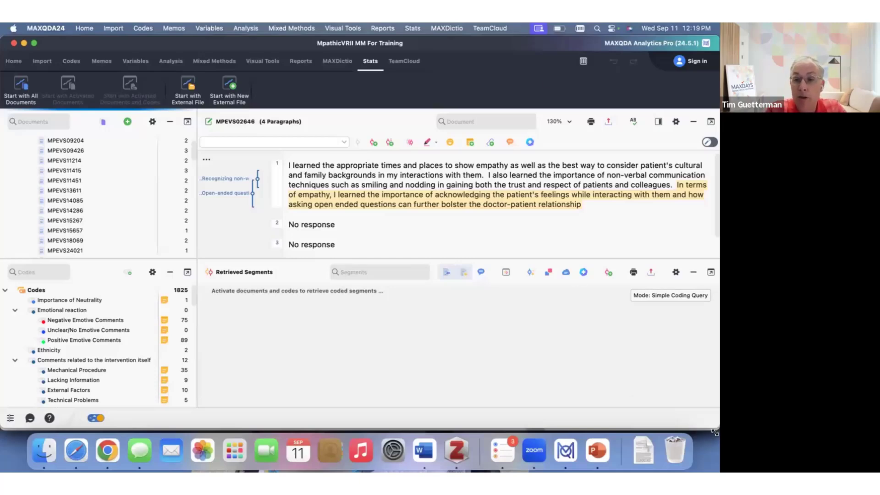
Activate the Mpathic document group and the "Comments related to the intervention itself" code with its subcodes to retrieve their coded segments
{"action": "left_click_drag", "start_coordinate": [714, 432], "coordinate": [715, 434]}
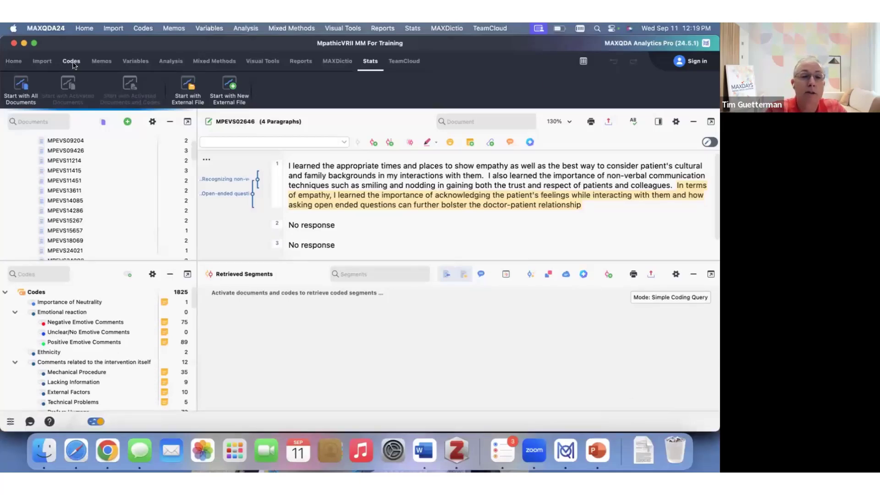
{"action": "left_click", "coordinate": [12, 63]}
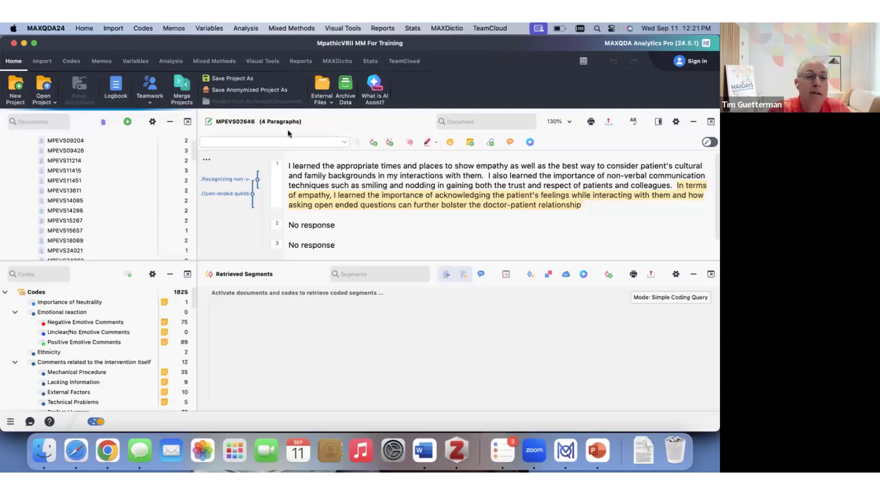
{"action": "scroll", "coordinate": [92, 201], "scroll_direction": "up", "scroll_amount": 5}
{"action": "scroll", "coordinate": [92, 199], "scroll_direction": "up", "scroll_amount": 2}
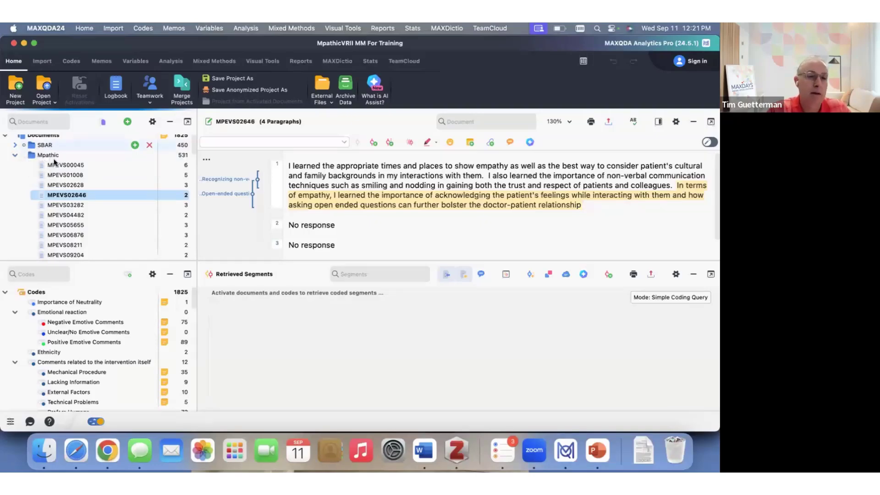
{"action": "left_click", "coordinate": [24, 155]}
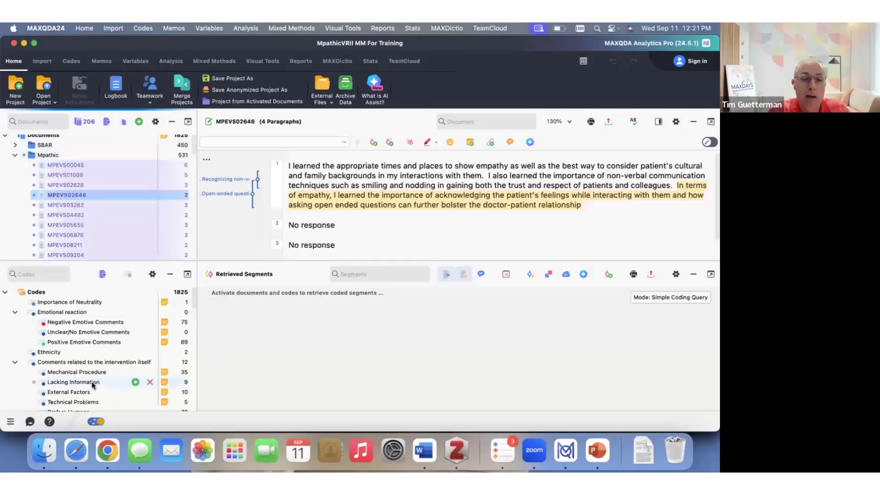
{"action": "left_click", "coordinate": [24, 362]}
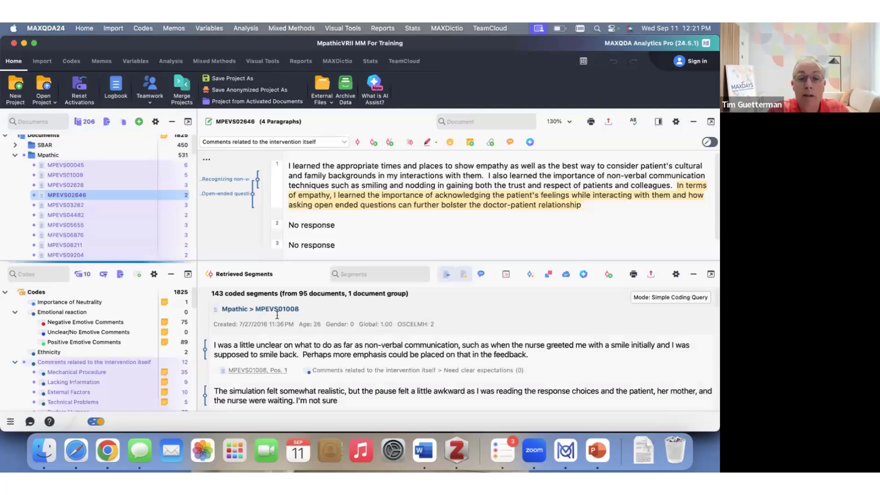
{"action": "scroll", "coordinate": [334, 323], "scroll_direction": "down", "scroll_amount": 1}
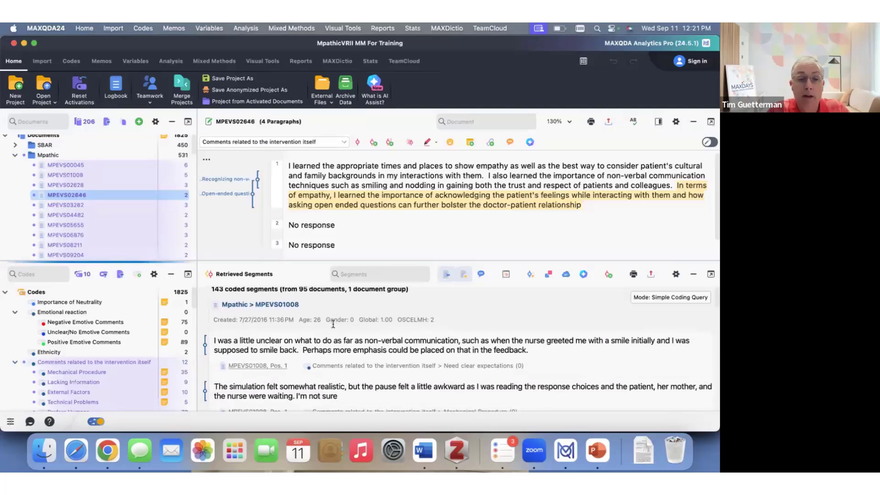
{"action": "scroll", "coordinate": [332, 337], "scroll_direction": "up", "scroll_amount": 1}
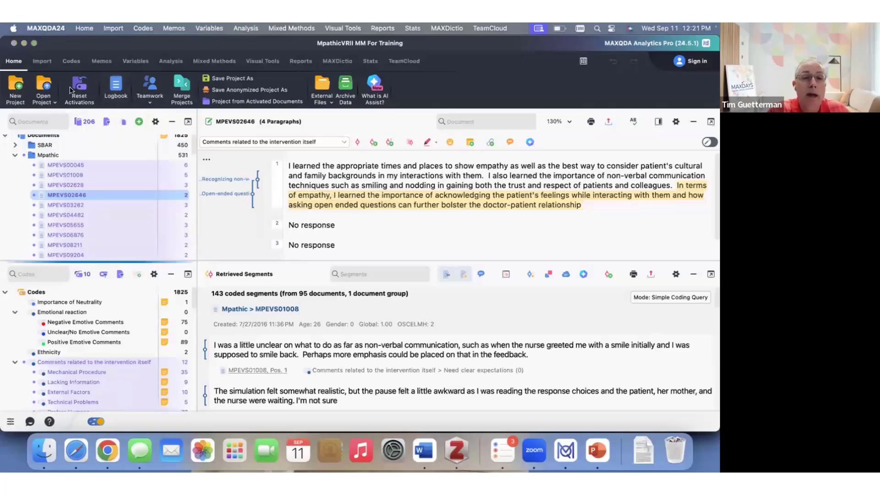
Open the list of document variables, enlarge its window and position it over the main workspace
{"action": "left_click", "coordinate": [135, 62]}
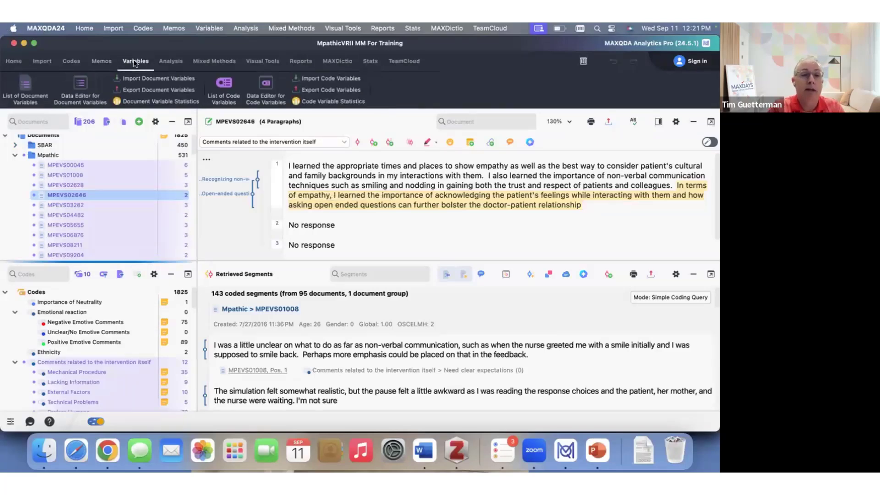
{"action": "left_click", "coordinate": [26, 91]}
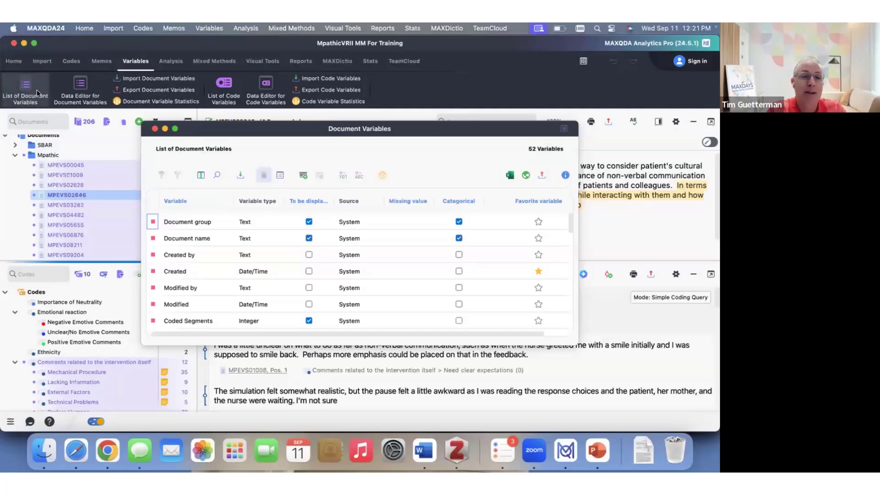
{"action": "left_click_drag", "start_coordinate": [262, 129], "coordinate": [252, 94]}
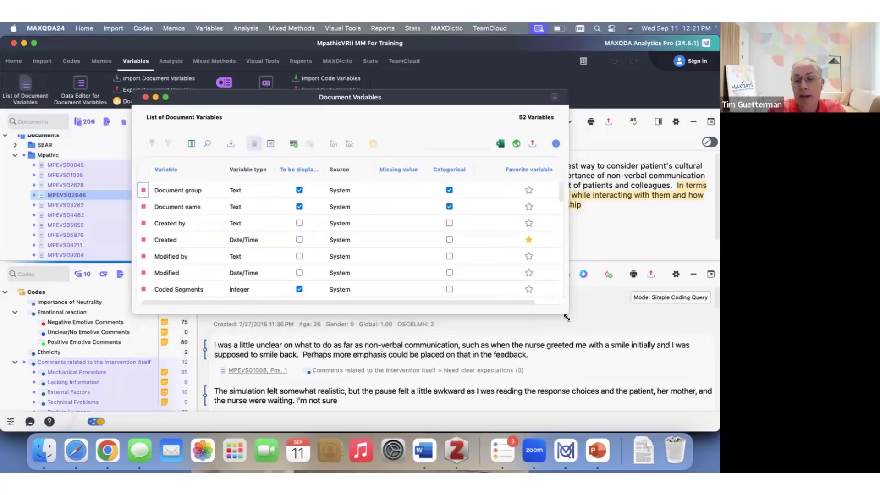
{"action": "left_click_drag", "start_coordinate": [567, 314], "coordinate": [639, 430]}
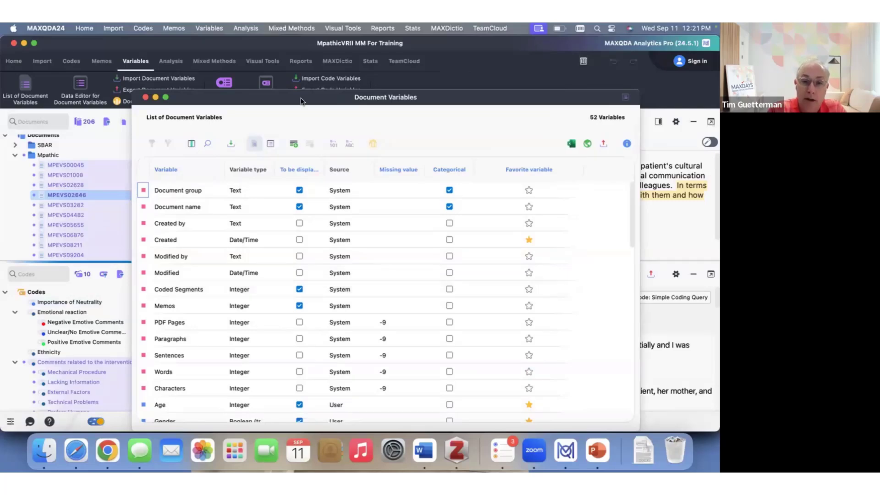
{"action": "left_click_drag", "start_coordinate": [303, 96], "coordinate": [359, 70]}
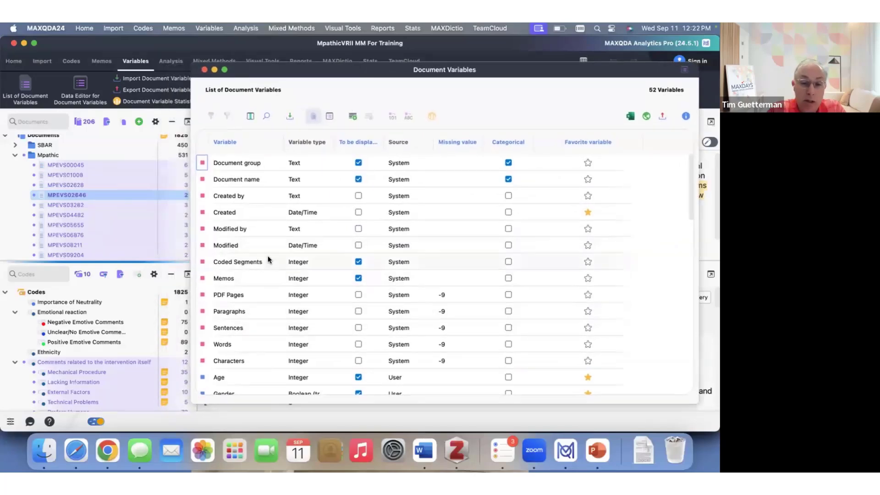
{"action": "left_click_drag", "start_coordinate": [265, 73], "coordinate": [303, 68]}
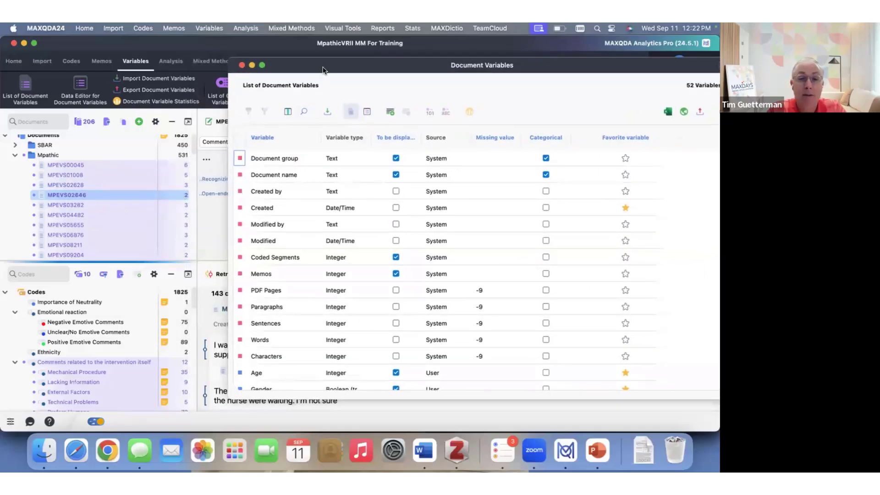
{"action": "left_click_drag", "start_coordinate": [322, 70], "coordinate": [267, 59]}
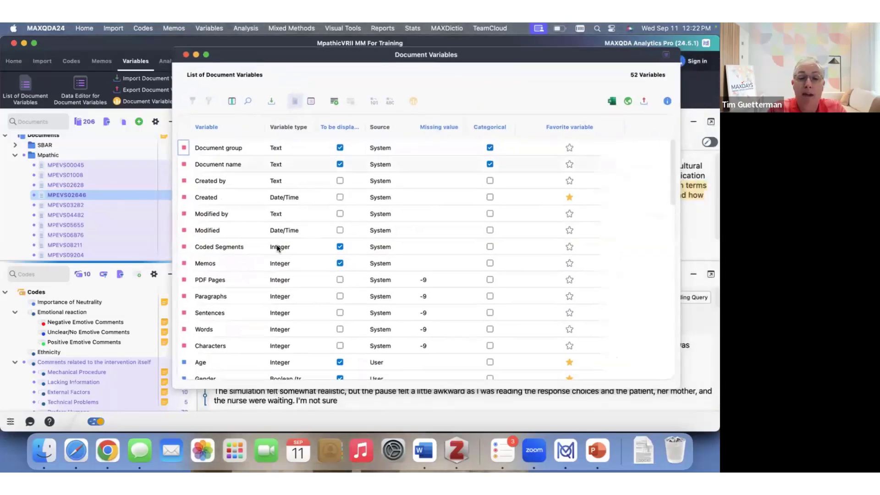
Look through the system and user document variables with their types and settings, and close the list
{"action": "scroll", "coordinate": [277, 245], "scroll_direction": "down", "scroll_amount": 2}
{"action": "scroll", "coordinate": [277, 245], "scroll_direction": "up", "scroll_amount": 2}
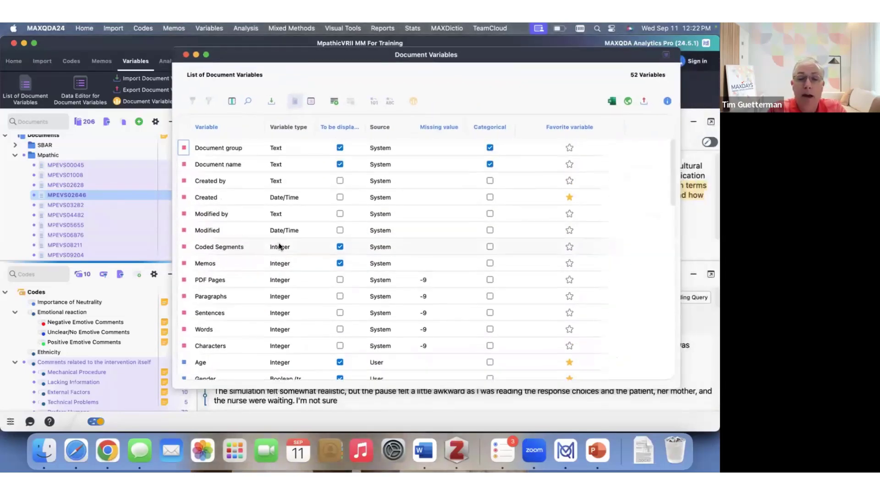
{"action": "scroll", "coordinate": [279, 244], "scroll_direction": "down", "scroll_amount": 2}
{"action": "scroll", "coordinate": [279, 245], "scroll_direction": "down", "scroll_amount": 5}
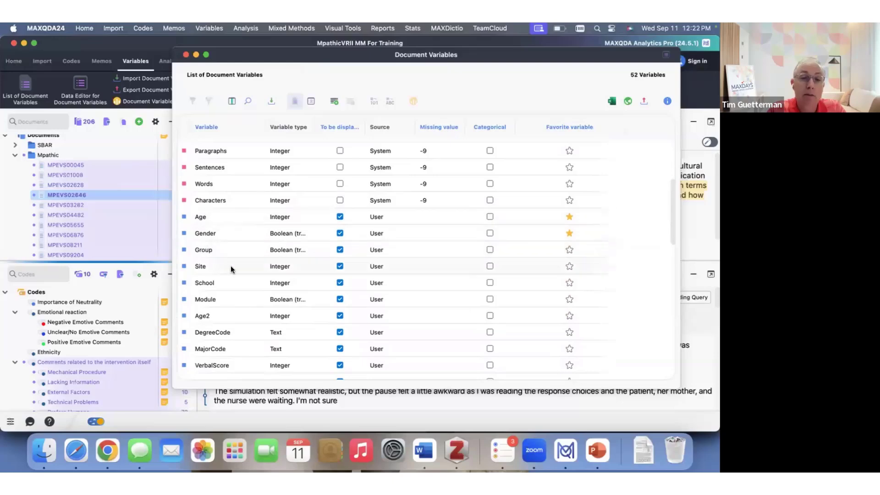
{"action": "scroll", "coordinate": [242, 262], "scroll_direction": "down", "scroll_amount": 1}
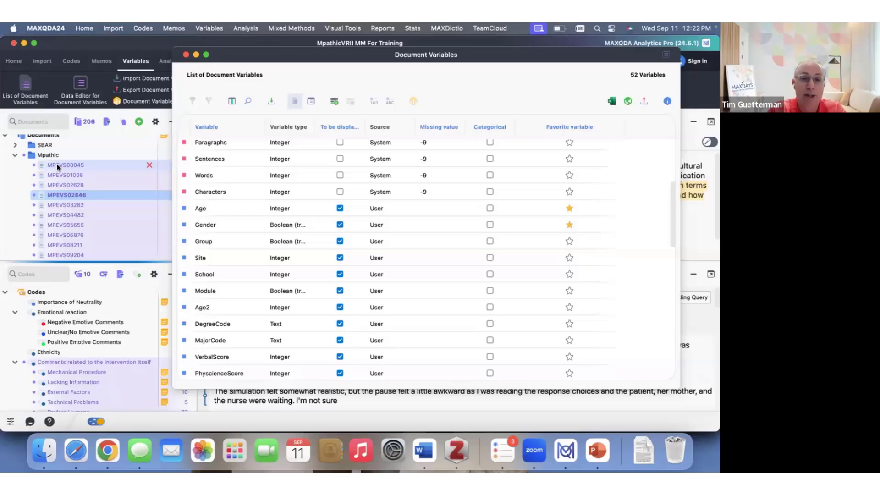
{"action": "scroll", "coordinate": [265, 240], "scroll_direction": "down", "scroll_amount": 5}
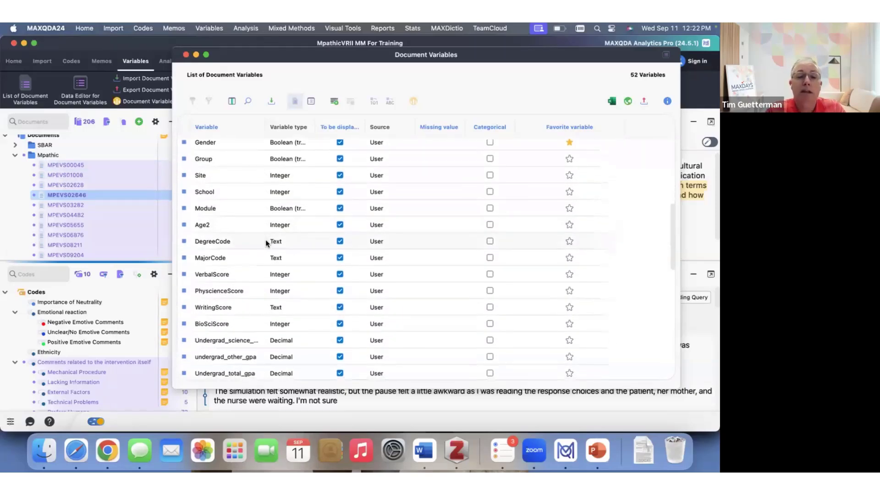
{"action": "scroll", "coordinate": [266, 239], "scroll_direction": "up", "scroll_amount": 4}
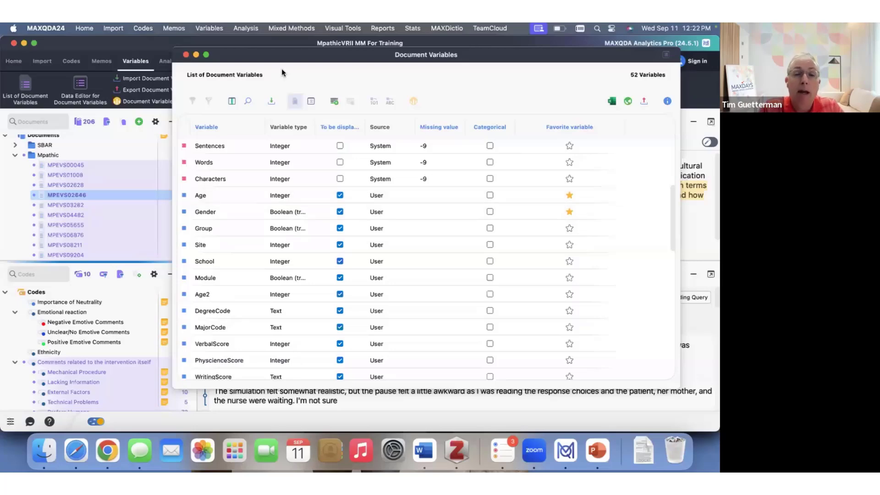
{"action": "left_click", "coordinate": [186, 56]}
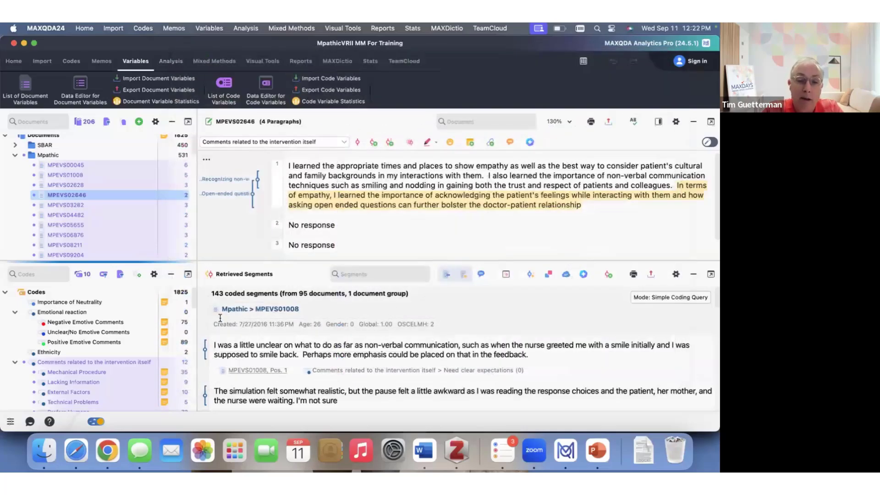
Hide the variable values shown with the retrieved segments and display them again
{"action": "left_click", "coordinate": [463, 274]}
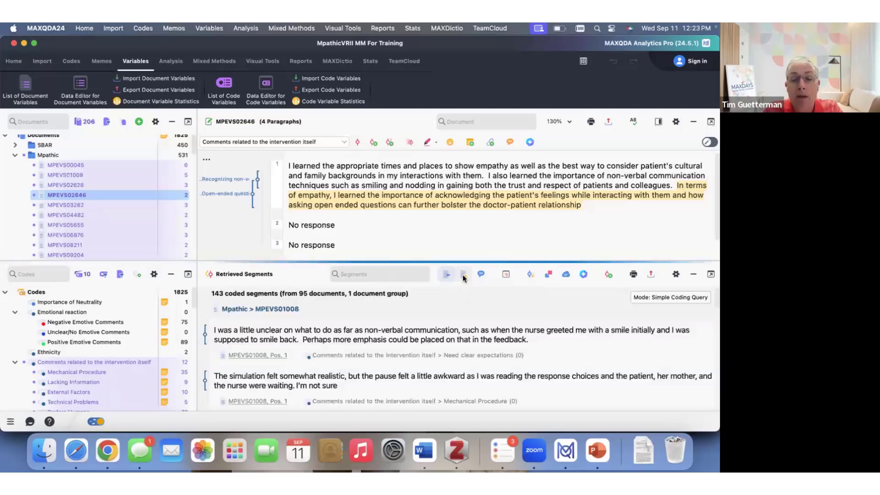
{"action": "left_click", "coordinate": [463, 274]}
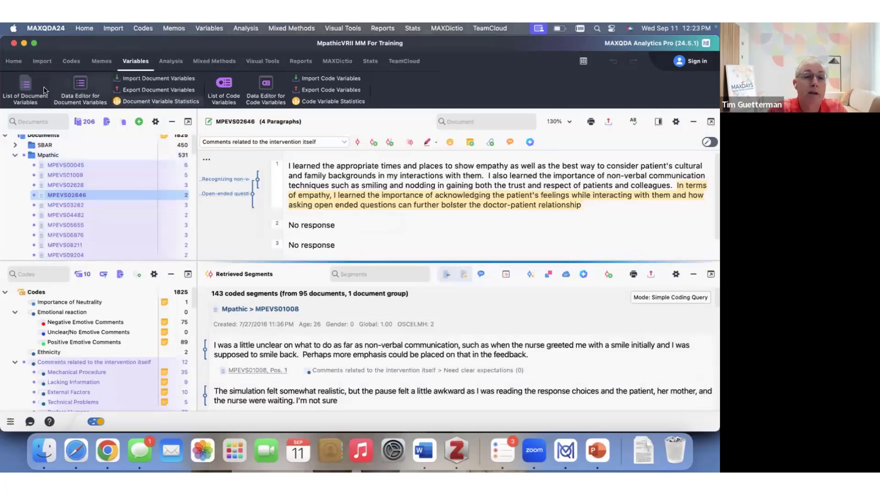
Add a new document variable named CommScore of type Integer, with 999 as its missing value
{"action": "left_click", "coordinate": [71, 95]}
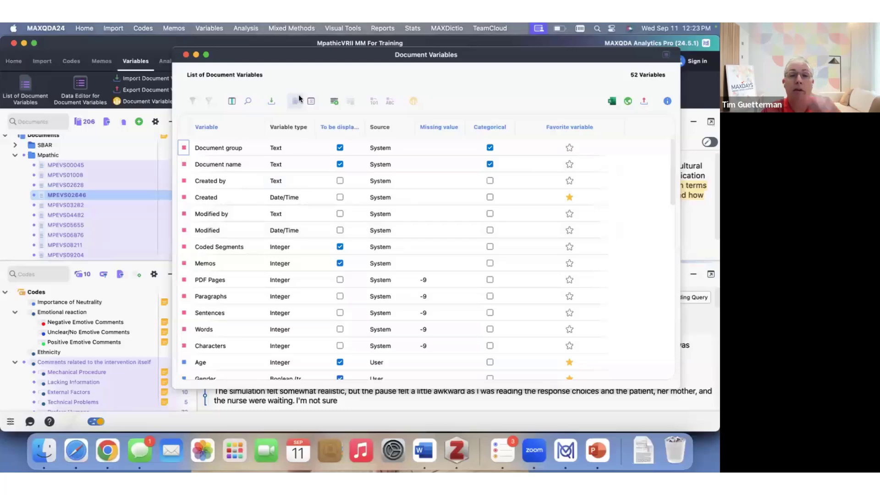
{"action": "left_click", "coordinate": [335, 103]}
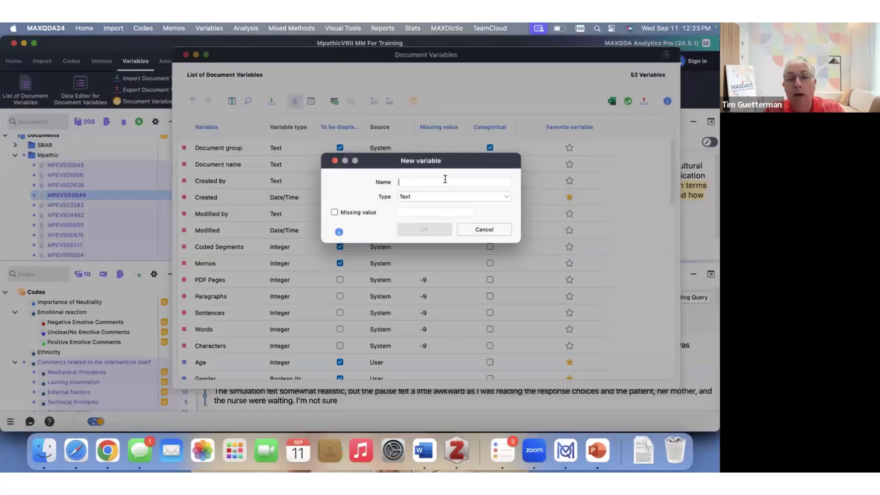
{"action": "type", "text": "C"}
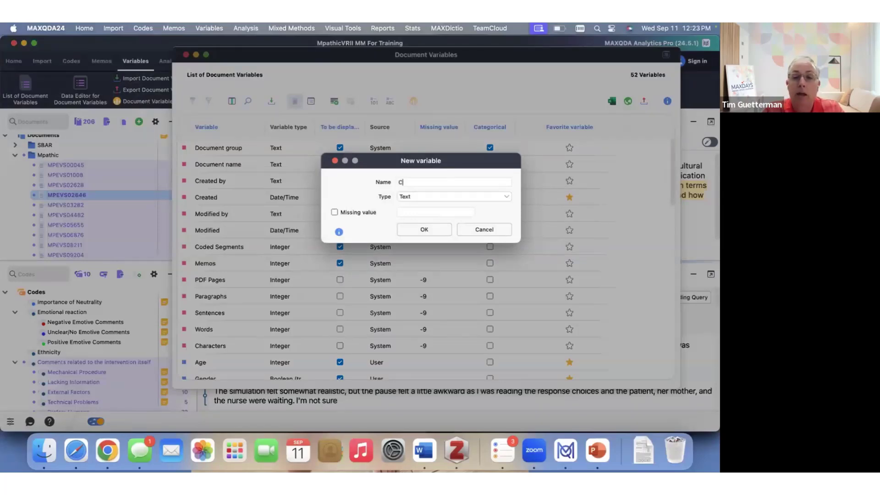
{"action": "type", "text": "ommScore"}
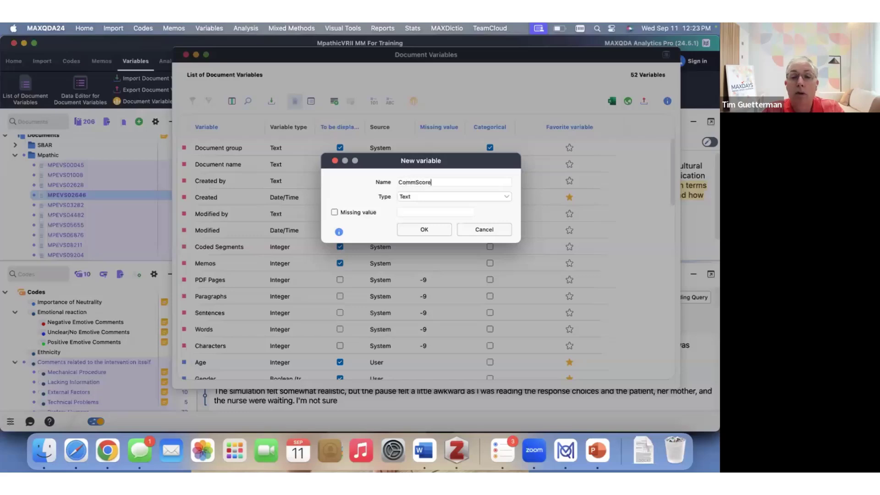
{"action": "left_click", "coordinate": [462, 196]}
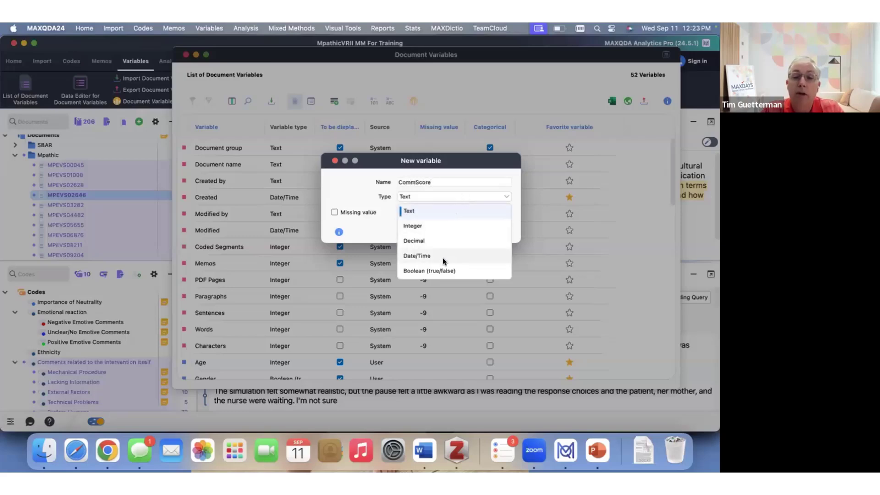
{"action": "left_click", "coordinate": [443, 226]}
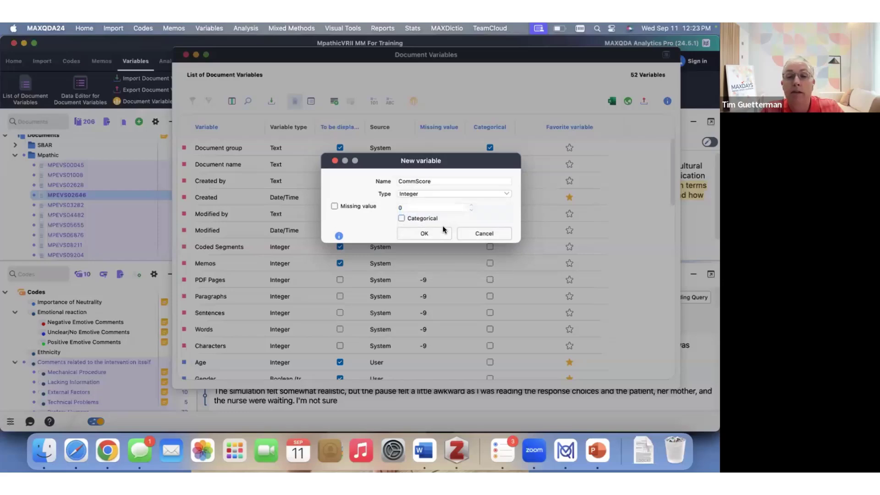
{"action": "left_click", "coordinate": [334, 206]}
{"action": "left_click", "coordinate": [400, 209]}
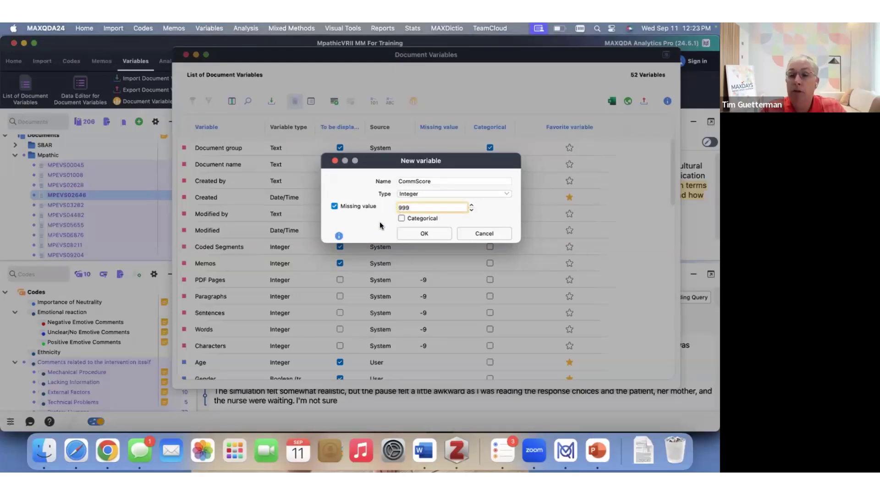
{"action": "left_click", "coordinate": [423, 234]}
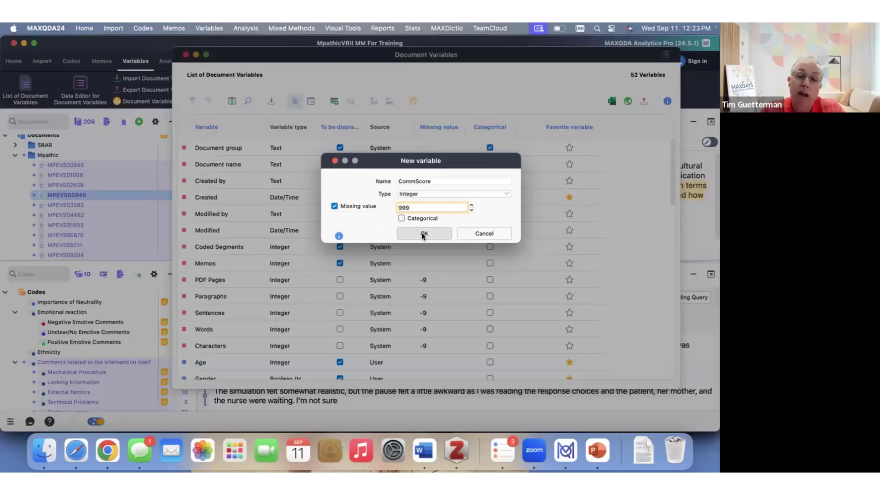
{"action": "left_click", "coordinate": [424, 234]}
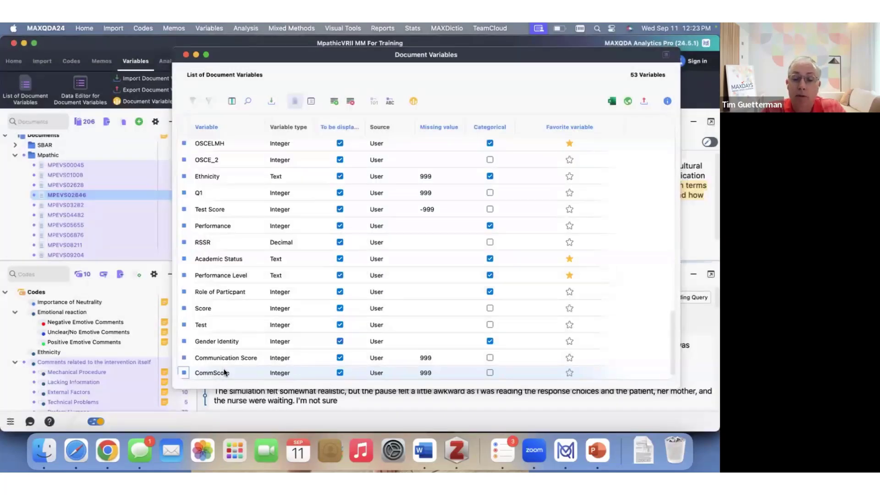
Switch from the variable list to the data editor for all documents and move its window clear of the variable commands
{"action": "scroll", "coordinate": [300, 289], "scroll_direction": "up", "scroll_amount": 15}
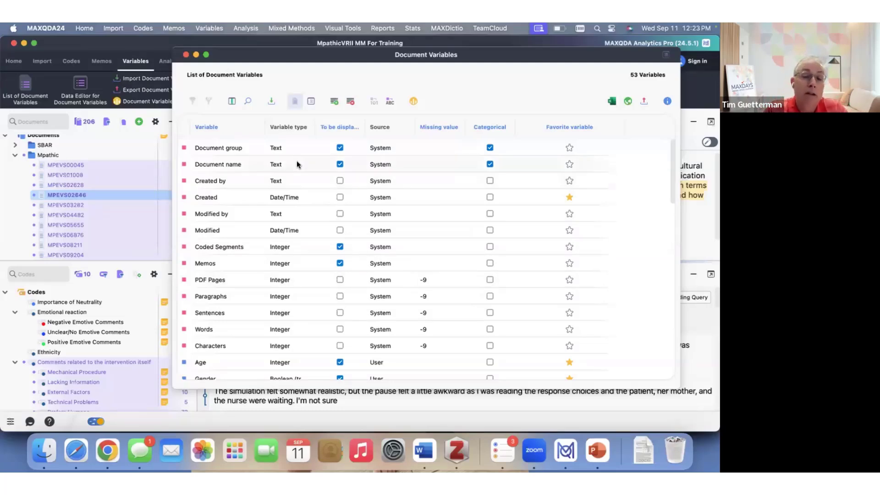
{"action": "left_click", "coordinate": [311, 102]}
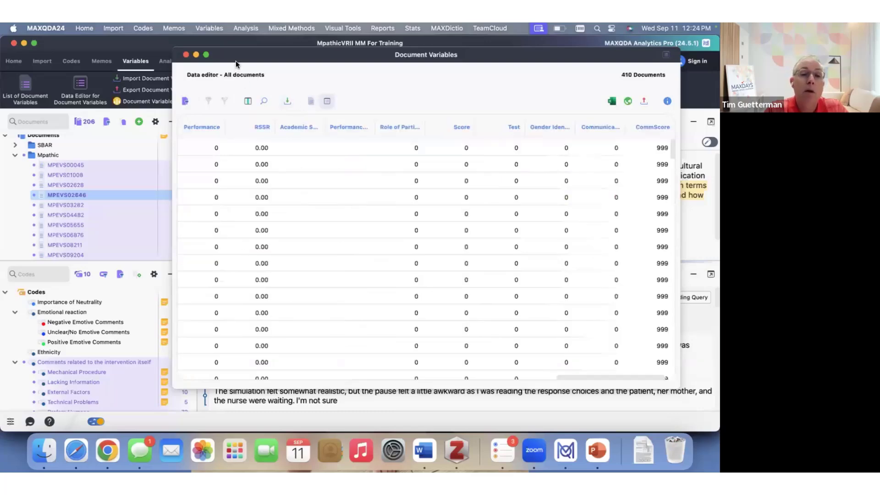
{"action": "left_click_drag", "start_coordinate": [235, 58], "coordinate": [257, 143]}
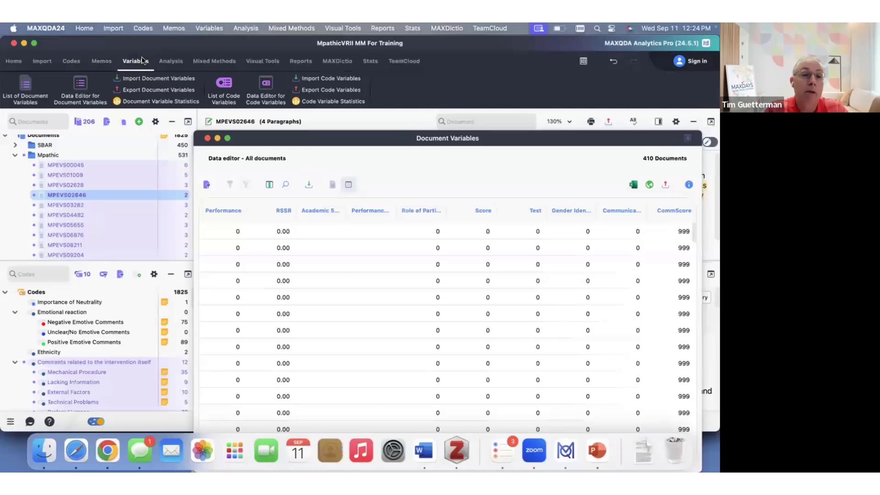
{"action": "left_click_drag", "start_coordinate": [350, 136], "coordinate": [346, 103]}
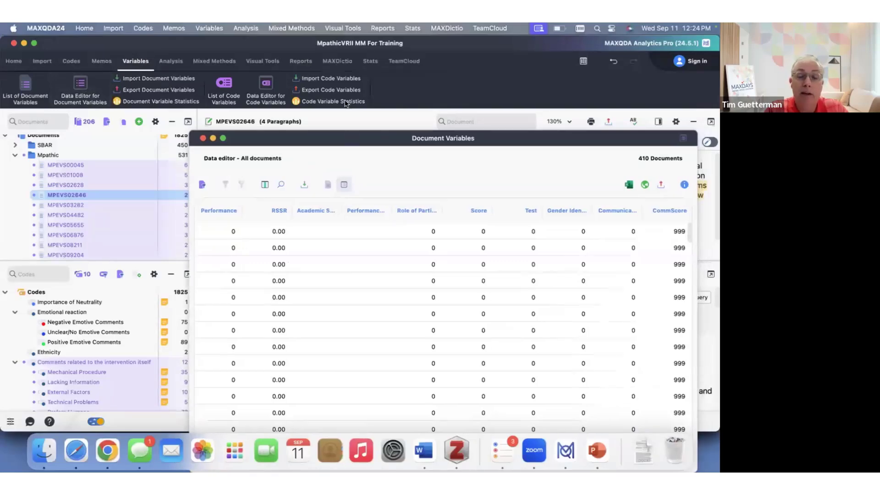
Look through the document variable values in the data editor, from the document names and demographics to the score columns
{"action": "scroll", "coordinate": [369, 243], "scroll_direction": "left", "scroll_amount": 5}
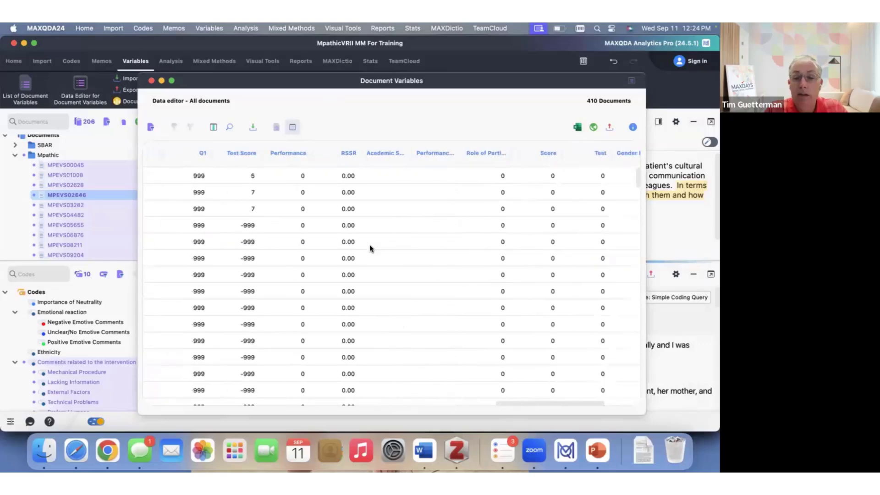
{"action": "scroll", "coordinate": [370, 247], "scroll_direction": "left", "scroll_amount": 10}
{"action": "scroll", "coordinate": [370, 248], "scroll_direction": "down", "scroll_amount": 2}
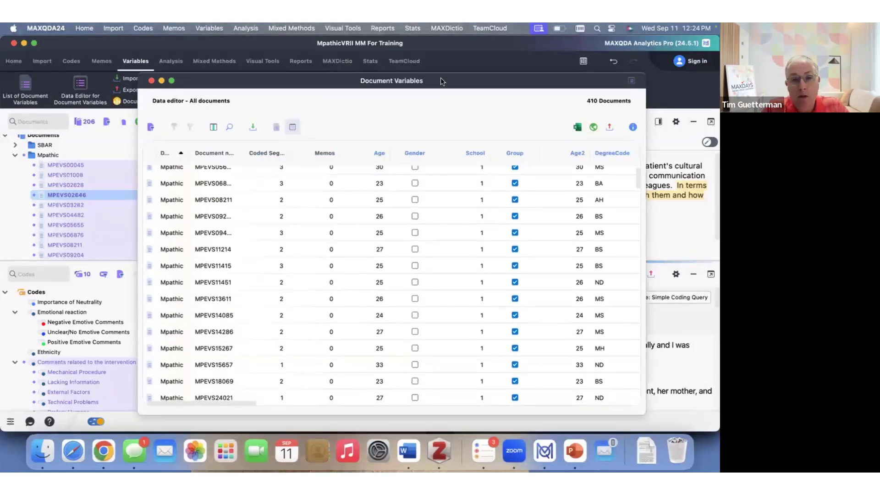
{"action": "left_click_drag", "start_coordinate": [441, 81], "coordinate": [416, 75]}
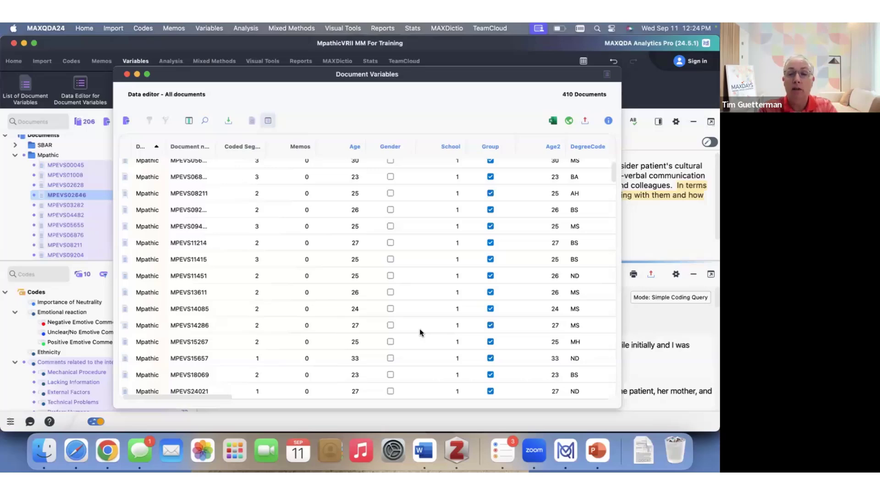
{"action": "scroll", "coordinate": [421, 332], "scroll_direction": "right", "scroll_amount": 15}
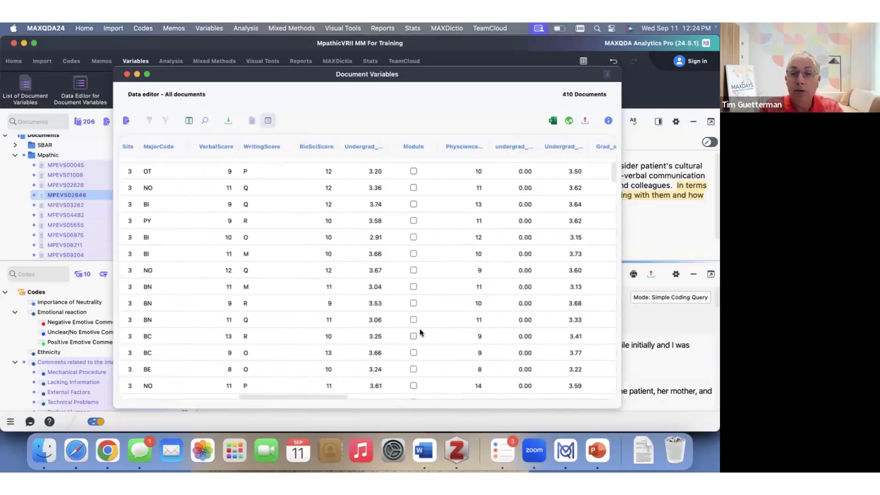
{"action": "scroll", "coordinate": [420, 332], "scroll_direction": "right", "scroll_amount": 15}
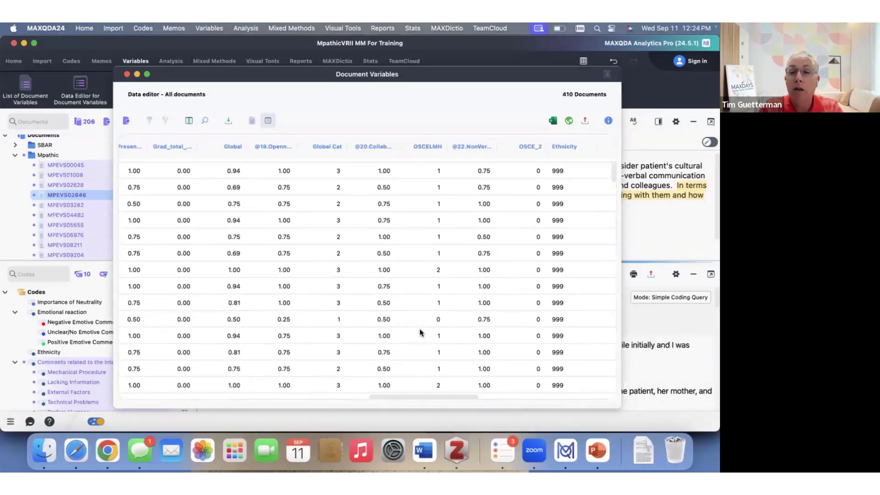
{"action": "scroll", "coordinate": [421, 332], "scroll_direction": "right", "scroll_amount": 8}
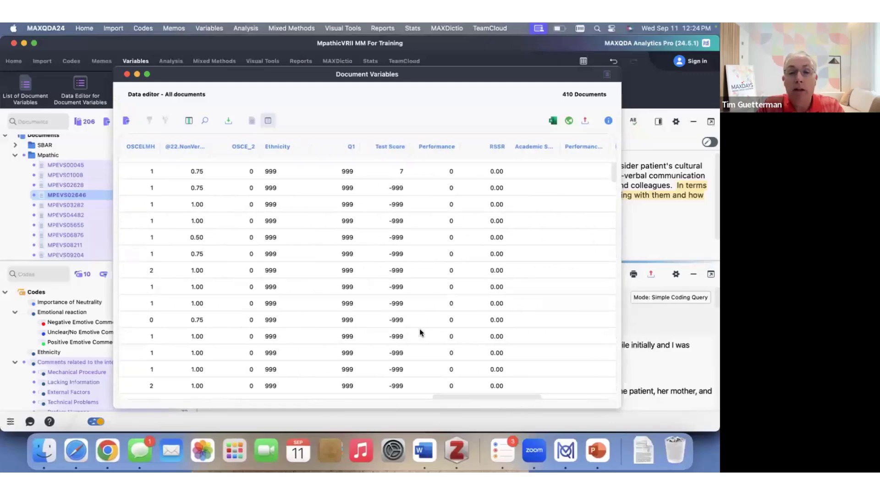
{"action": "scroll", "coordinate": [420, 332], "scroll_direction": "left", "scroll_amount": 8}
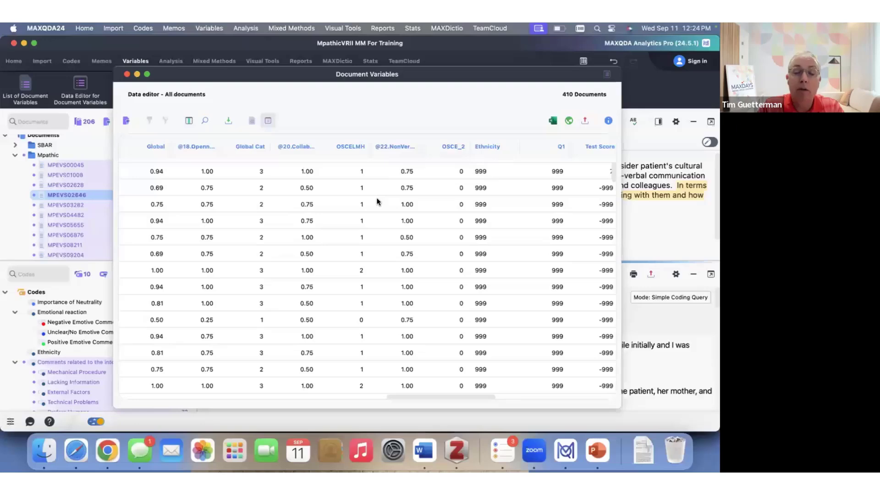
{"action": "scroll", "coordinate": [377, 202], "scroll_direction": "left", "scroll_amount": 3}
{"action": "scroll", "coordinate": [377, 201], "scroll_direction": "left", "scroll_amount": 6}
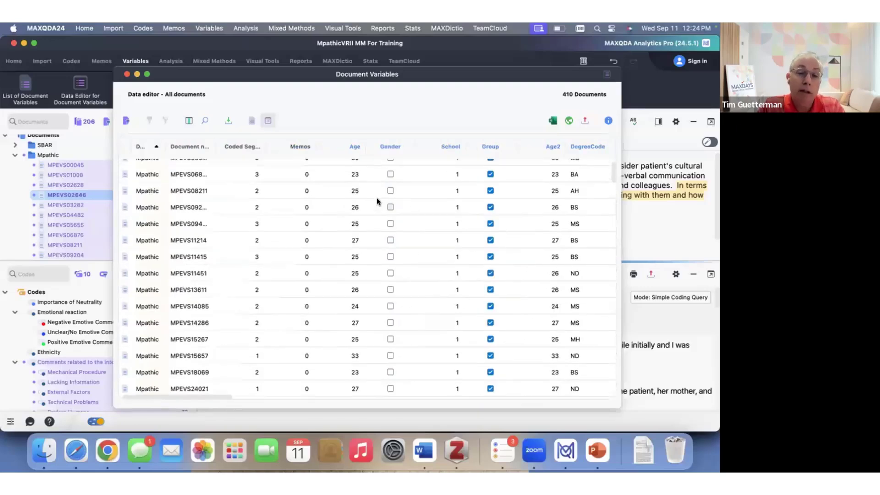
{"action": "scroll", "coordinate": [398, 217], "scroll_direction": "down", "scroll_amount": 5}
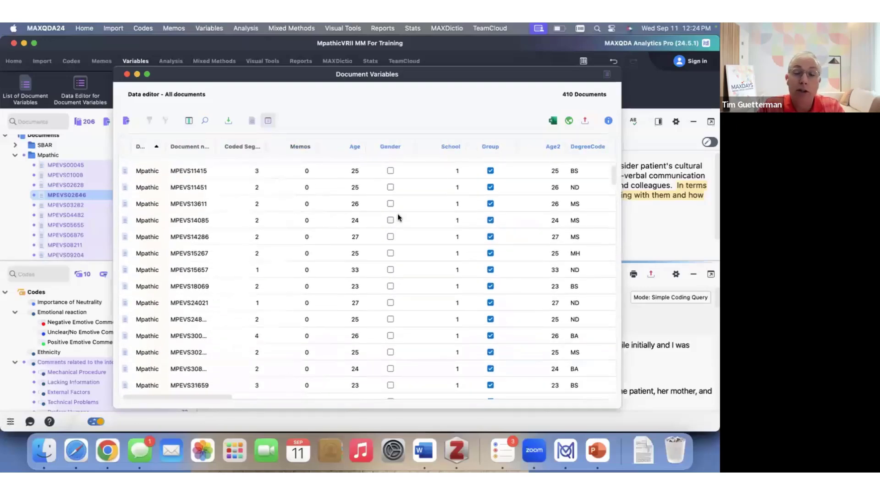
View the DegreeCode choices available for document MPEVS11415 without changing its value, and close the data editor
{"action": "scroll", "coordinate": [398, 218], "scroll_direction": "right", "scroll_amount": 4}
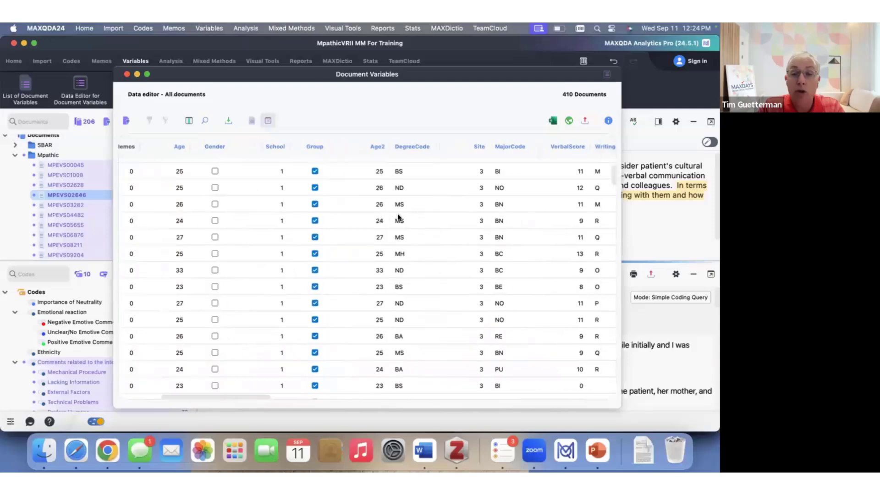
{"action": "left_click", "coordinate": [407, 172]}
{"action": "left_click", "coordinate": [401, 172]}
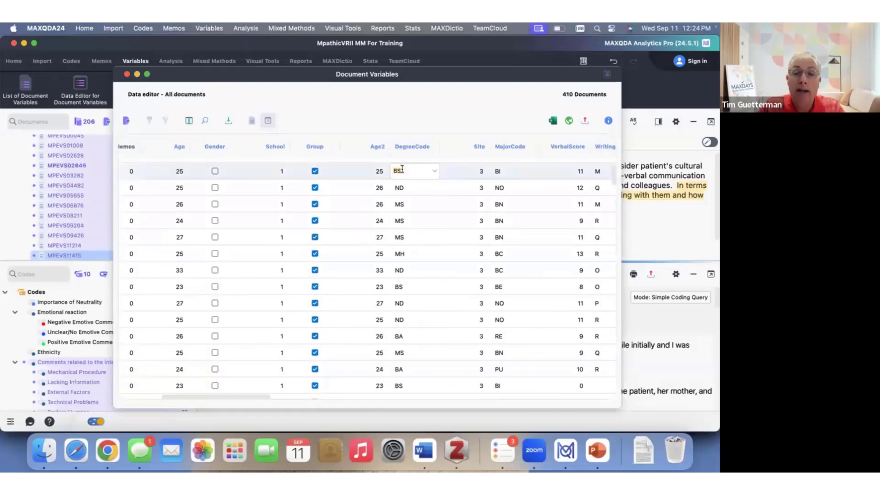
{"action": "left_click", "coordinate": [434, 172]}
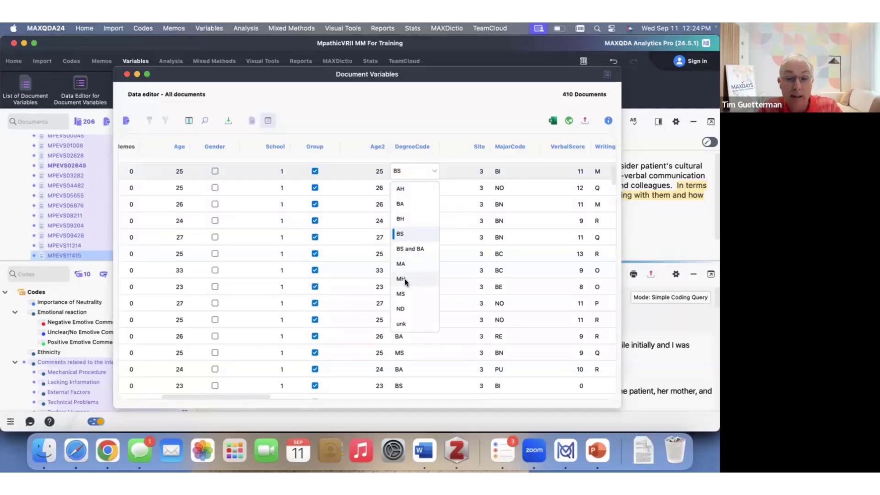
{"action": "left_click", "coordinate": [474, 81]}
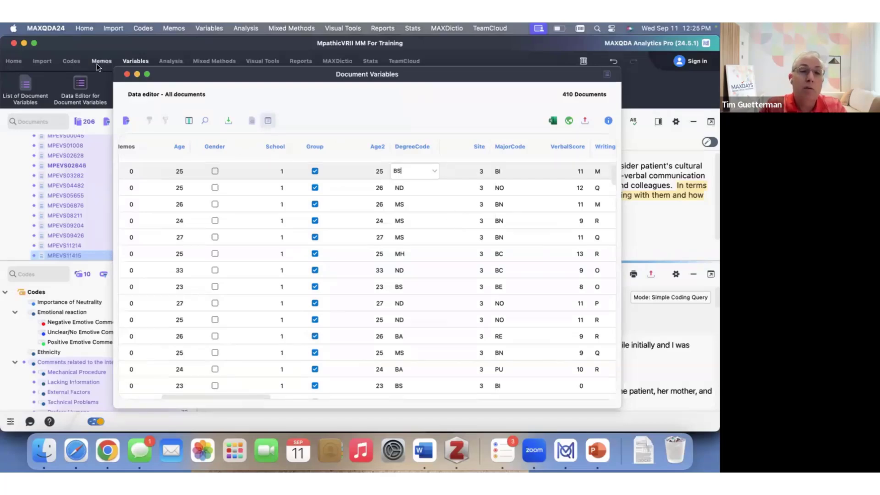
{"action": "left_click", "coordinate": [128, 75]}
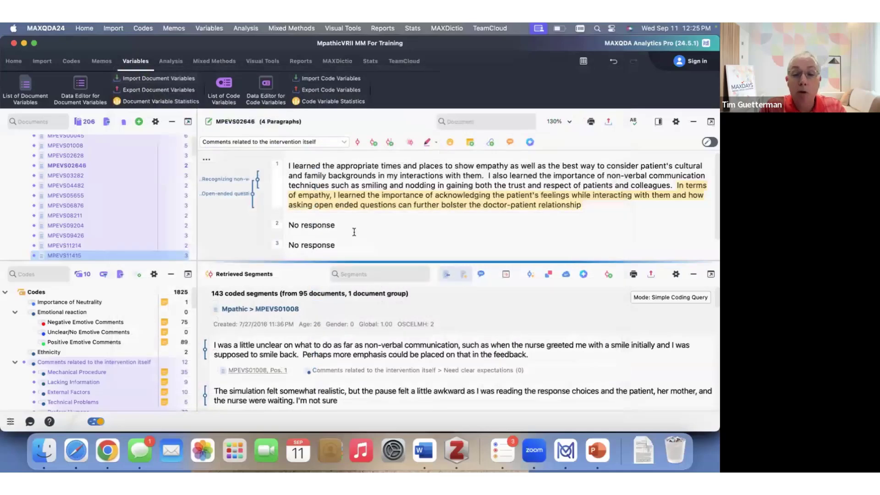
Switch to PowerPoint and start the slide show at the "Why use the stats module?" slide
{"action": "left_click", "coordinate": [597, 450]}
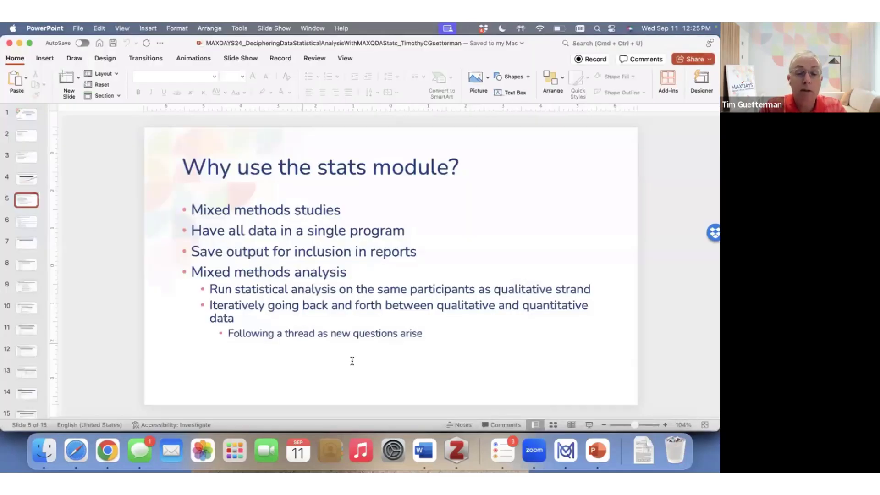
{"action": "left_click", "coordinate": [589, 424]}
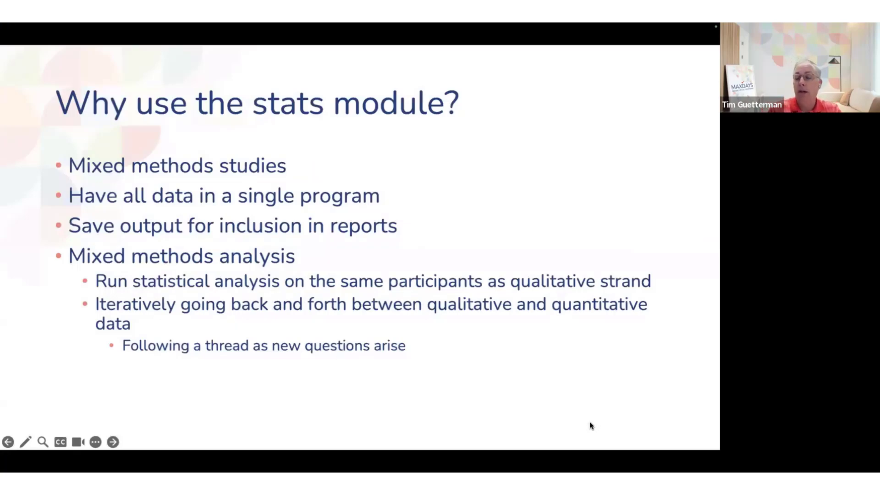
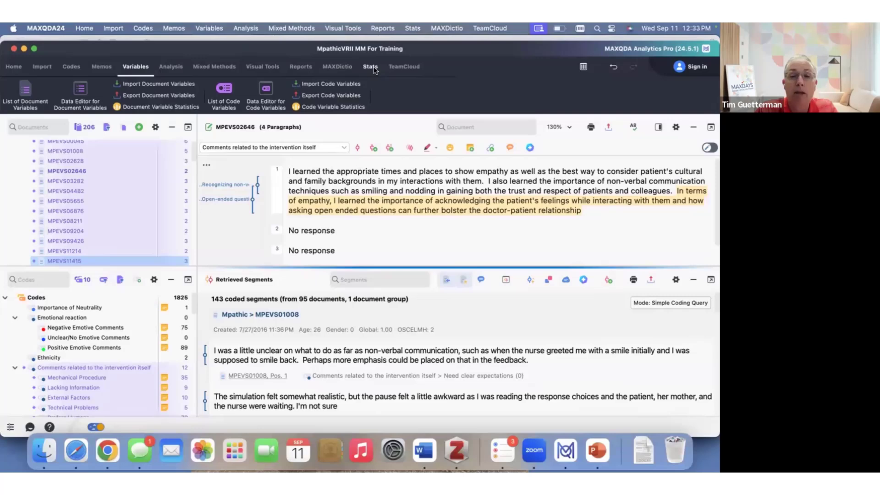
Display the commands for starting a statistical analysis, and look over the document groups and the options for activating documents
{"action": "left_click", "coordinate": [371, 67]}
{"action": "left_click_drag", "start_coordinate": [184, 51], "coordinate": [184, 45]}
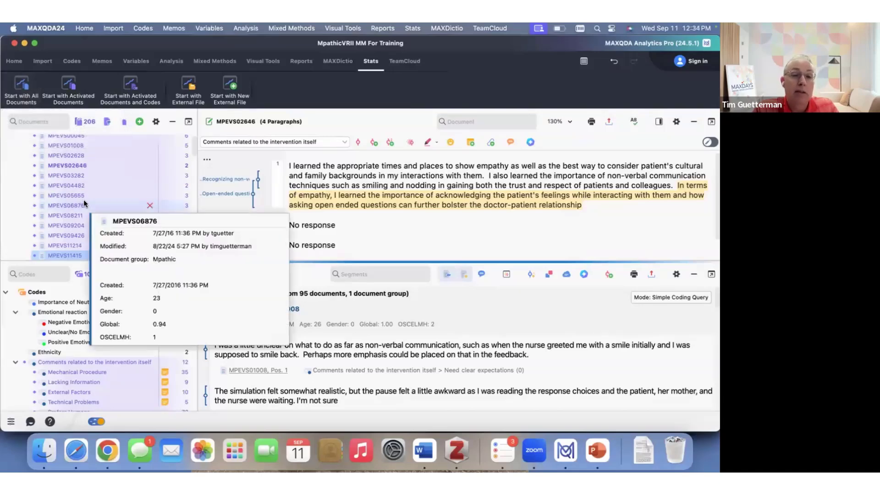
{"action": "mouse_move", "coordinate": [71, 166]}
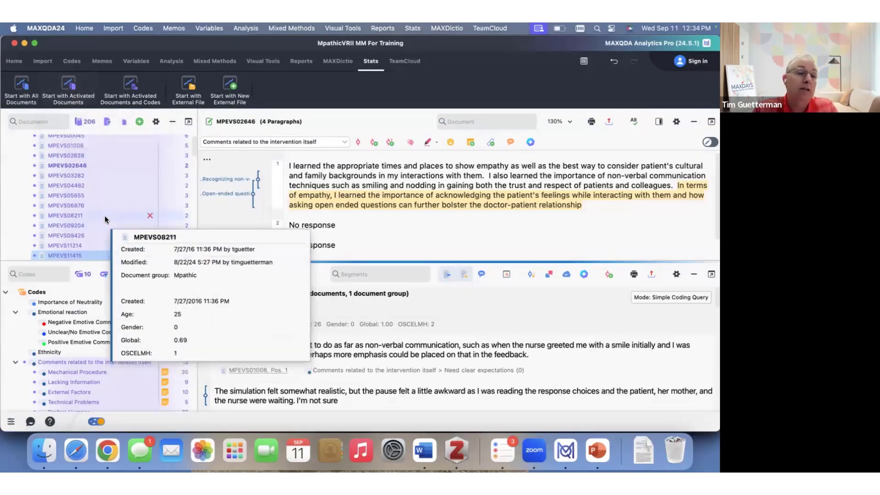
{"action": "scroll", "coordinate": [105, 216], "scroll_direction": "up", "scroll_amount": 3}
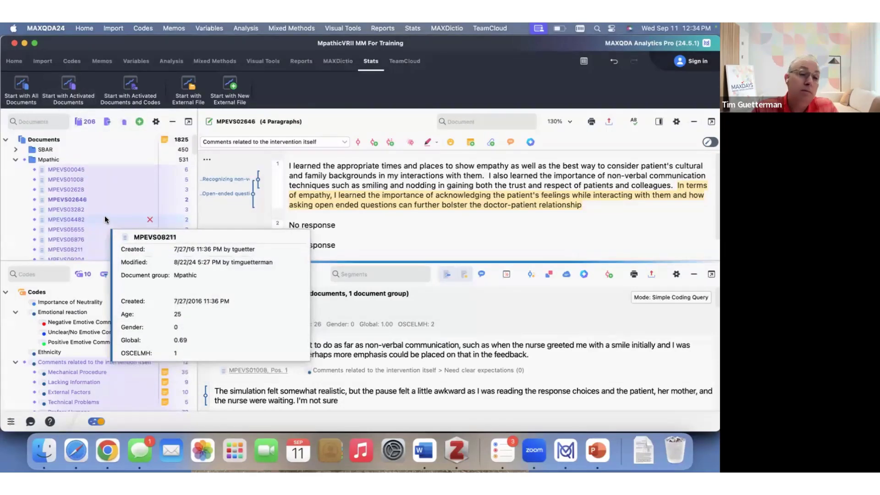
{"action": "left_click", "coordinate": [15, 149]}
{"action": "left_click", "coordinate": [15, 150]}
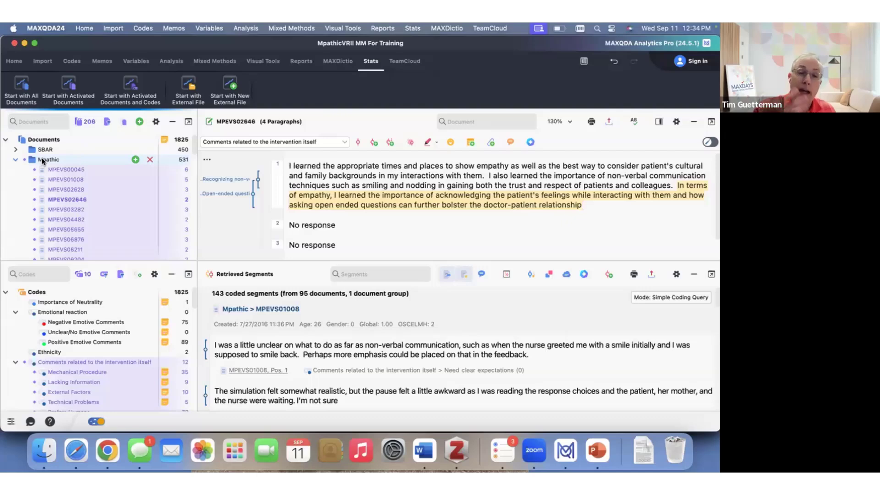
{"action": "left_click", "coordinate": [124, 122]}
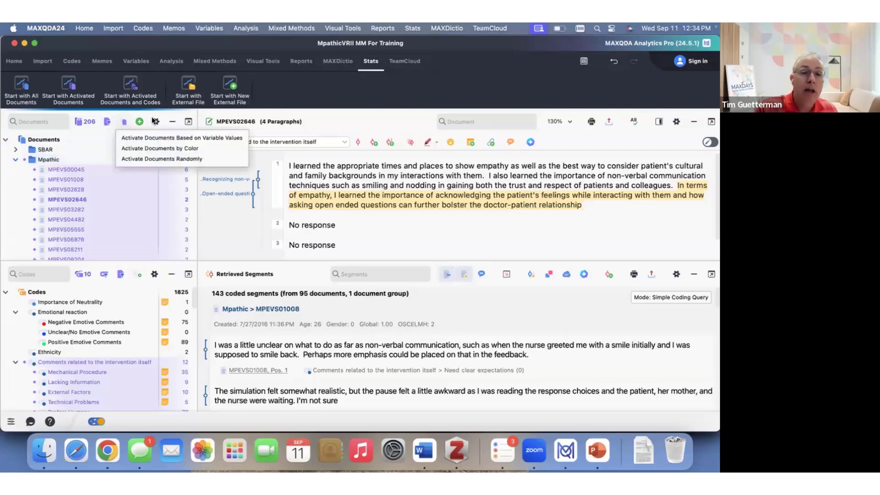
{"action": "left_click", "coordinate": [137, 92]}
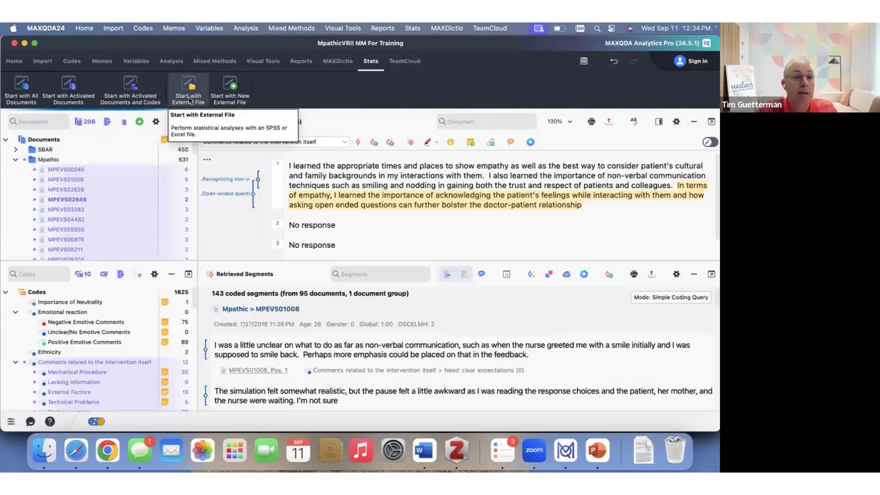
Start the statistics module with all documents and look through its file, view and transform commands
{"action": "left_click", "coordinate": [21, 88]}
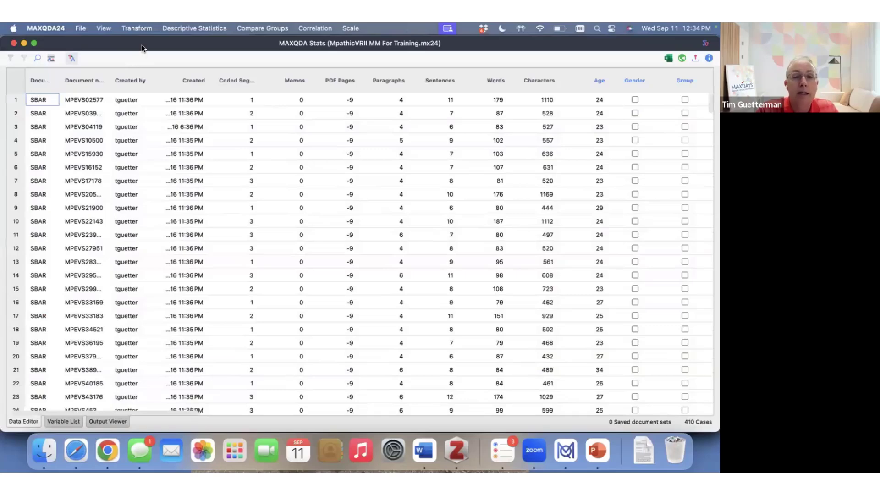
{"action": "left_click", "coordinate": [615, 24]}
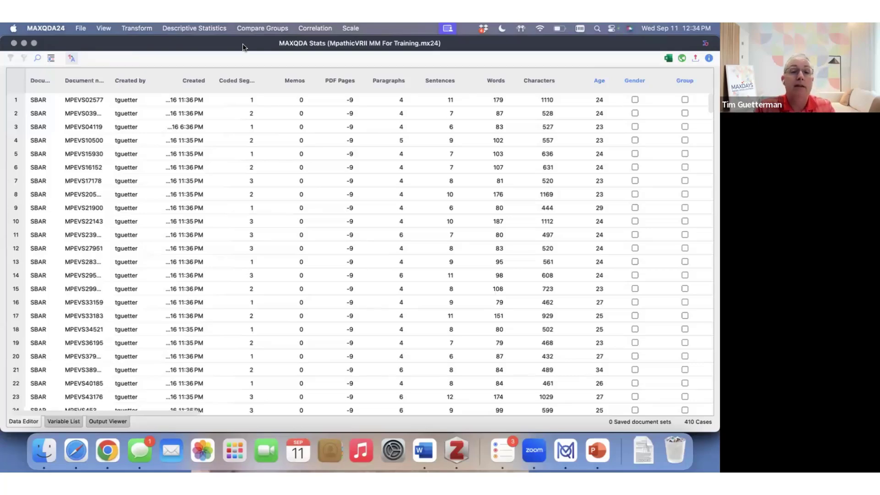
{"action": "left_click", "coordinate": [82, 28]}
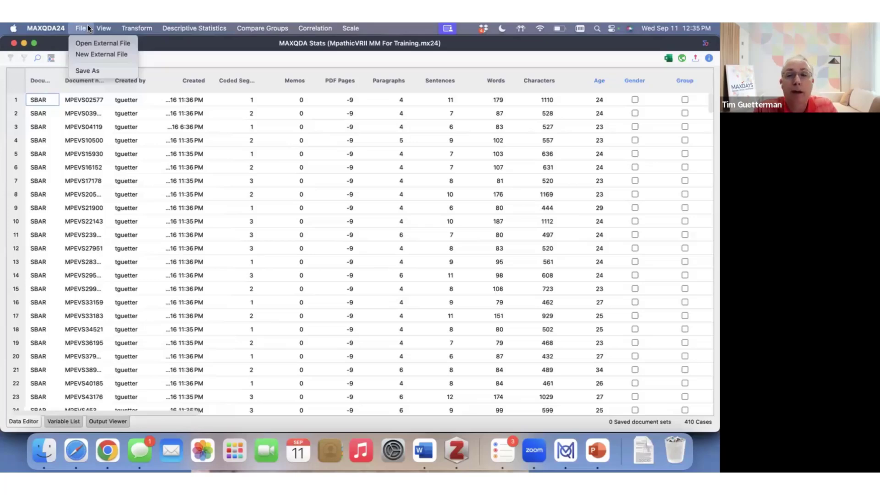
{"action": "mouse_move", "coordinate": [101, 29]}
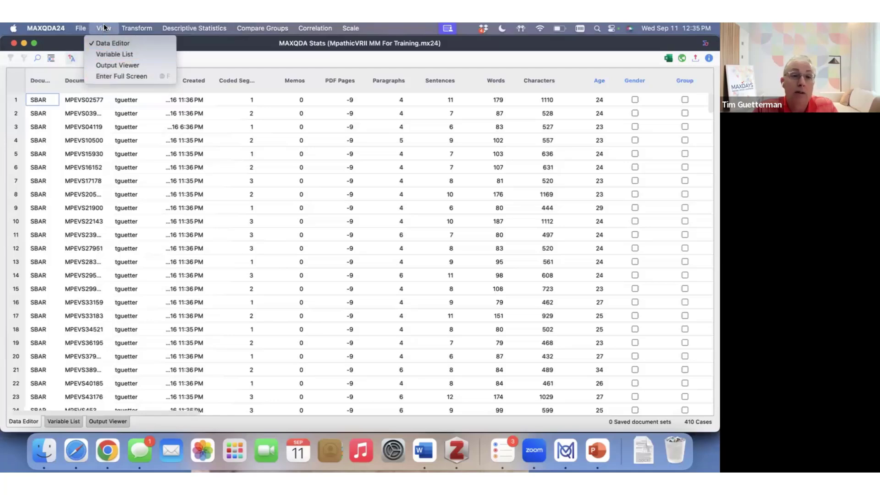
{"action": "mouse_move", "coordinate": [136, 25]}
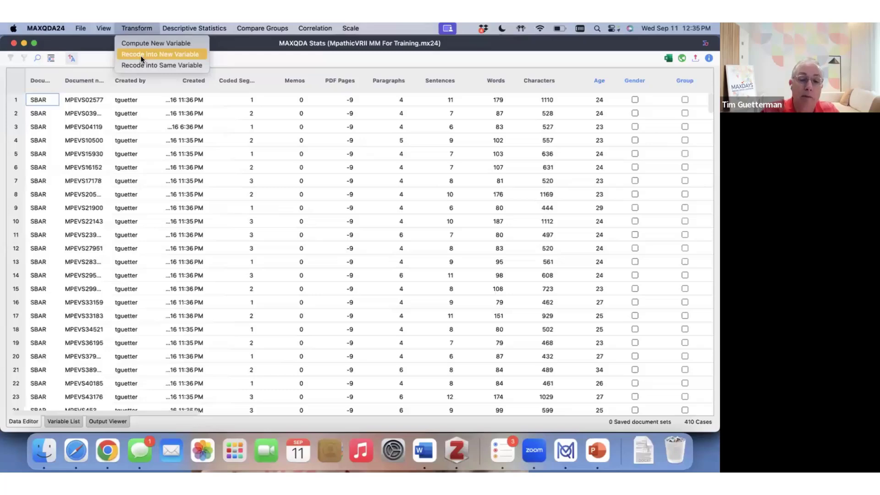
{"action": "left_click", "coordinate": [139, 24]}
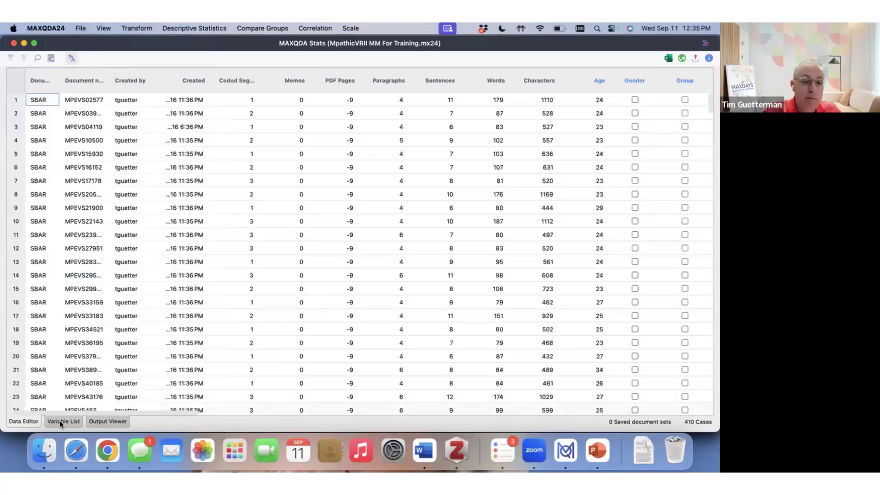
Show the statistics variable list and look through the variables' types, missing values and measures
{"action": "left_click", "coordinate": [60, 421]}
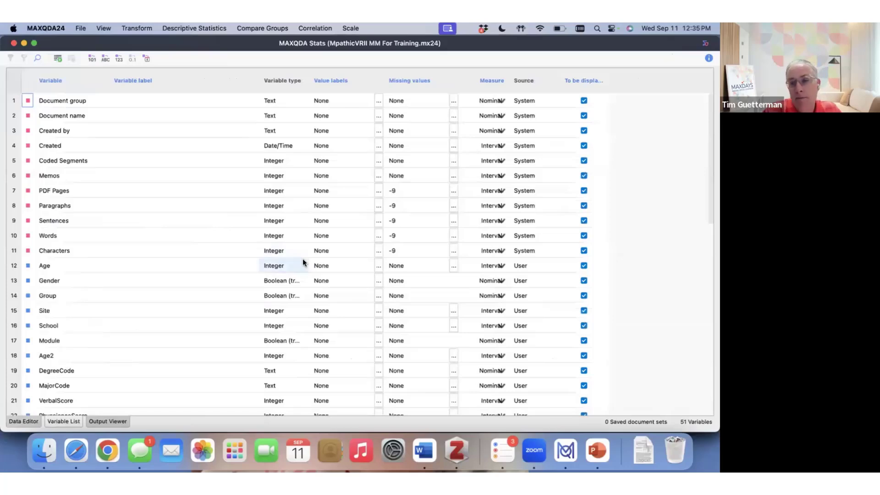
{"action": "scroll", "coordinate": [303, 259], "scroll_direction": "down", "scroll_amount": 6}
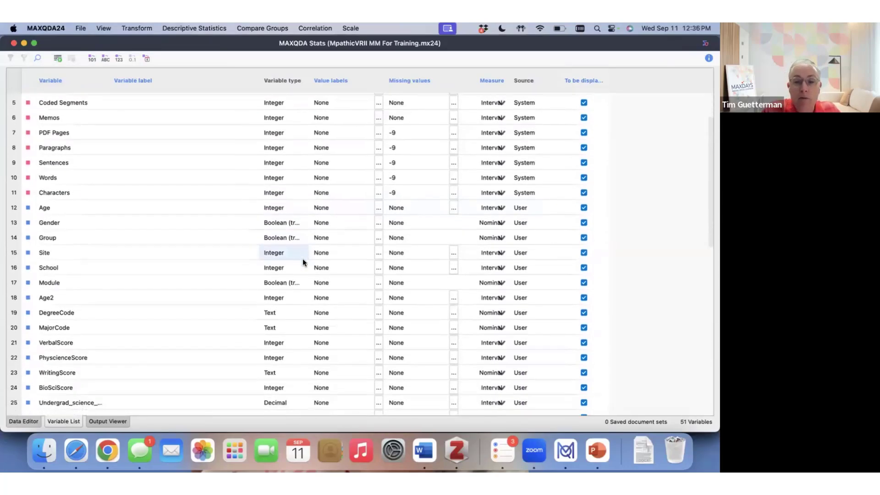
{"action": "scroll", "coordinate": [302, 259], "scroll_direction": "down", "scroll_amount": 6}
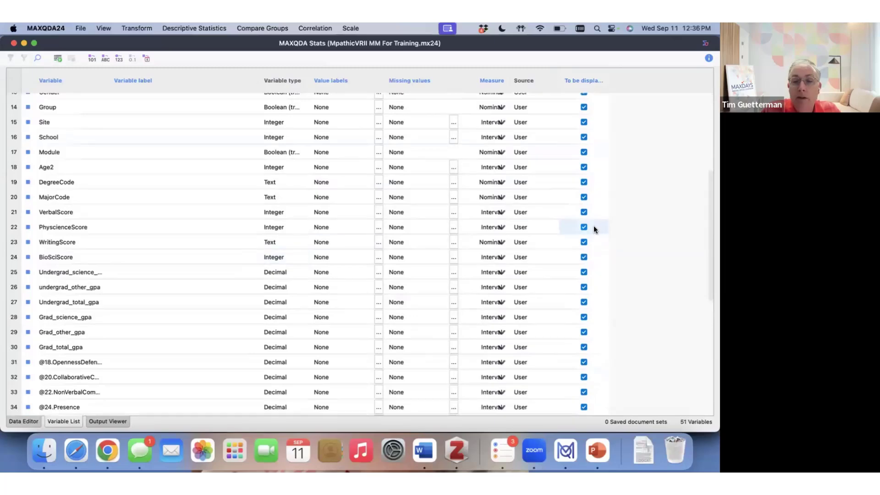
Look over the measure options for the WritingScore variable, leave the choice as it is, and return to the start of the variable list
{"action": "left_click", "coordinate": [501, 241]}
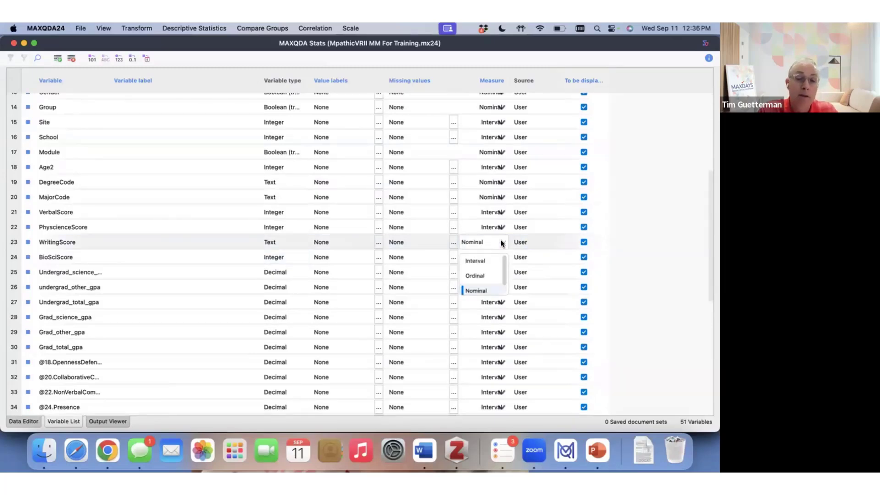
{"action": "scroll", "coordinate": [495, 267], "scroll_direction": "down", "scroll_amount": 1}
{"action": "scroll", "coordinate": [495, 267], "scroll_direction": "up", "scroll_amount": 1}
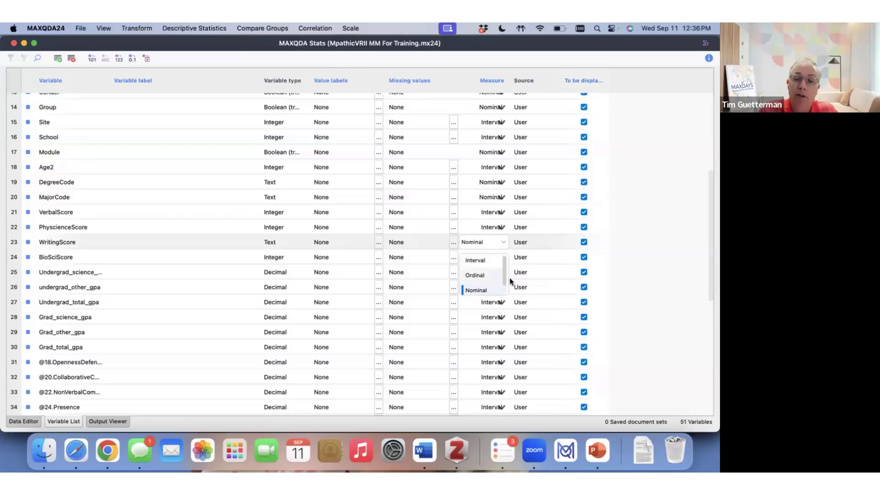
{"action": "left_click_drag", "start_coordinate": [503, 276], "coordinate": [502, 303]}
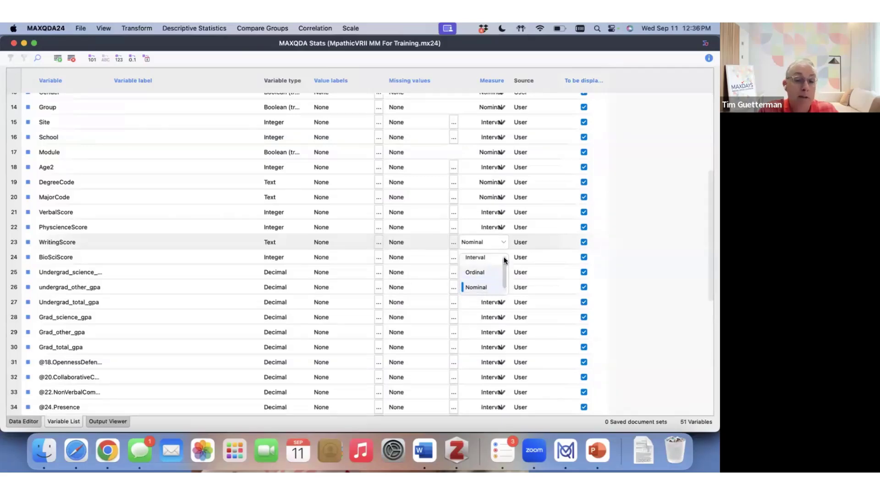
{"action": "scroll", "coordinate": [504, 260], "scroll_direction": "up", "scroll_amount": 1}
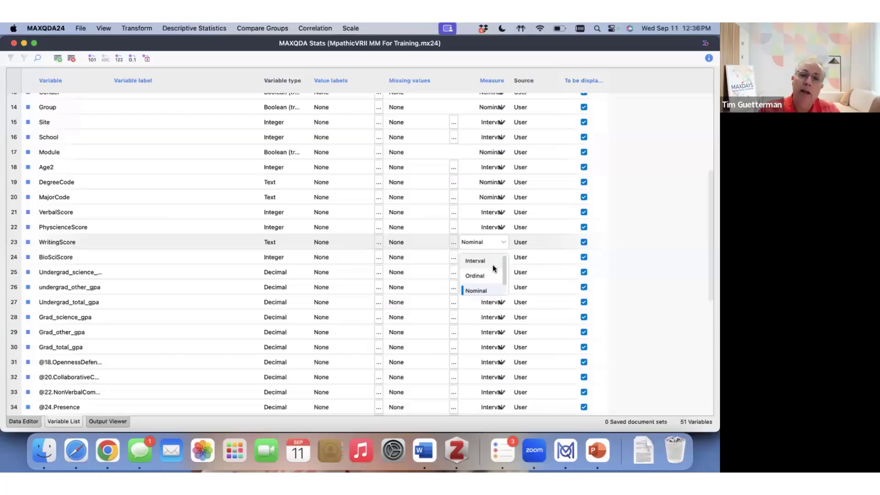
{"action": "left_click", "coordinate": [476, 46]}
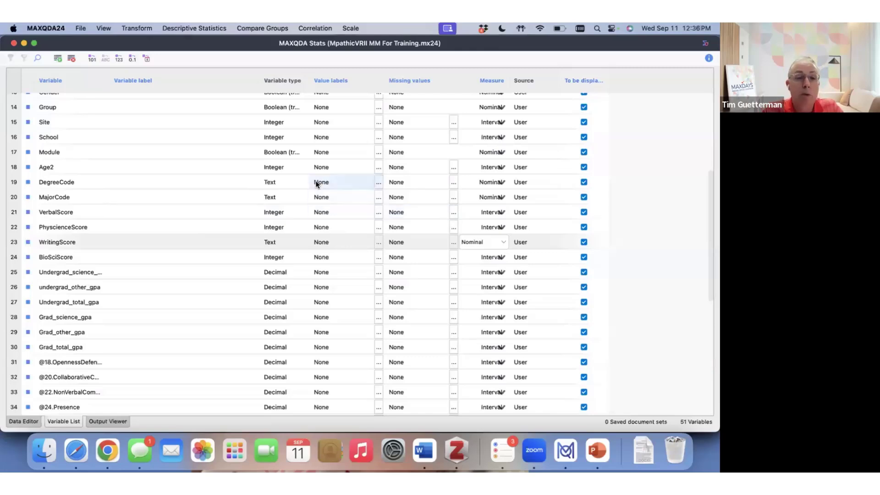
{"action": "scroll", "coordinate": [181, 205], "scroll_direction": "up", "scroll_amount": 5}
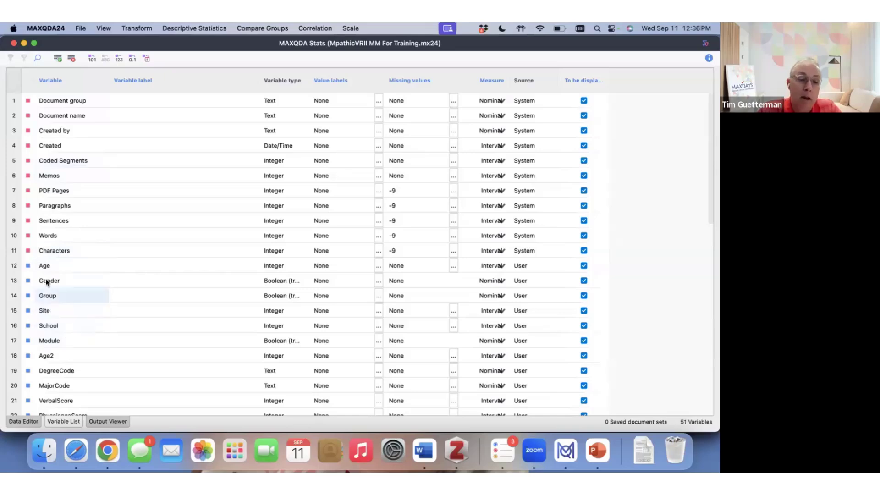
Start a descriptive statistics analysis and add the Age variable to it
{"action": "left_click", "coordinate": [199, 29]}
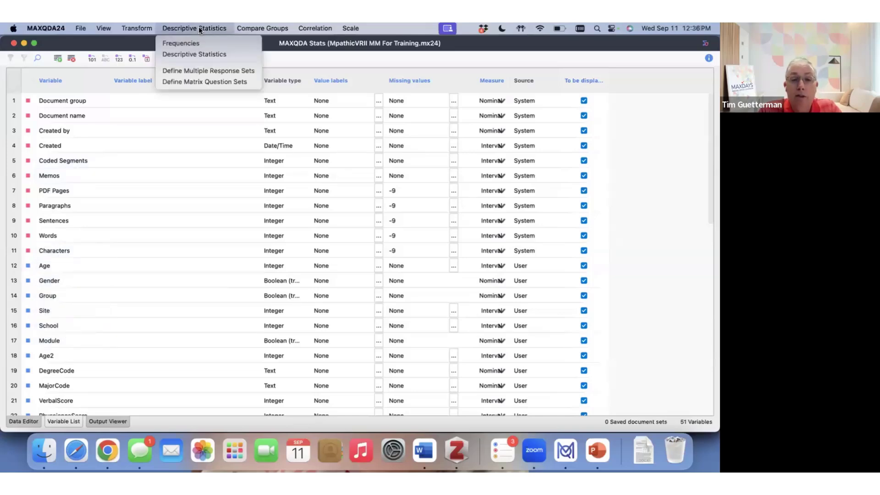
{"action": "left_click", "coordinate": [198, 53]}
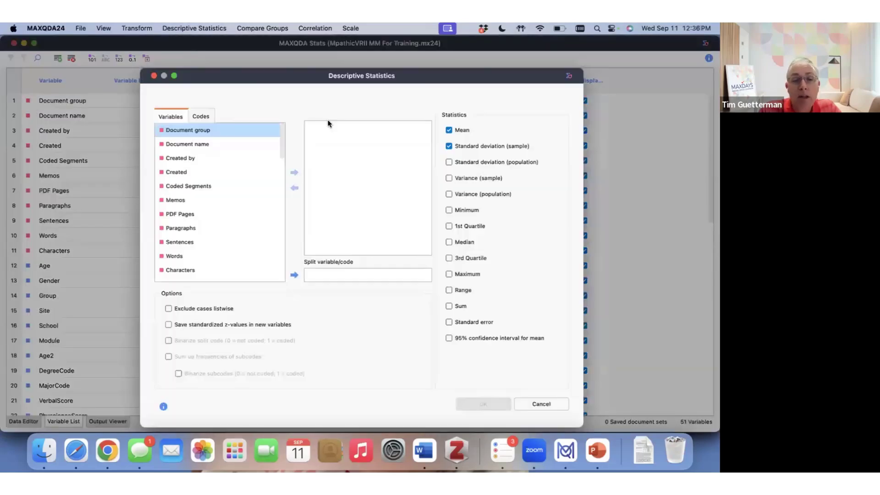
{"action": "left_click_drag", "start_coordinate": [323, 73], "coordinate": [292, 41]}
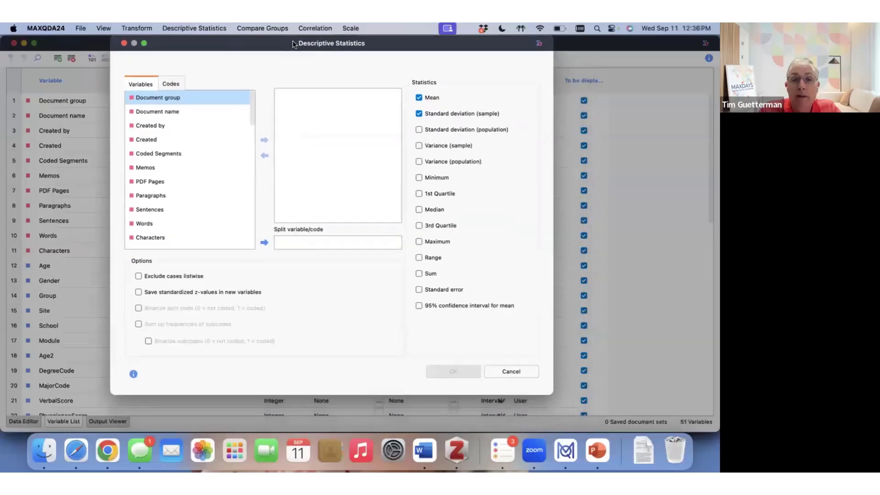
{"action": "scroll", "coordinate": [213, 192], "scroll_direction": "down", "scroll_amount": 5}
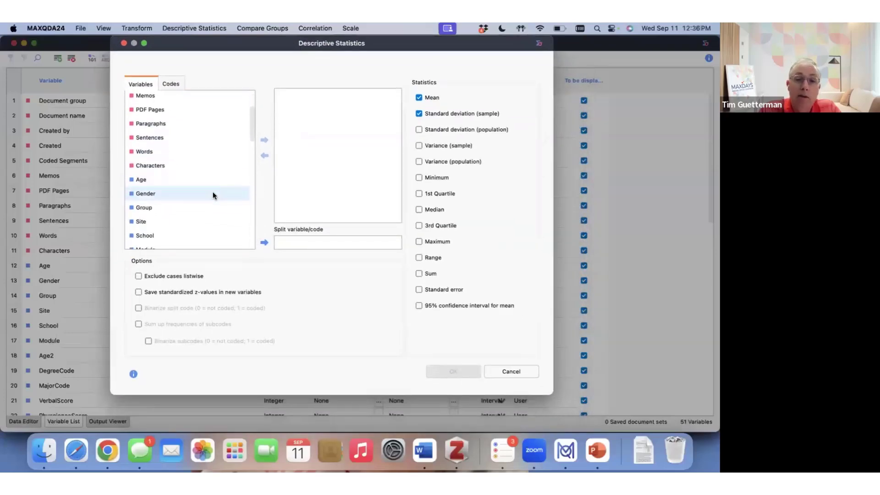
{"action": "left_click", "coordinate": [150, 138]}
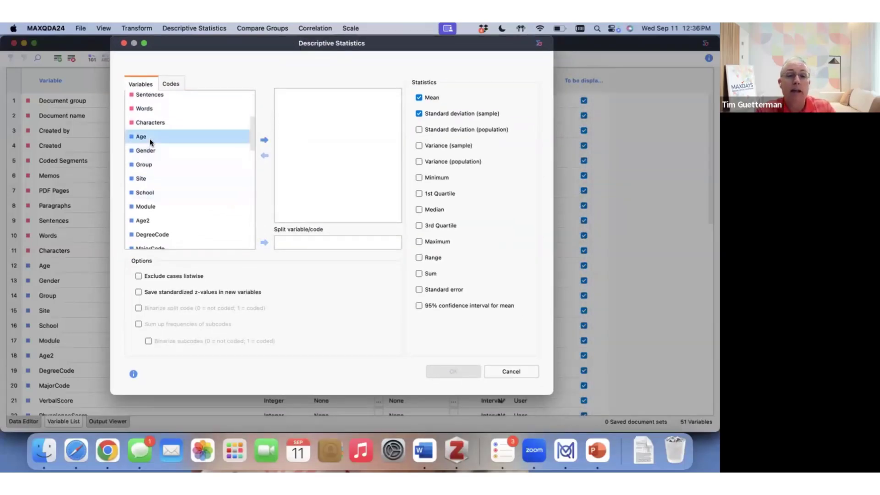
{"action": "left_click", "coordinate": [265, 140]}
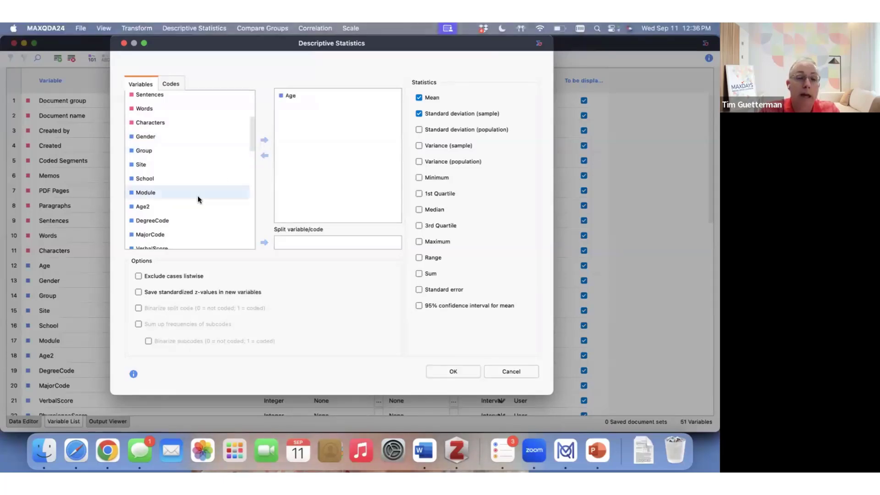
Add the score variables from VerbalScore through BioSciScore to the descriptive statistics analysis
{"action": "scroll", "coordinate": [197, 195], "scroll_direction": "down", "scroll_amount": 3}
{"action": "scroll", "coordinate": [169, 170], "scroll_direction": "down", "scroll_amount": 2}
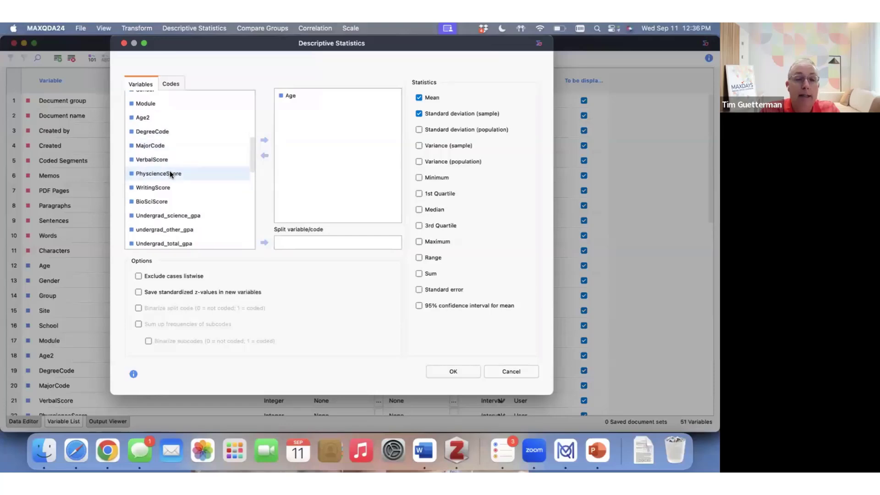
{"action": "left_click", "coordinate": [164, 159]}
{"action": "left_click", "coordinate": [169, 201], "text": "shift"}
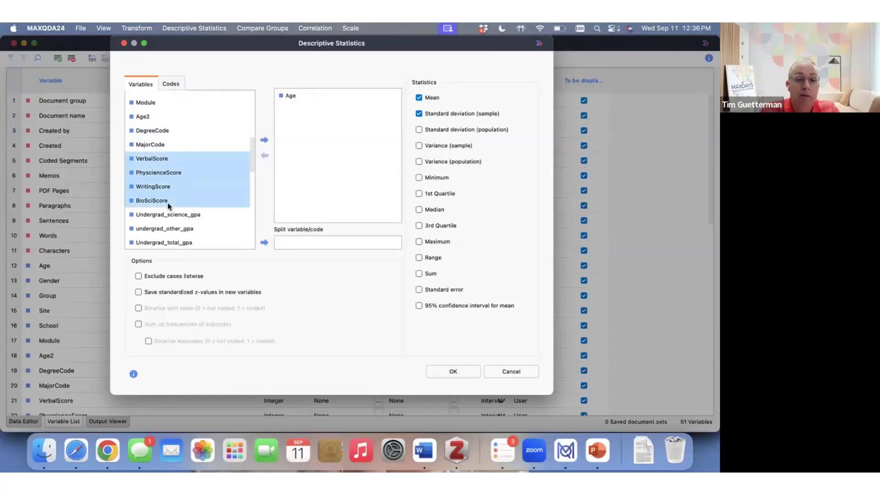
{"action": "left_click", "coordinate": [265, 139]}
{"action": "scroll", "coordinate": [225, 178], "scroll_direction": "down", "scroll_amount": 4}
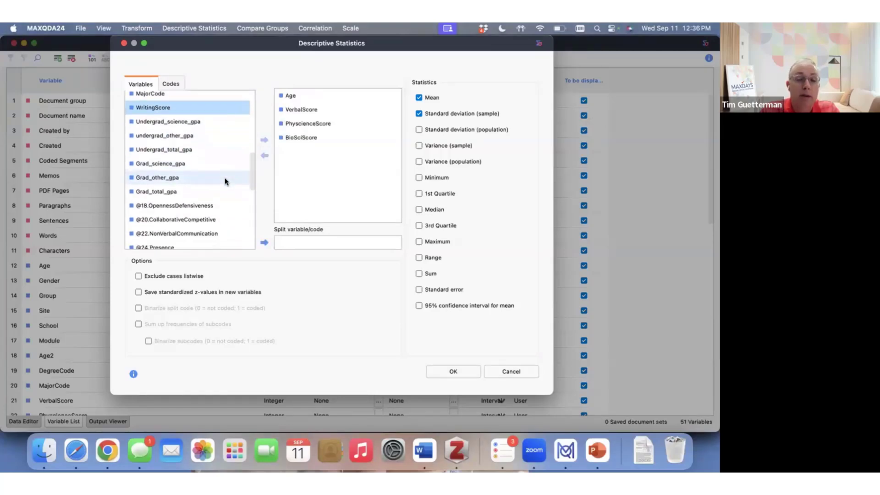
{"action": "left_click", "coordinate": [165, 160]}
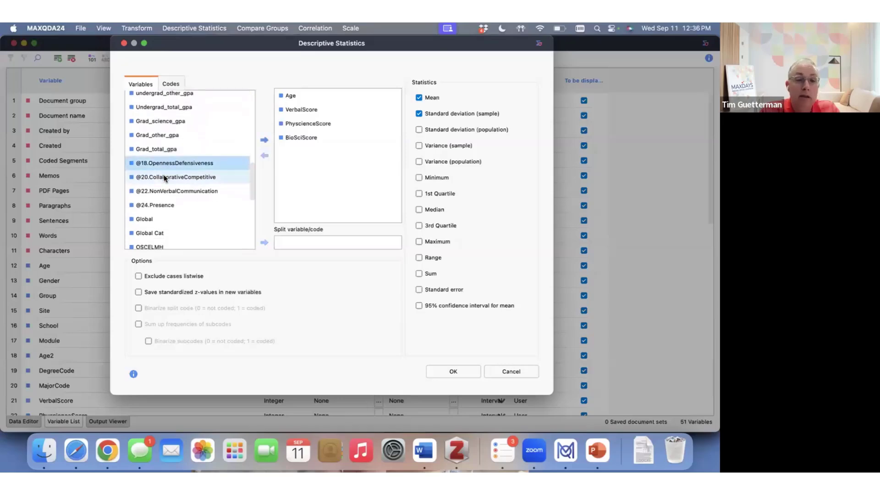
{"action": "left_click", "coordinate": [157, 222], "text": "shift"}
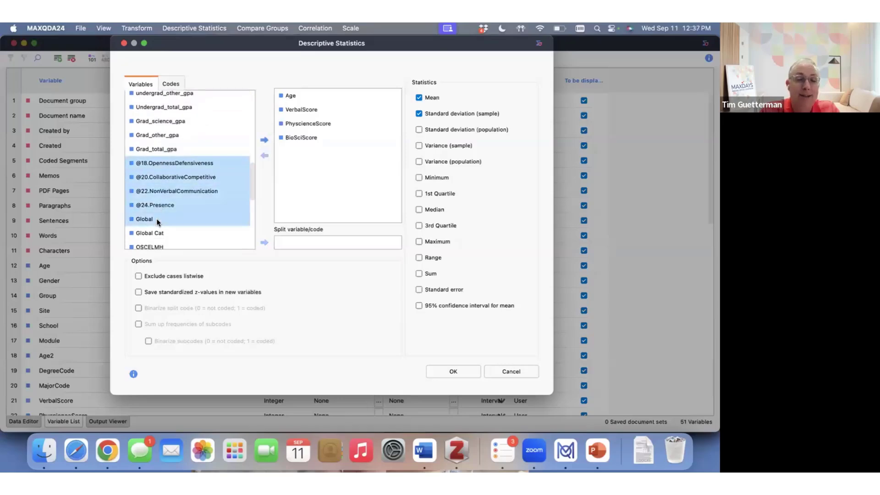
{"action": "left_click", "coordinate": [264, 140]}
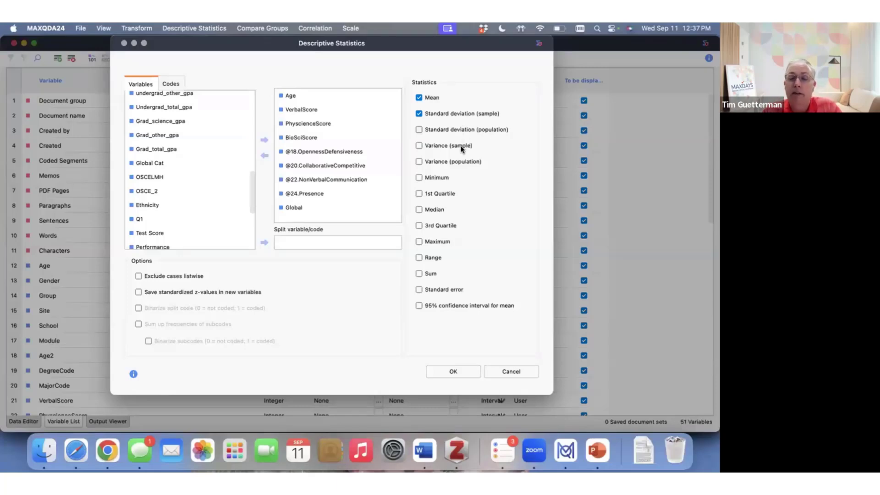
Include the minimum and maximum among the computed statistics and run the analysis
{"action": "left_click", "coordinate": [418, 178]}
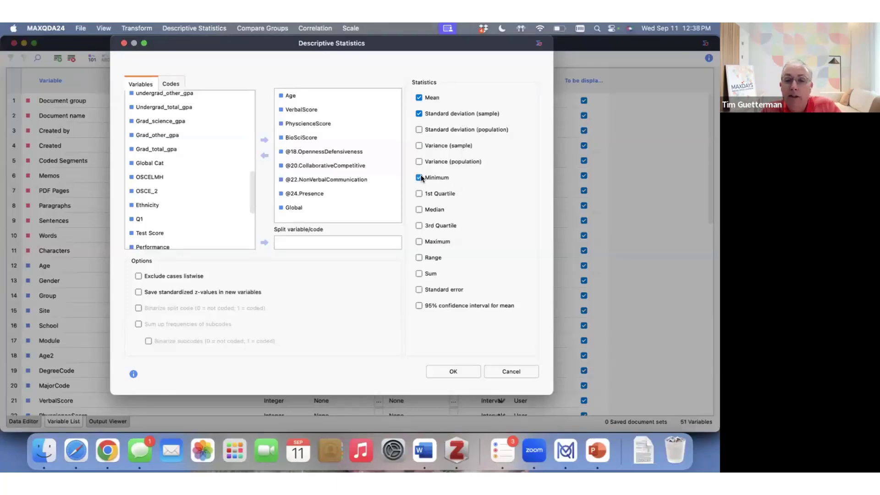
{"action": "left_click", "coordinate": [419, 241]}
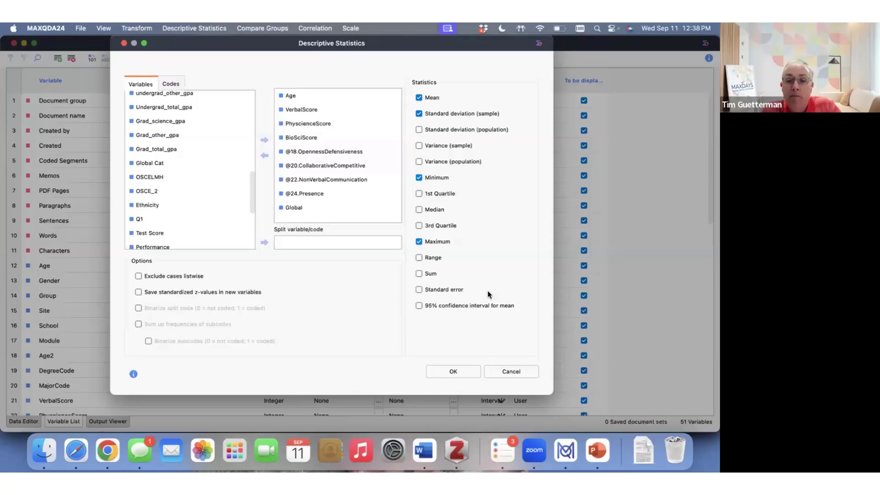
{"action": "left_click", "coordinate": [454, 371]}
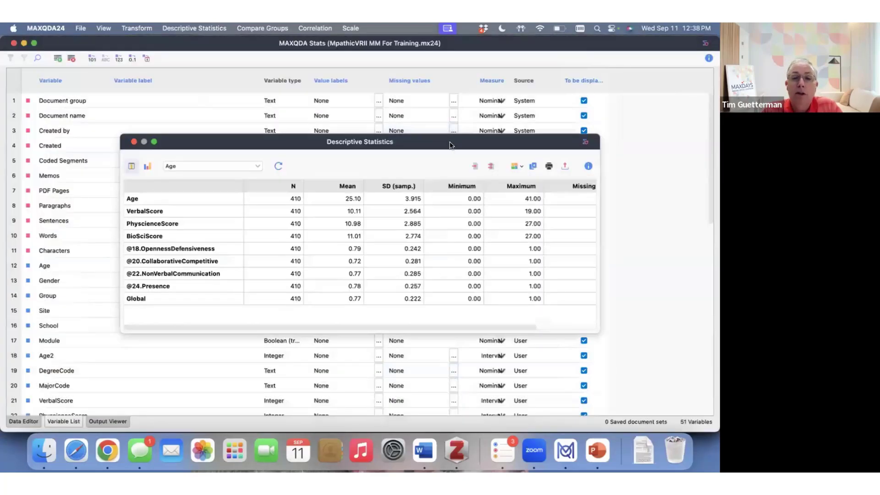
Check the variable choices in the descriptive statistics results and insert the results table into the Output Viewer
{"action": "left_click_drag", "start_coordinate": [449, 145], "coordinate": [442, 109]}
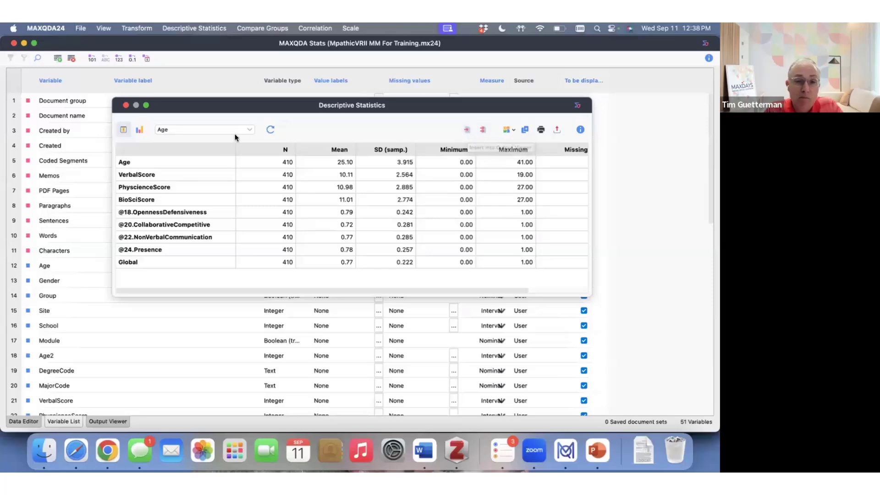
{"action": "left_click", "coordinate": [248, 130]}
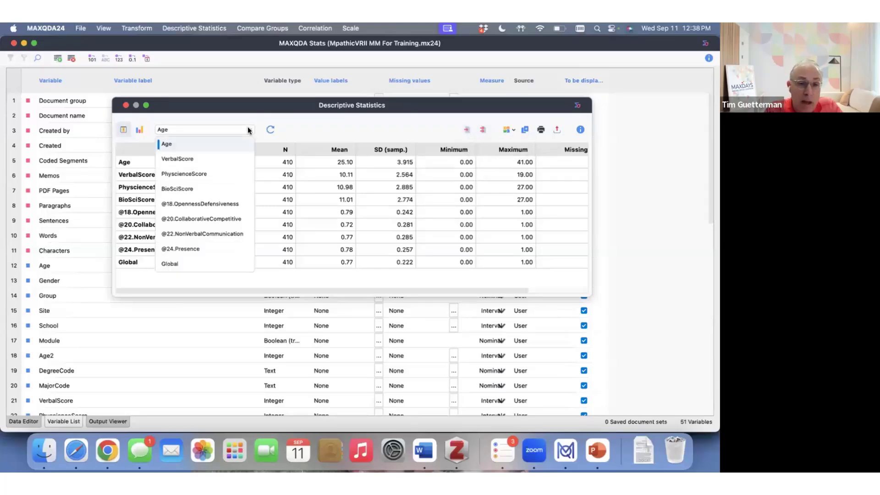
{"action": "left_click", "coordinate": [226, 143]}
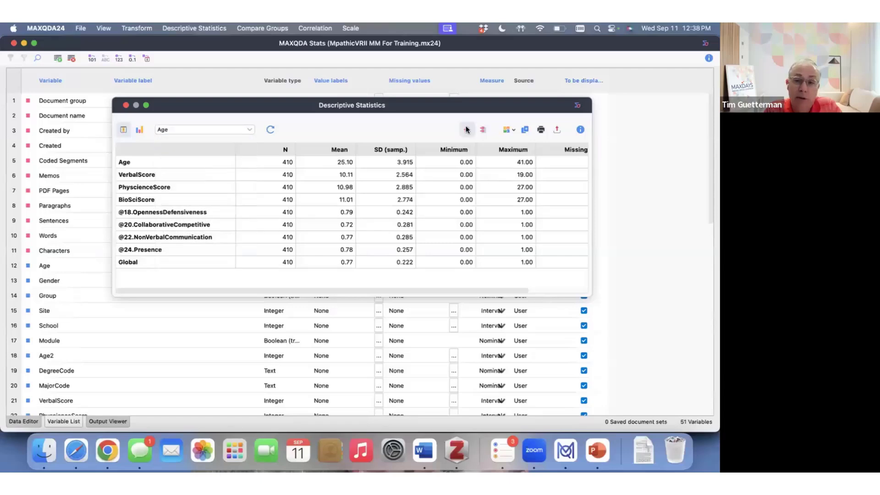
{"action": "left_click", "coordinate": [465, 127]}
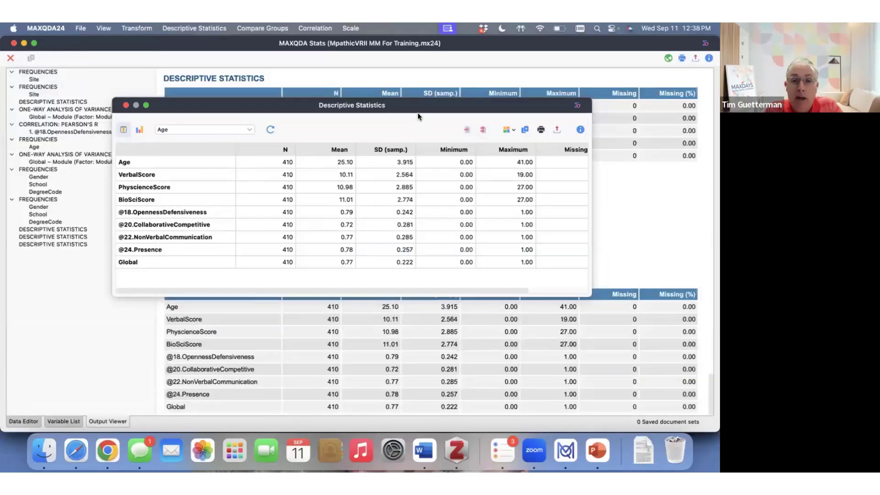
{"action": "left_click_drag", "start_coordinate": [417, 110], "coordinate": [353, 77]}
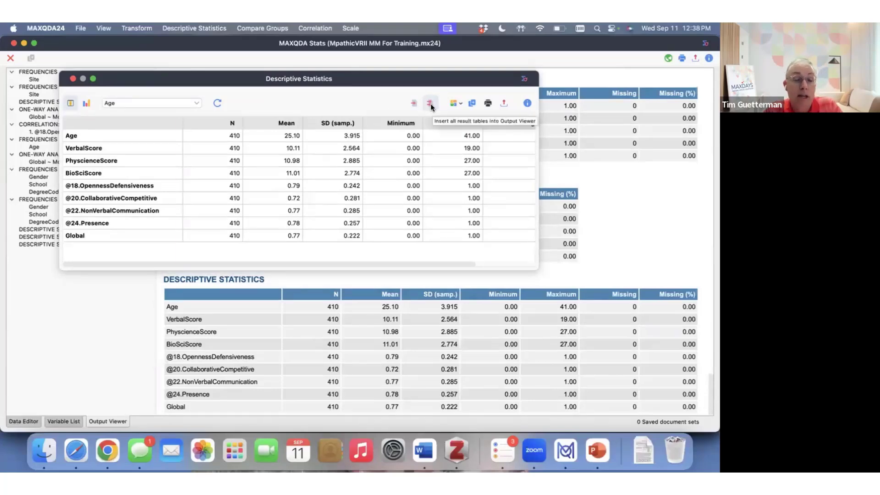
Show the results as charts in an enlarged window and view the box plots for Age, VerbalScore and PhyscienceScore
{"action": "left_click", "coordinate": [86, 103]}
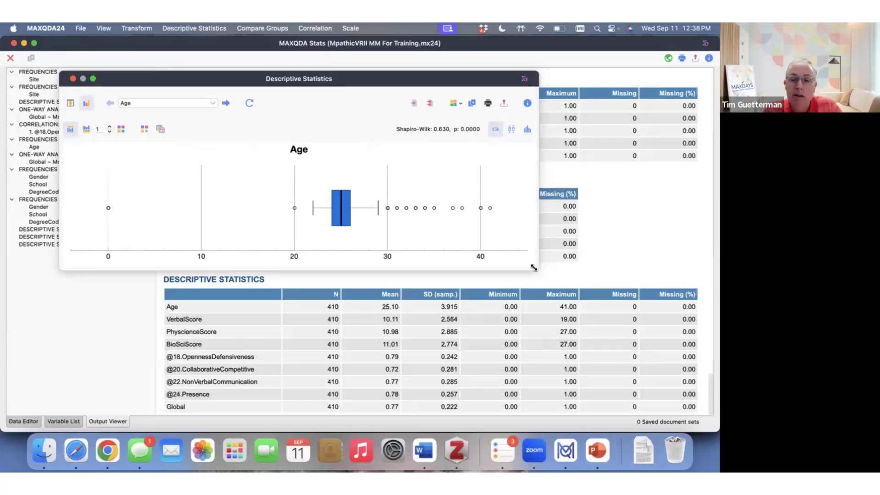
{"action": "left_click_drag", "start_coordinate": [534, 269], "coordinate": [560, 305]}
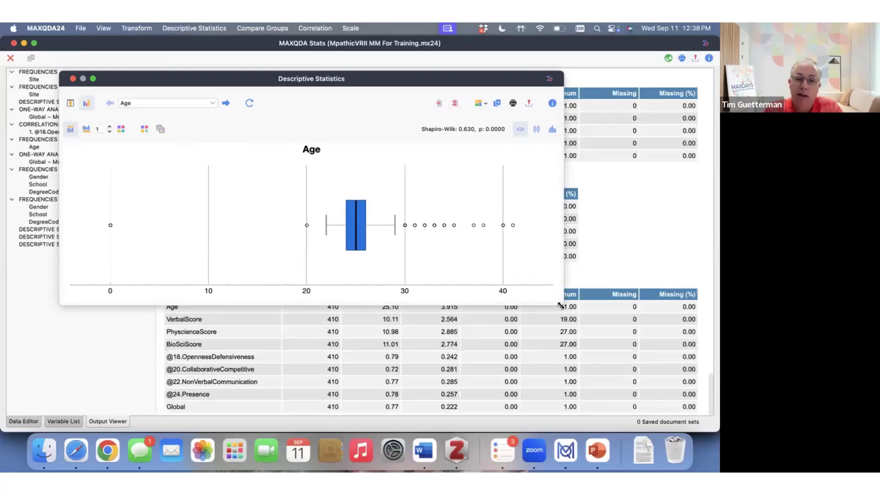
{"action": "left_click", "coordinate": [204, 102]}
{"action": "left_click", "coordinate": [197, 130]}
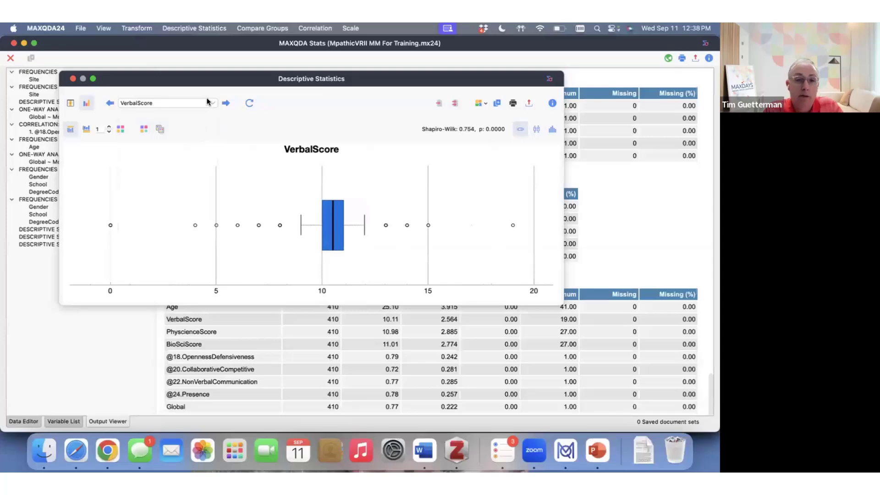
{"action": "left_click", "coordinate": [201, 102]}
{"action": "left_click", "coordinate": [200, 148]}
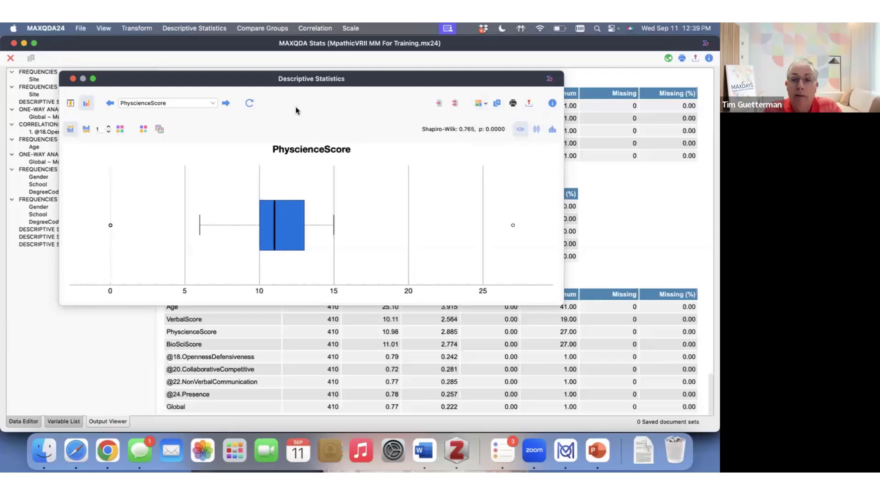
View the combined box plots of all variables and the PhyscienceScore histogram, and close the descriptive statistics results
{"action": "left_click", "coordinate": [536, 131]}
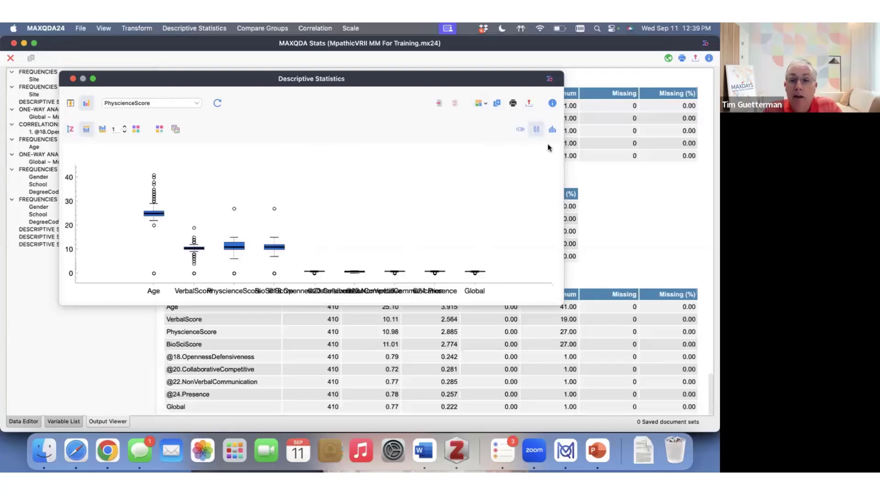
{"action": "left_click", "coordinate": [552, 131]}
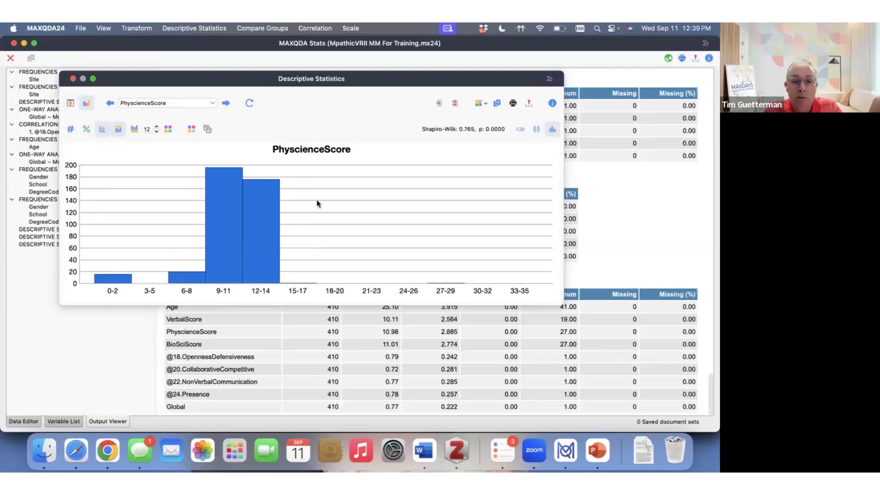
{"action": "left_click", "coordinate": [72, 79]}
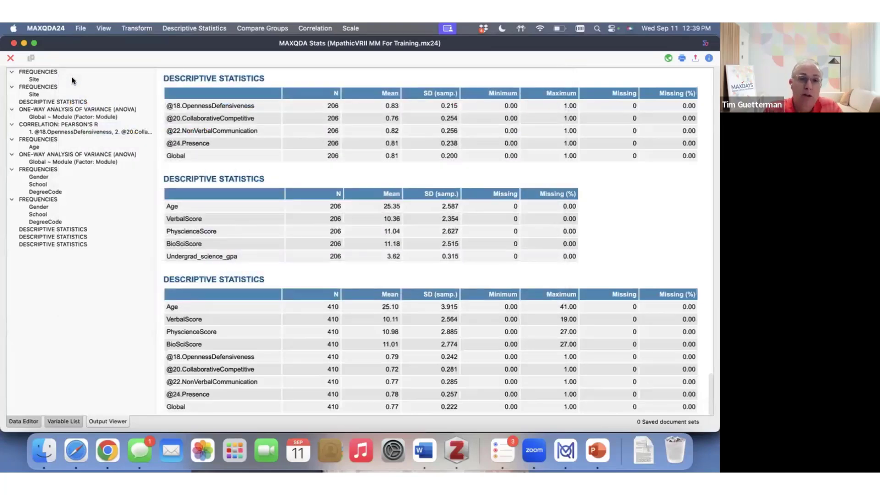
Start a frequencies analysis and add the Gender and Module variables to it
{"action": "left_click", "coordinate": [204, 27]}
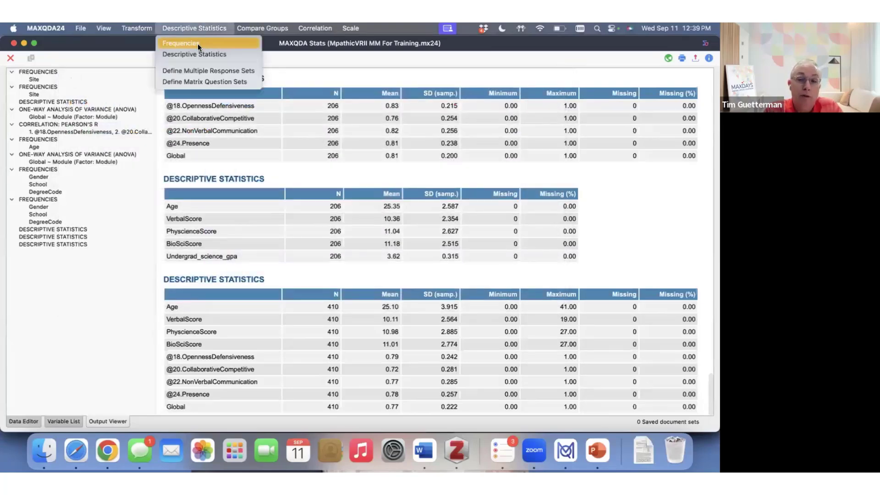
{"action": "left_click", "coordinate": [197, 43]}
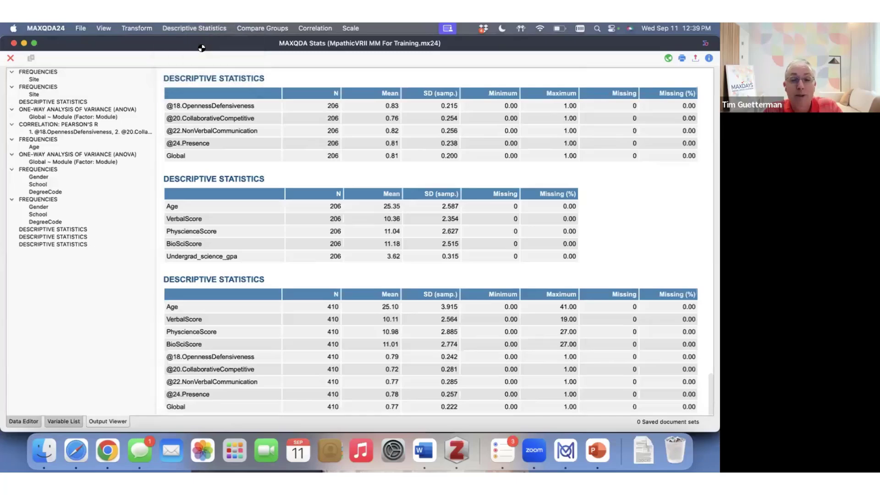
{"action": "scroll", "coordinate": [291, 216], "scroll_direction": "down", "scroll_amount": 3}
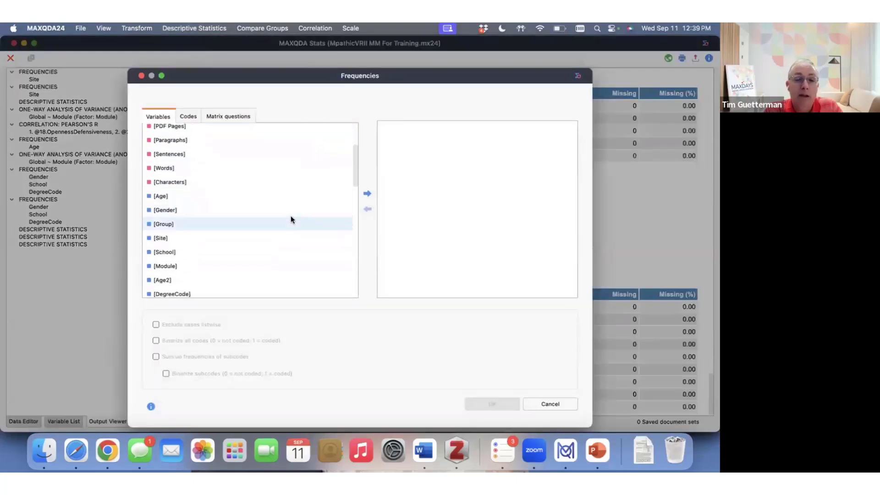
{"action": "left_click", "coordinate": [169, 195]}
{"action": "left_click", "coordinate": [172, 211]}
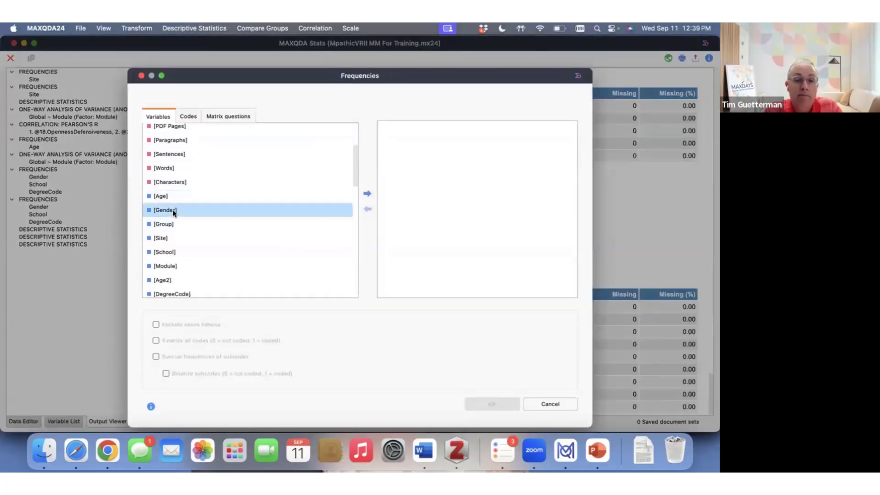
{"action": "left_click", "coordinate": [171, 267], "text": "super"}
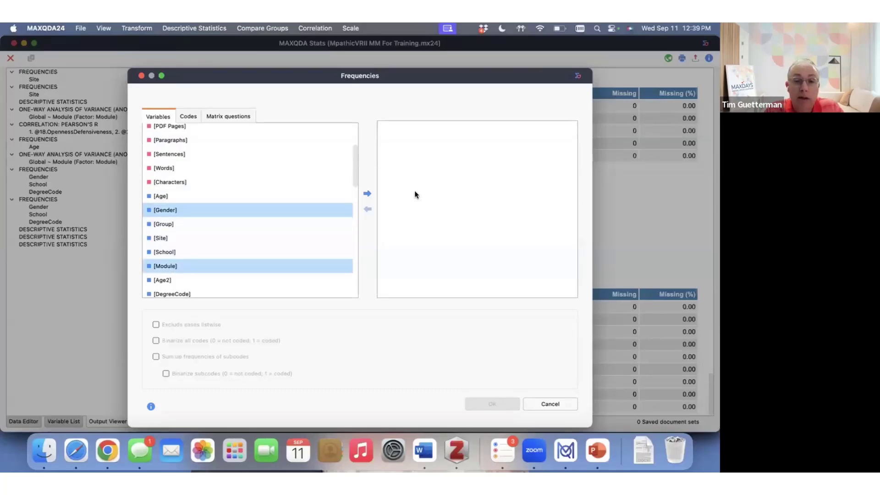
{"action": "left_click", "coordinate": [367, 194]}
{"action": "left_click_drag", "start_coordinate": [435, 72], "coordinate": [434, 39]}
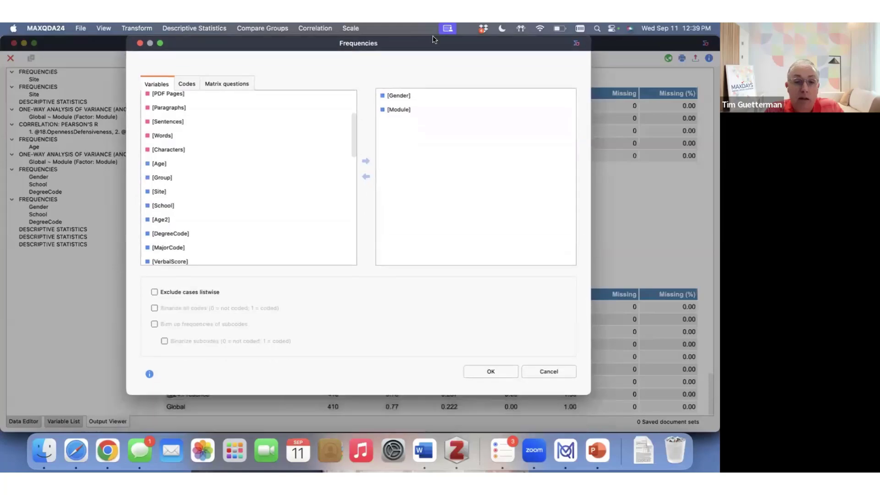
Add OSCELMH to the frequencies variables and run the analysis
{"action": "scroll", "coordinate": [273, 210], "scroll_direction": "down", "scroll_amount": 10}
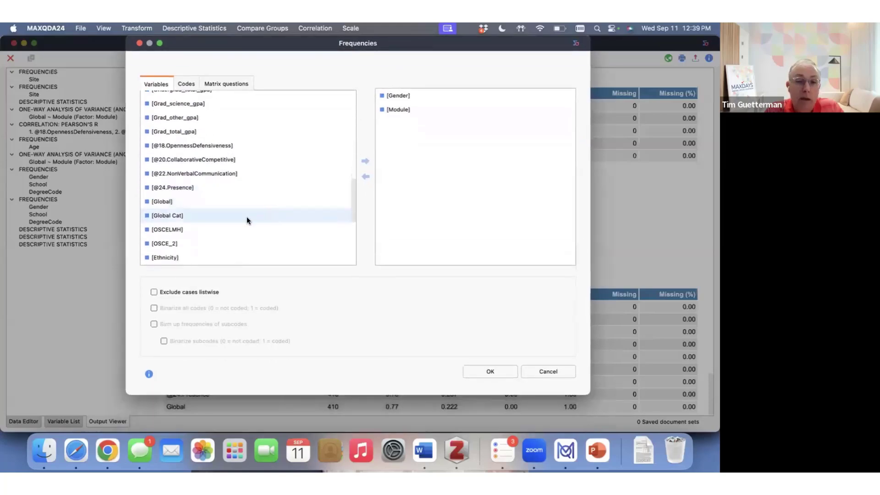
{"action": "left_click", "coordinate": [183, 228]}
{"action": "left_click", "coordinate": [366, 162]}
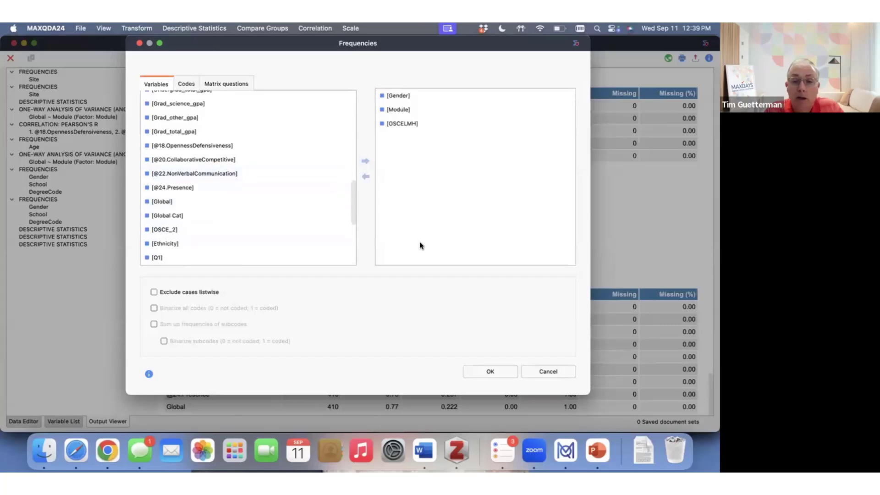
{"action": "left_click", "coordinate": [504, 371]}
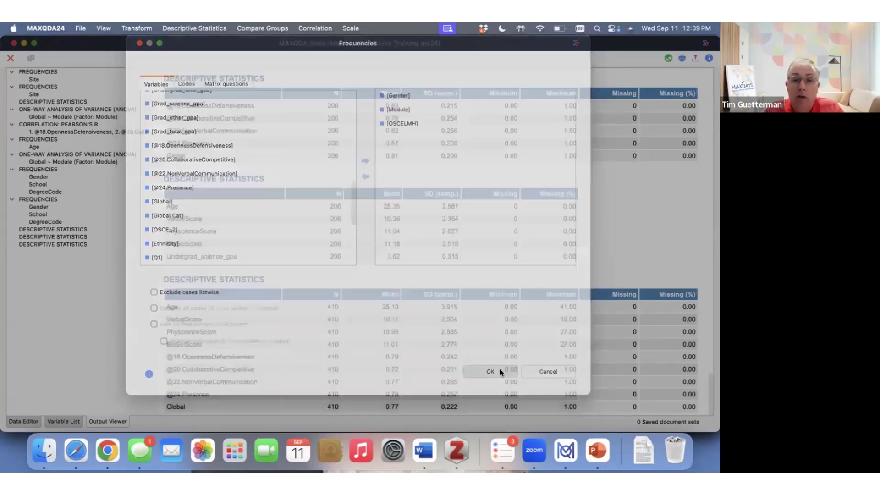
View the frequency tables for Module and OSCELMH in the frequencies results
{"action": "left_click_drag", "start_coordinate": [296, 53], "coordinate": [359, 64]}
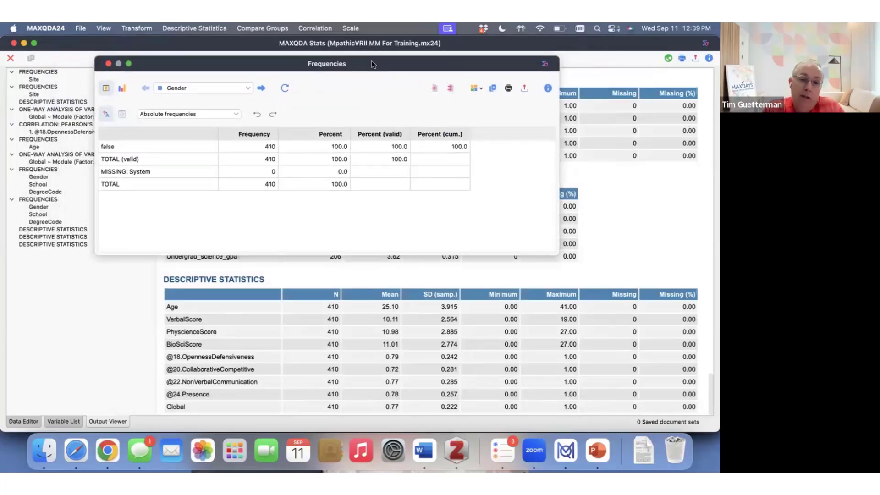
{"action": "left_click", "coordinate": [248, 89]}
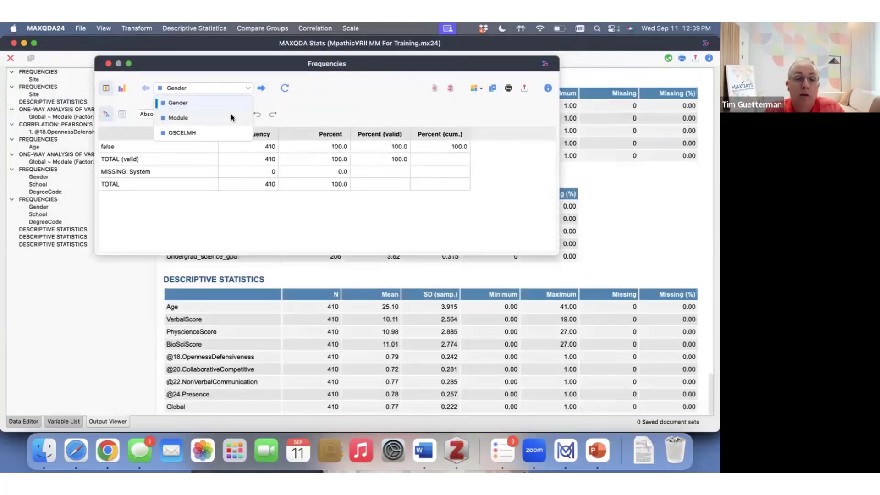
{"action": "left_click", "coordinate": [233, 118]}
{"action": "left_click", "coordinate": [236, 88]}
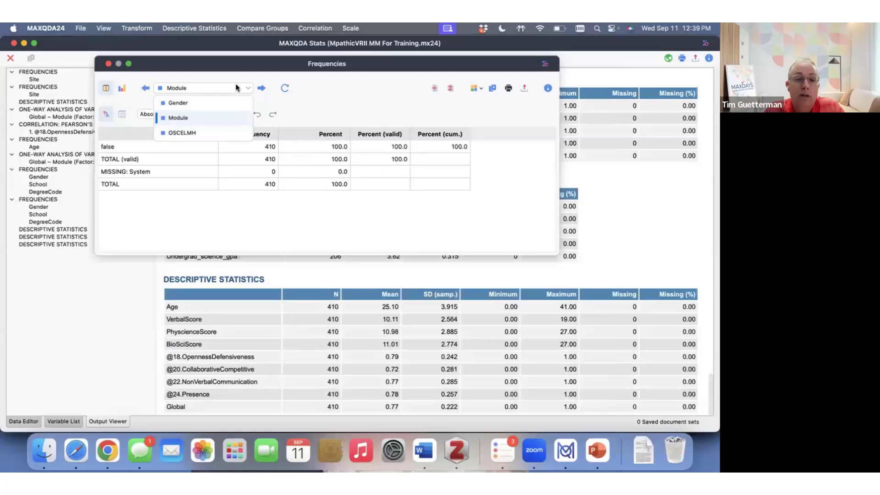
{"action": "left_click", "coordinate": [231, 133]}
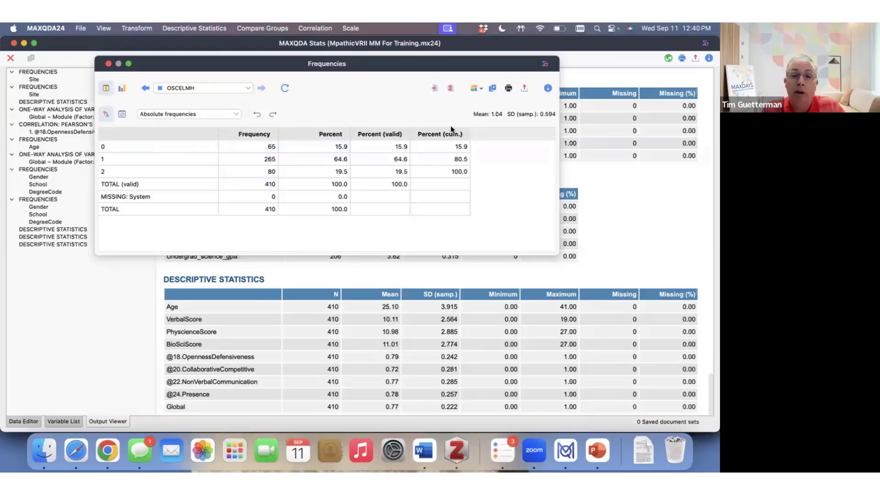
Insert all frequency result tables with descriptive statistics into the Output Viewer, check them, and close the frequencies results
{"action": "left_click", "coordinate": [450, 90]}
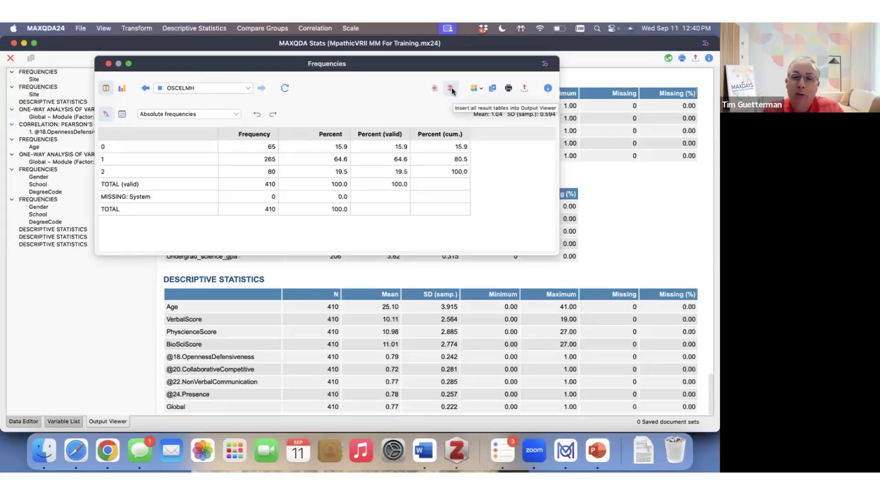
{"action": "left_click", "coordinate": [451, 89]}
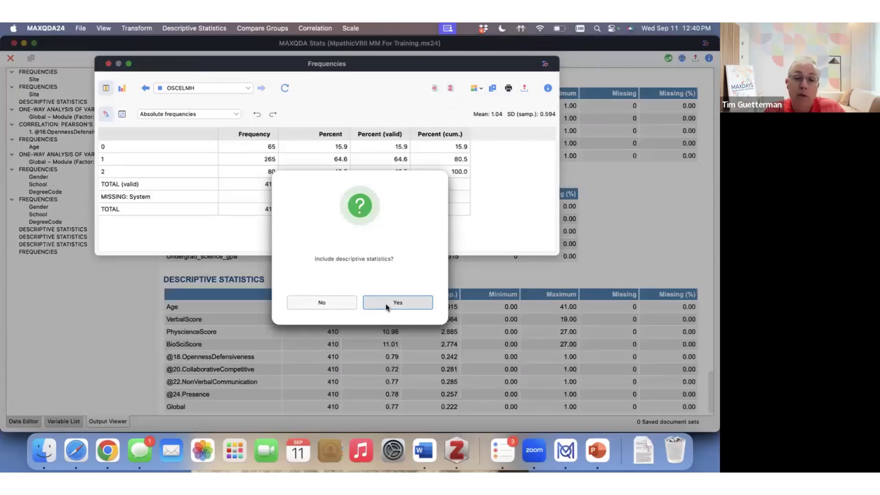
{"action": "left_click", "coordinate": [335, 302]}
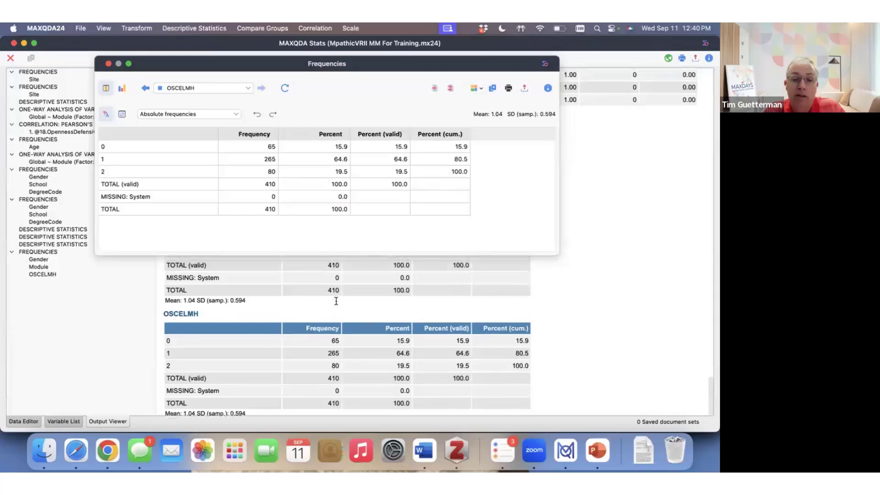
{"action": "scroll", "coordinate": [336, 301], "scroll_direction": "up", "scroll_amount": 5}
{"action": "scroll", "coordinate": [336, 301], "scroll_direction": "up", "scroll_amount": 5}
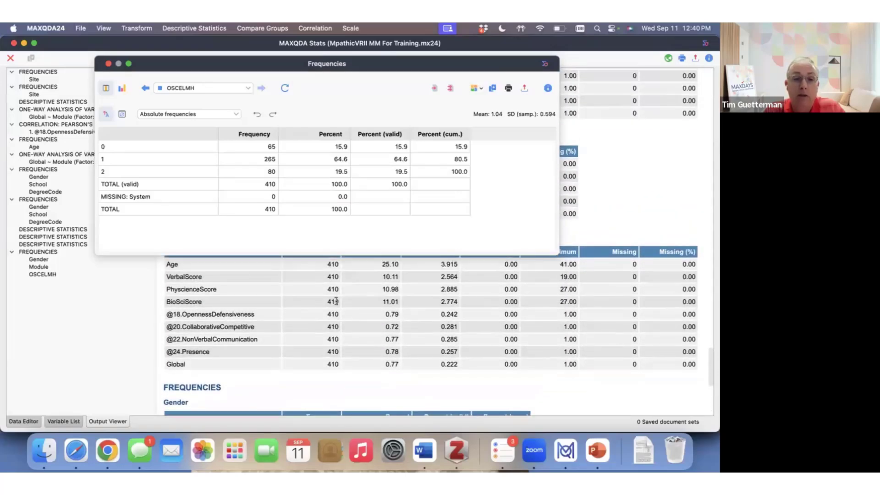
{"action": "left_click", "coordinate": [108, 64]}
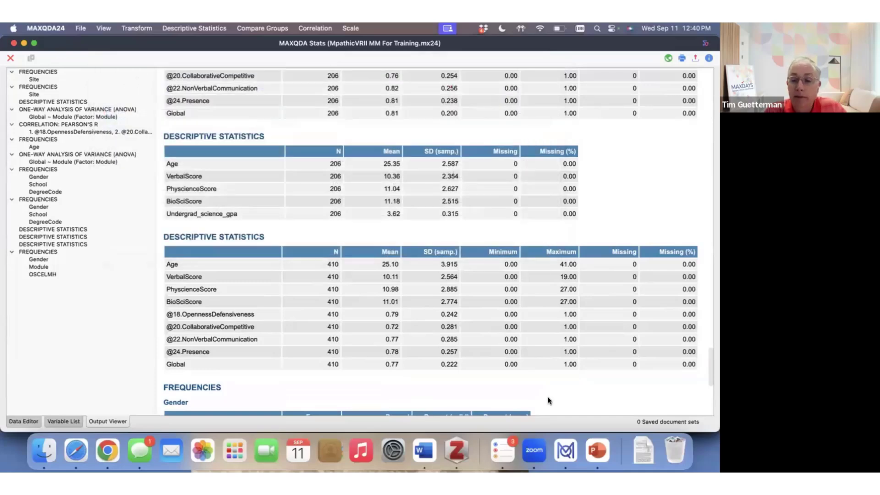
Switch to PowerPoint and start the slide show from the Crosstabs and Chi-square Tests slide
{"action": "left_click", "coordinate": [598, 451]}
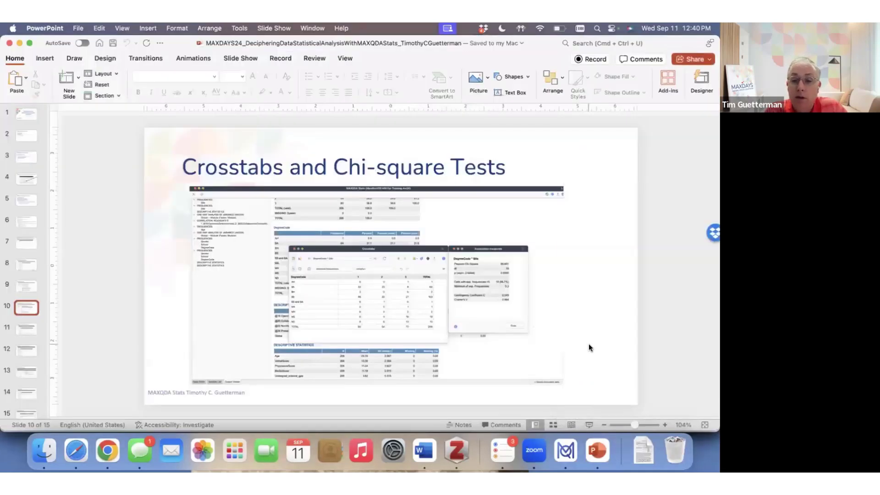
{"action": "left_click", "coordinate": [590, 425]}
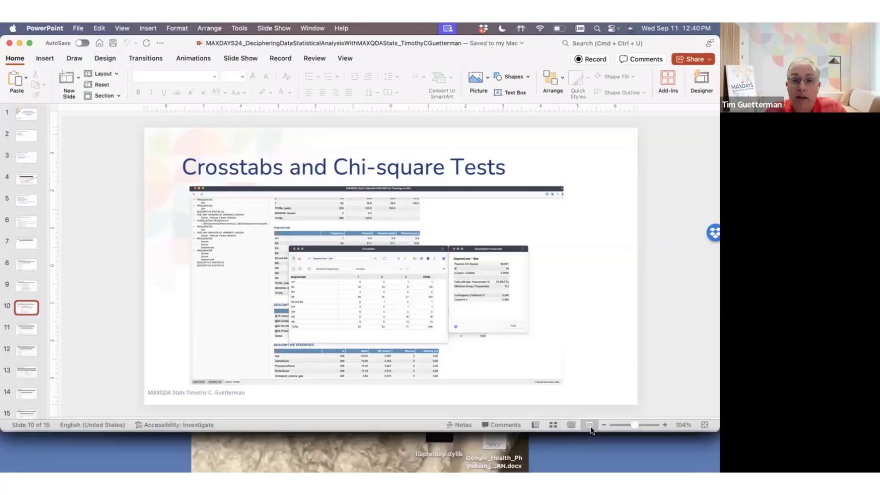
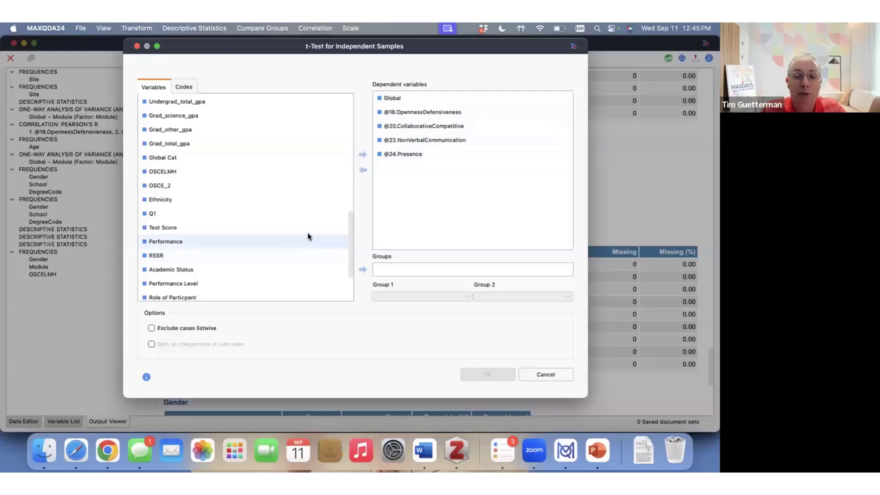
Try Module as the t-test grouping variable, check the choices for Group 1 and Group 2, and remove it
{"action": "scroll", "coordinate": [307, 232], "scroll_direction": "down", "scroll_amount": 2}
{"action": "scroll", "coordinate": [307, 236], "scroll_direction": "up", "scroll_amount": 15}
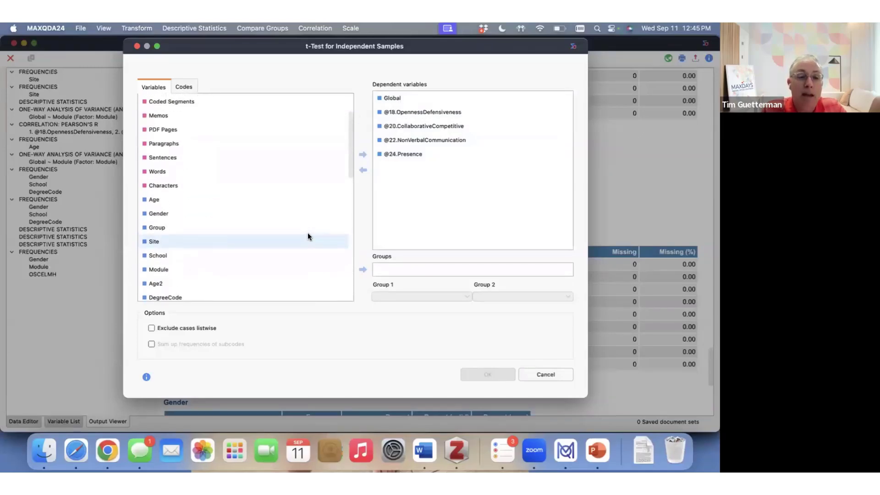
{"action": "scroll", "coordinate": [240, 268], "scroll_direction": "down", "scroll_amount": 5}
{"action": "left_click", "coordinate": [164, 171]}
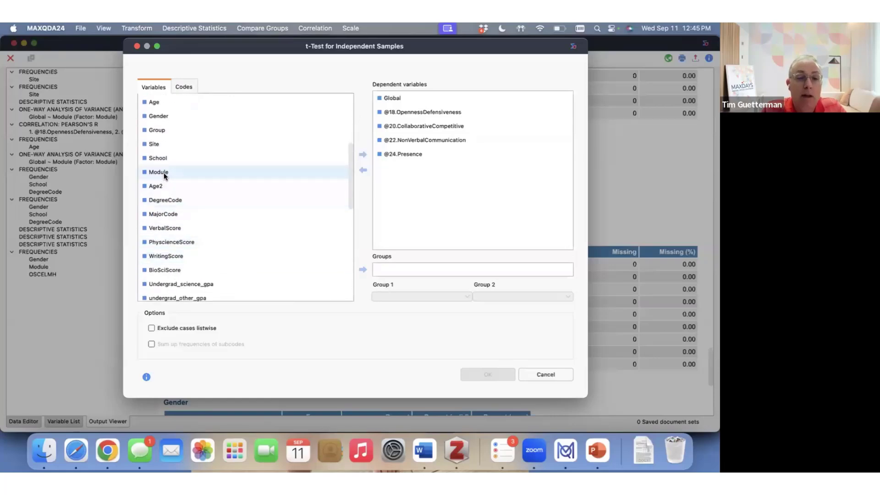
{"action": "left_click", "coordinate": [360, 269]}
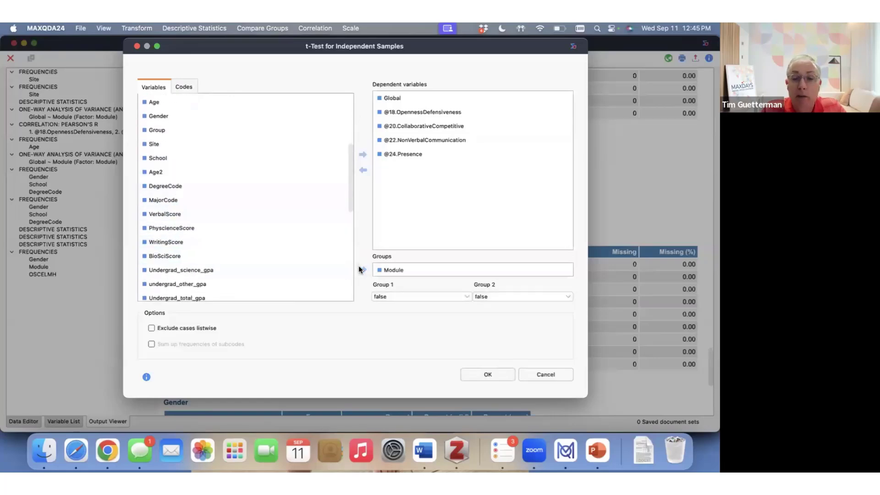
{"action": "left_click", "coordinate": [446, 298]}
{"action": "left_click", "coordinate": [496, 297]}
{"action": "left_click", "coordinate": [495, 297]}
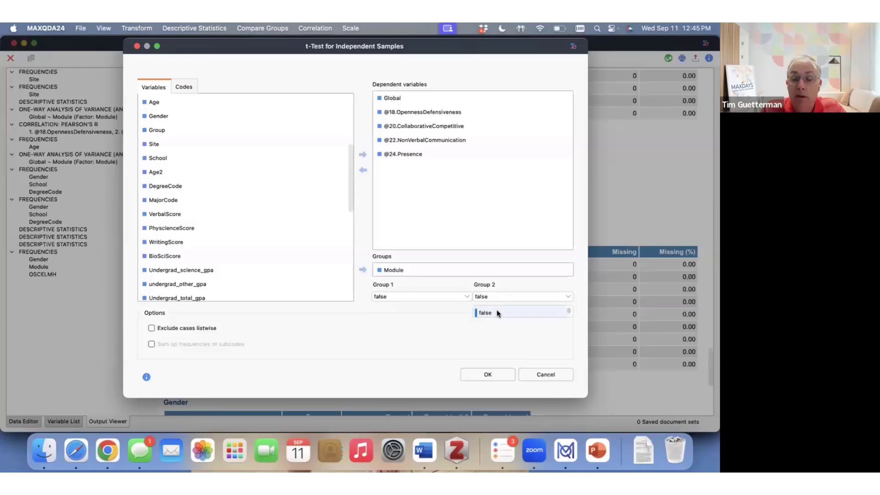
{"action": "left_click", "coordinate": [496, 310]}
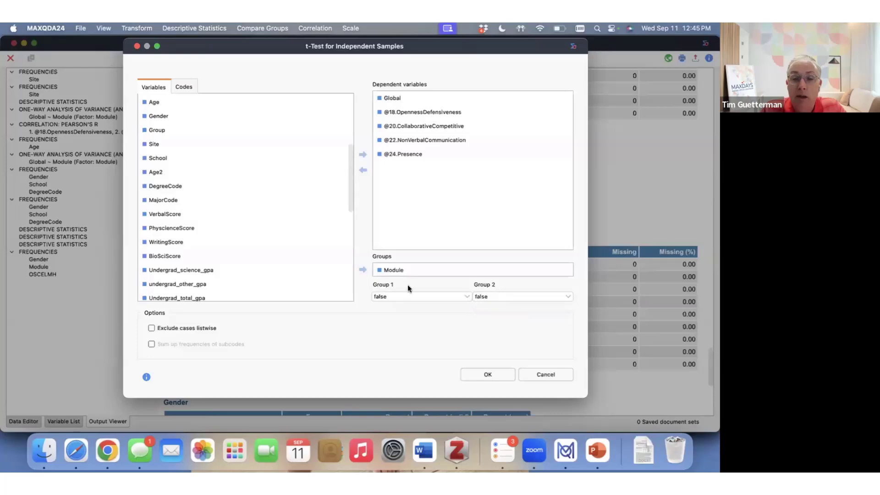
{"action": "left_click", "coordinate": [569, 270]}
Look through the variables for a grouping variable and assign Module as the groups for the independent-samples t-test
{"action": "scroll", "coordinate": [219, 199], "scroll_direction": "up", "scroll_amount": 4}
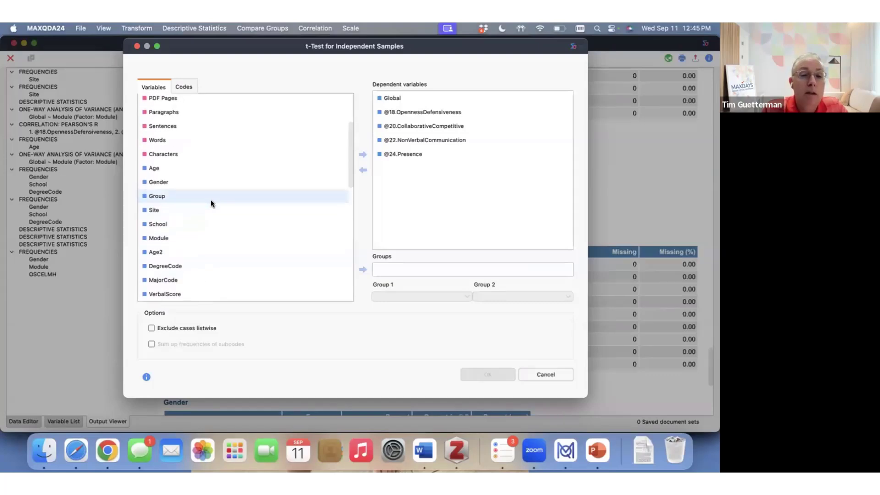
{"action": "scroll", "coordinate": [211, 202], "scroll_direction": "down", "scroll_amount": 5}
{"action": "scroll", "coordinate": [211, 202], "scroll_direction": "up", "scroll_amount": 6}
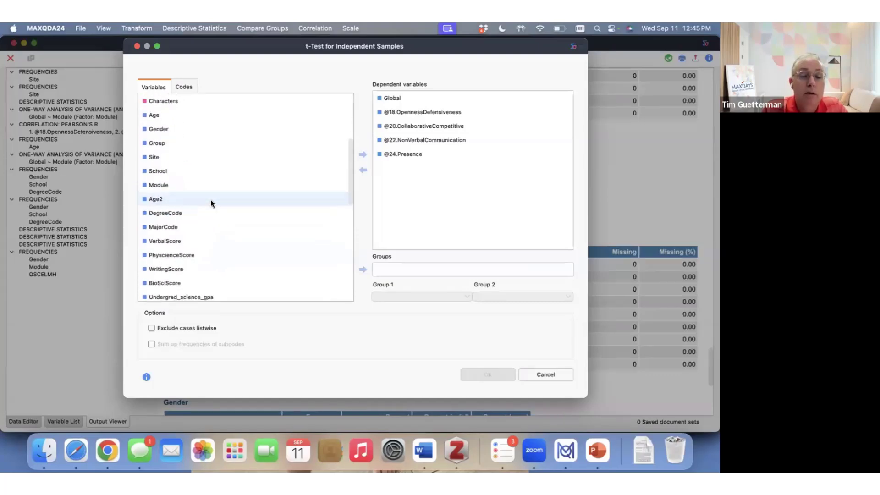
{"action": "scroll", "coordinate": [210, 199], "scroll_direction": "down", "scroll_amount": 5}
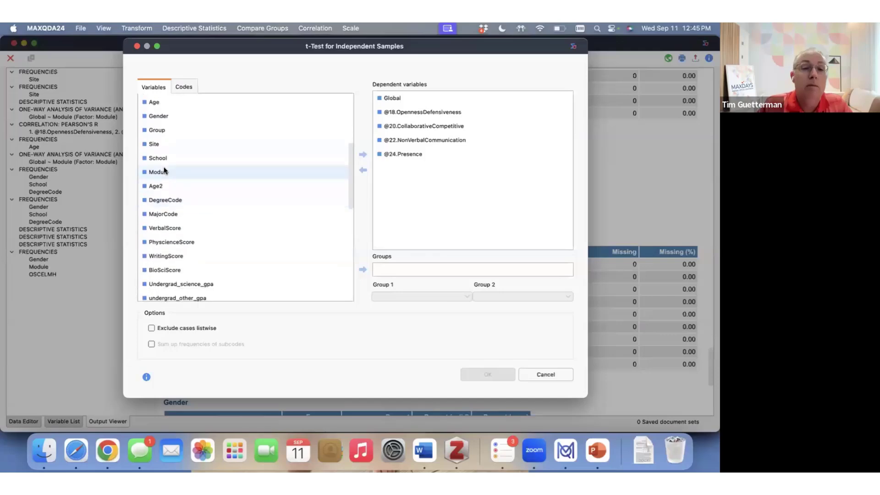
{"action": "scroll", "coordinate": [167, 211], "scroll_direction": "down", "scroll_amount": 10}
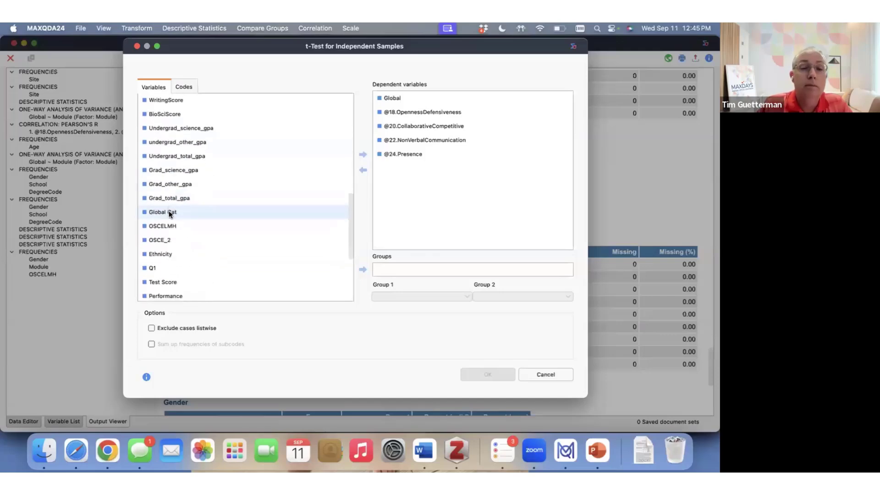
{"action": "scroll", "coordinate": [170, 214], "scroll_direction": "up", "scroll_amount": 4}
{"action": "scroll", "coordinate": [169, 214], "scroll_direction": "up", "scroll_amount": 5}
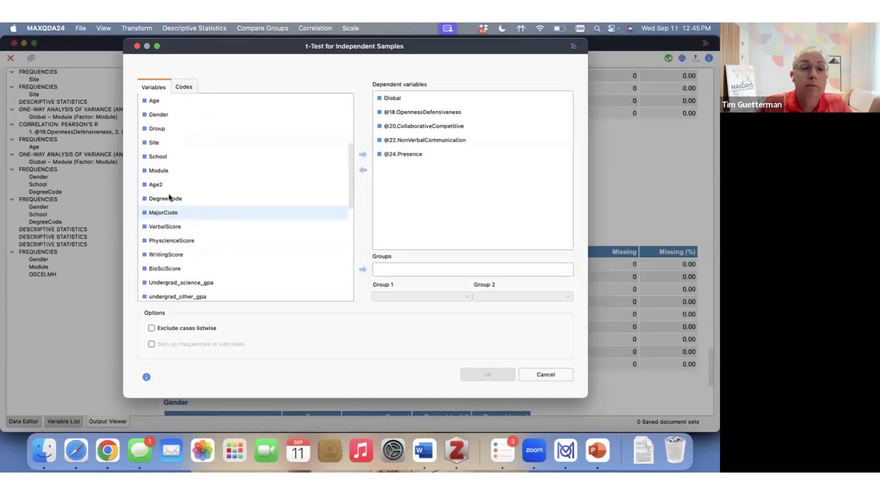
{"action": "left_click", "coordinate": [164, 170]}
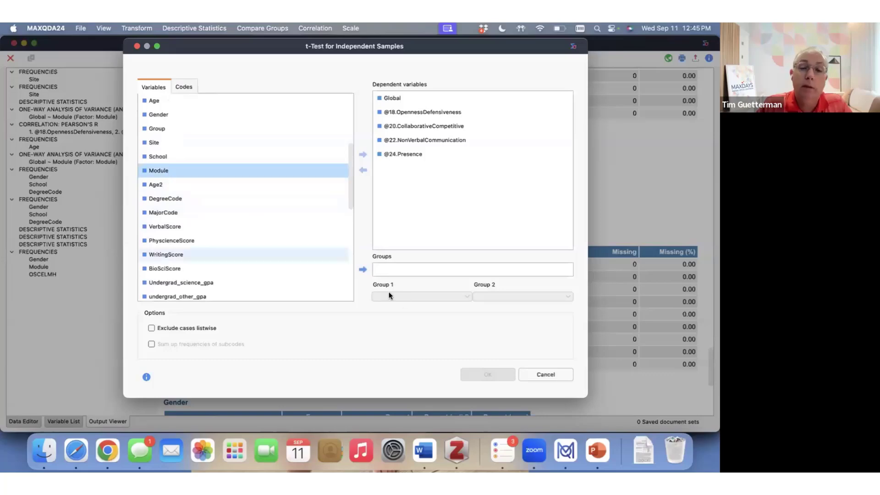
{"action": "left_click", "coordinate": [362, 270]}
Check the Group 1 and Group 2 choices, leave both at false, and run the independent-samples t-test
{"action": "left_click", "coordinate": [442, 297]}
{"action": "left_click", "coordinate": [443, 297]}
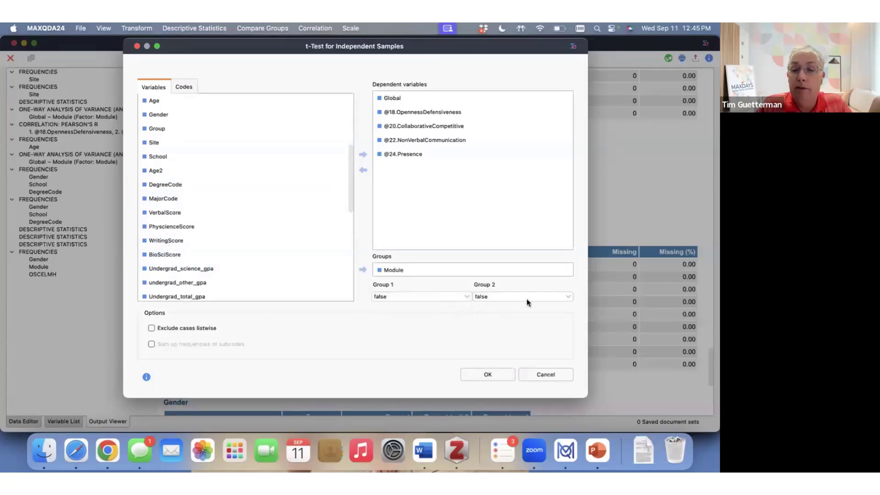
{"action": "left_click", "coordinate": [527, 298]}
{"action": "left_click", "coordinate": [527, 298]}
{"action": "left_click", "coordinate": [499, 374]}
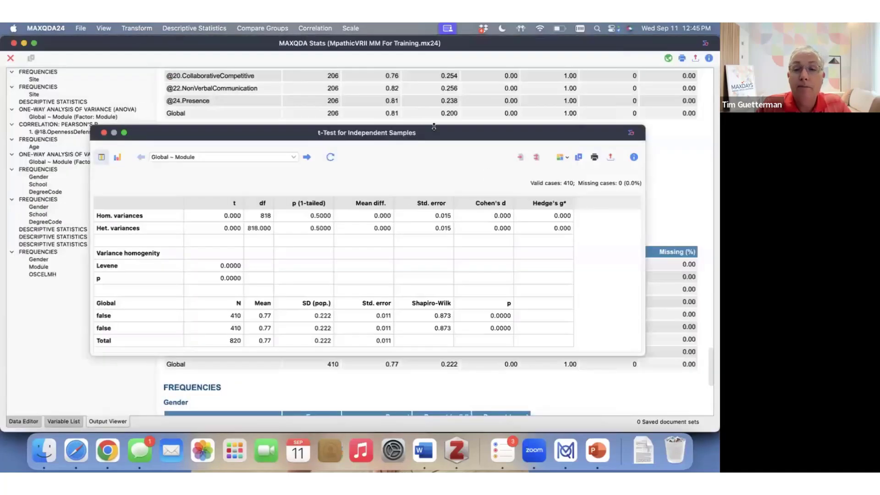
{"action": "left_click_drag", "start_coordinate": [435, 131], "coordinate": [436, 100]}
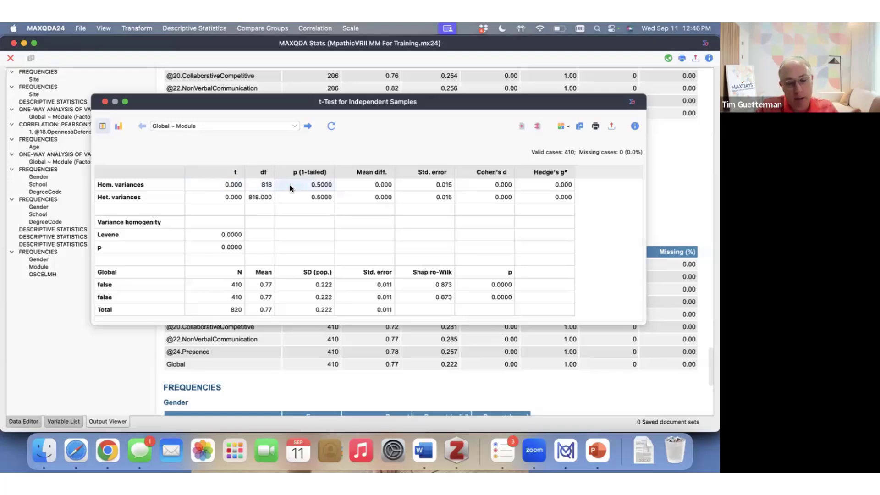
Close the t-test results and set up a new independent-samples t-test with Site as the grouping variable in place of Module
{"action": "left_click", "coordinate": [105, 101]}
{"action": "left_click", "coordinate": [242, 28]}
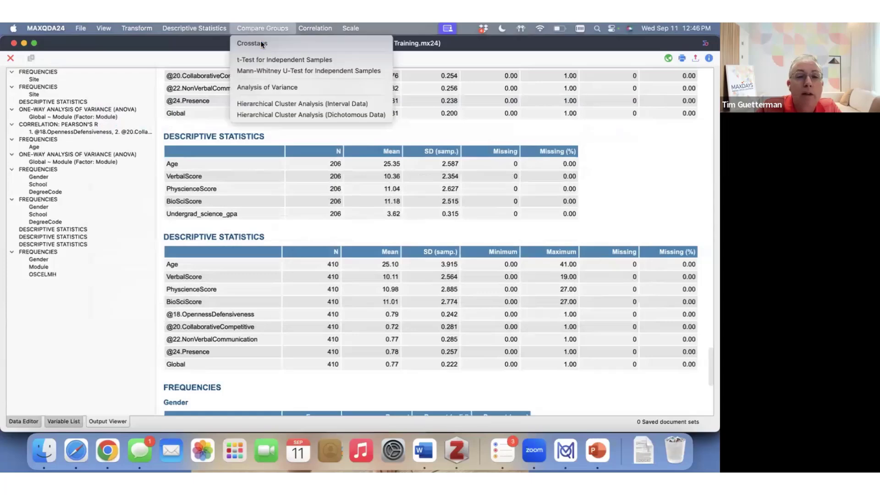
{"action": "left_click", "coordinate": [263, 58]}
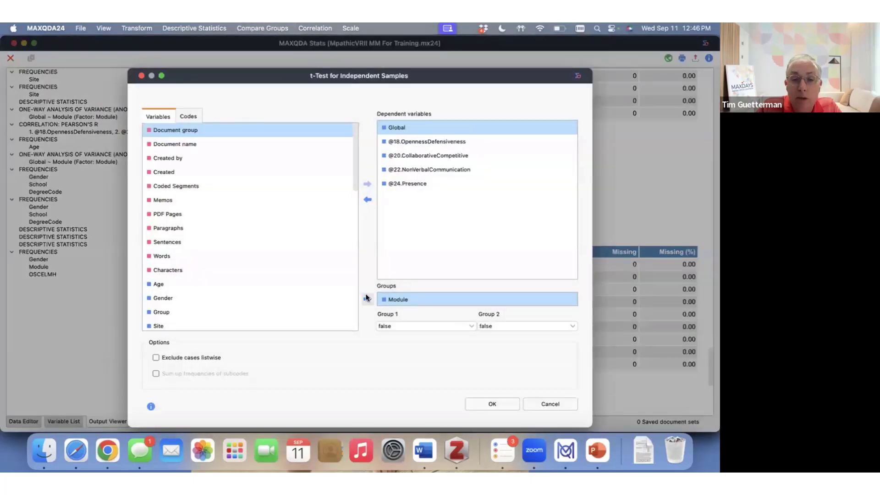
{"action": "left_click", "coordinate": [367, 299]}
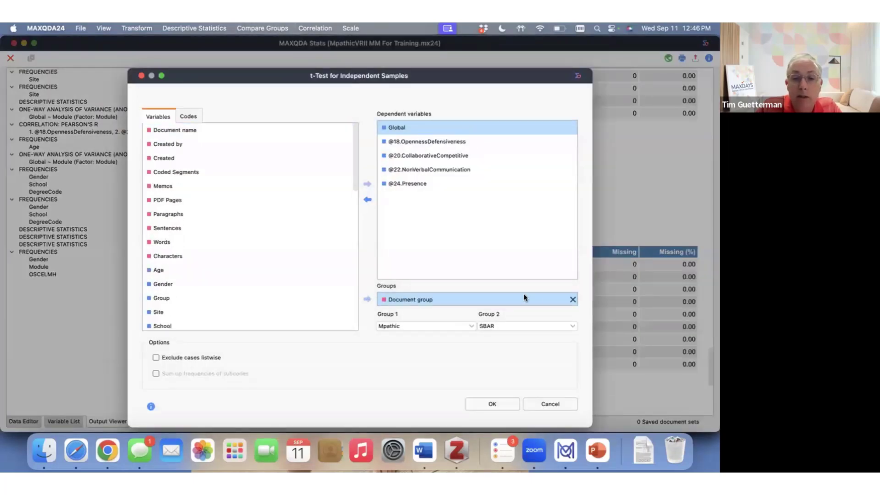
{"action": "left_click", "coordinate": [573, 300]}
{"action": "scroll", "coordinate": [215, 204], "scroll_direction": "down", "scroll_amount": 3}
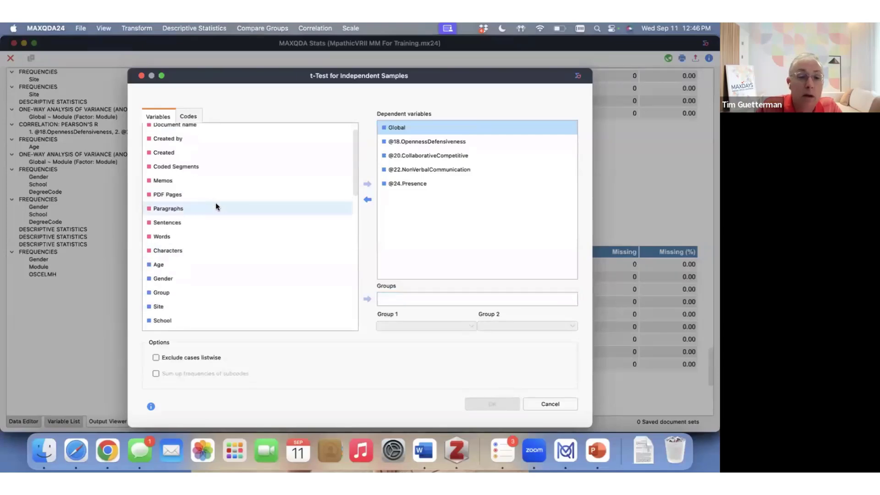
{"action": "scroll", "coordinate": [216, 206], "scroll_direction": "down", "scroll_amount": 2}
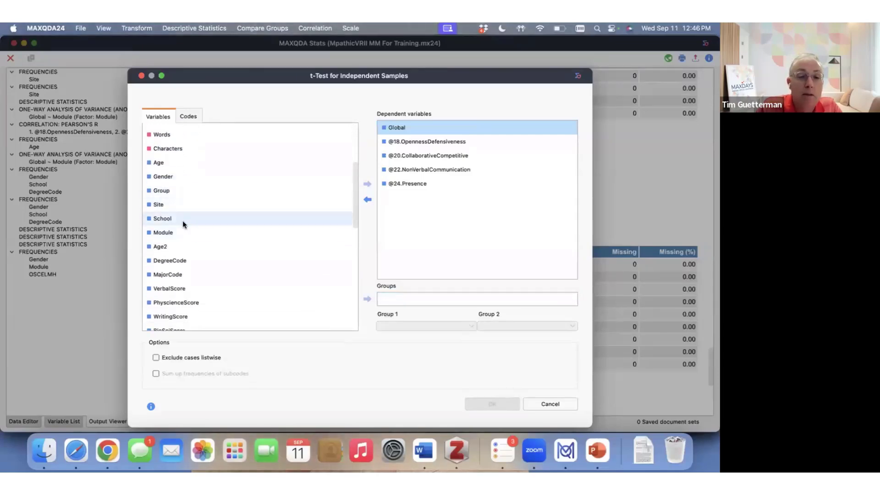
{"action": "left_click", "coordinate": [172, 204]}
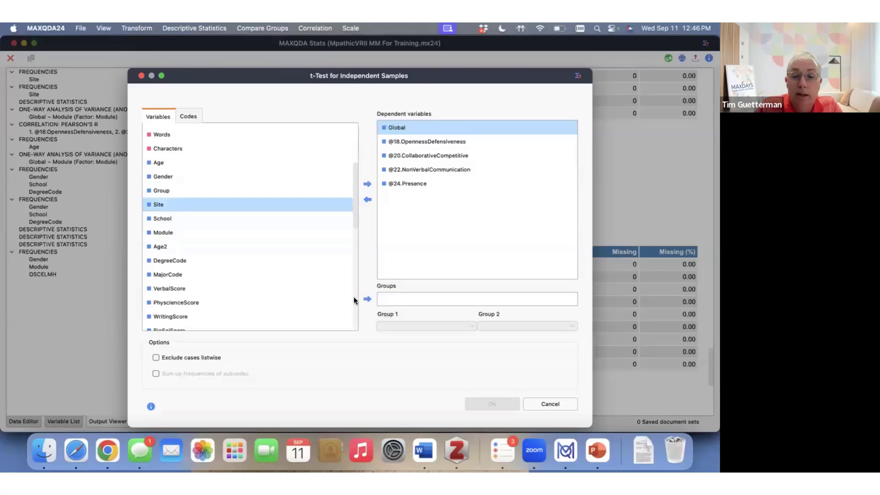
{"action": "left_click", "coordinate": [367, 299]}
Compare Site values 1 as Group 1 and 2 as Group 2, run the independent-samples t-test, and close its results
{"action": "left_click", "coordinate": [446, 324]}
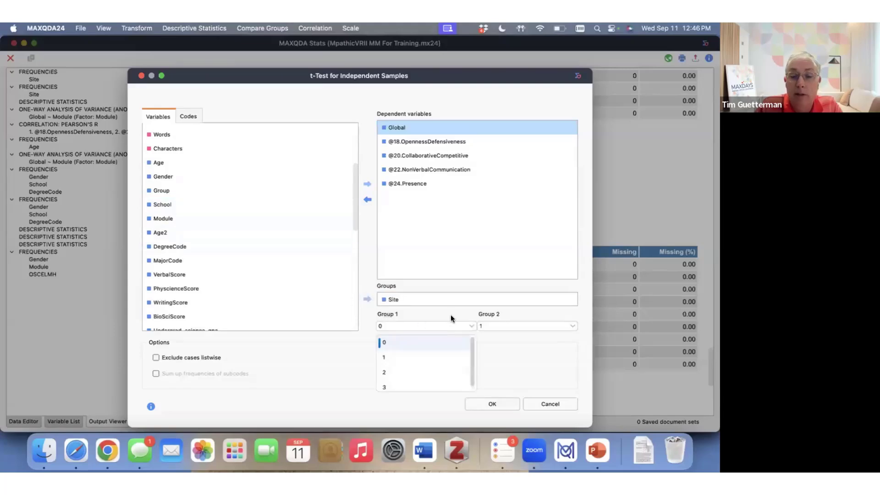
{"action": "left_click", "coordinate": [451, 314]}
{"action": "left_click", "coordinate": [449, 323]}
{"action": "left_click", "coordinate": [446, 356]}
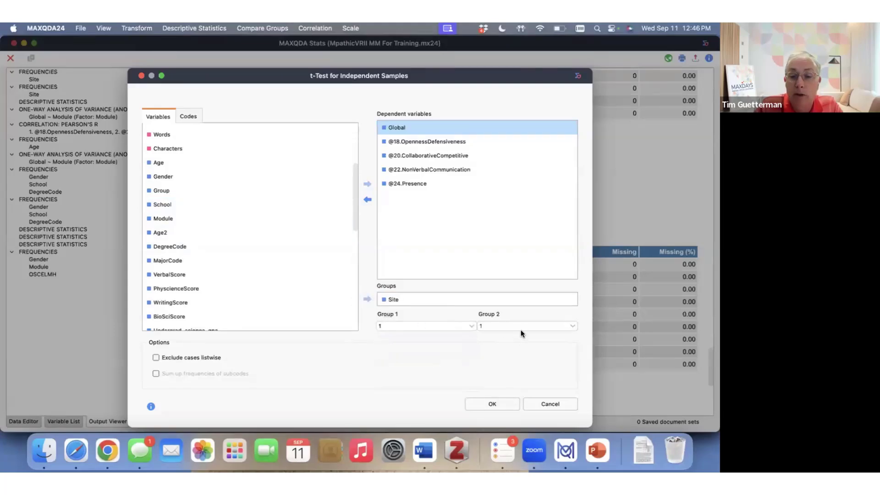
{"action": "left_click", "coordinate": [521, 328]}
{"action": "left_click", "coordinate": [516, 373]}
{"action": "left_click_drag", "start_coordinate": [479, 78], "coordinate": [479, 46]}
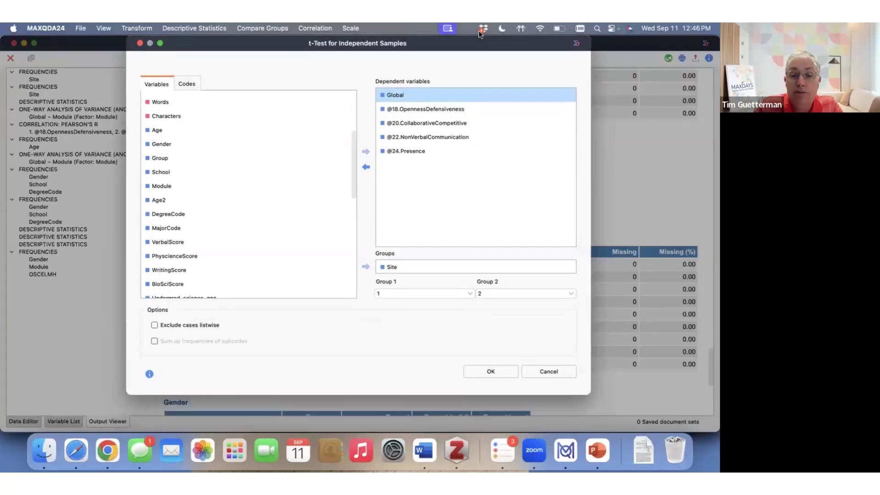
{"action": "left_click", "coordinate": [491, 370]}
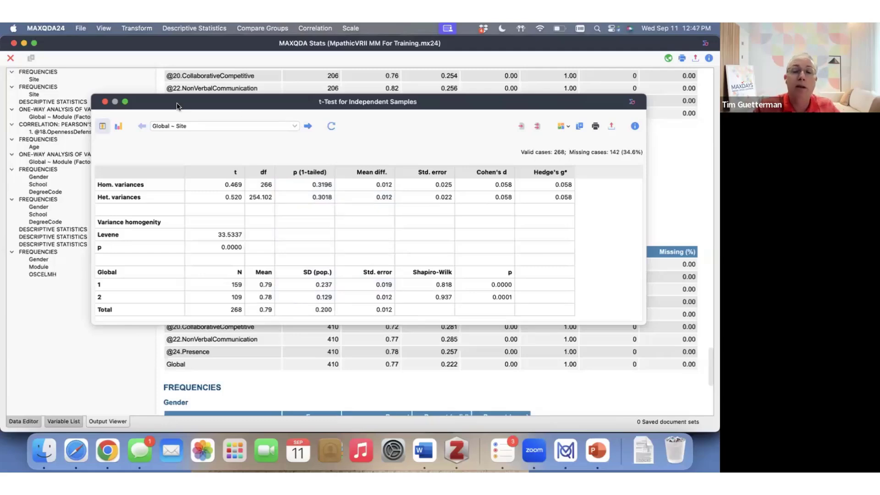
{"action": "left_click", "coordinate": [105, 103]}
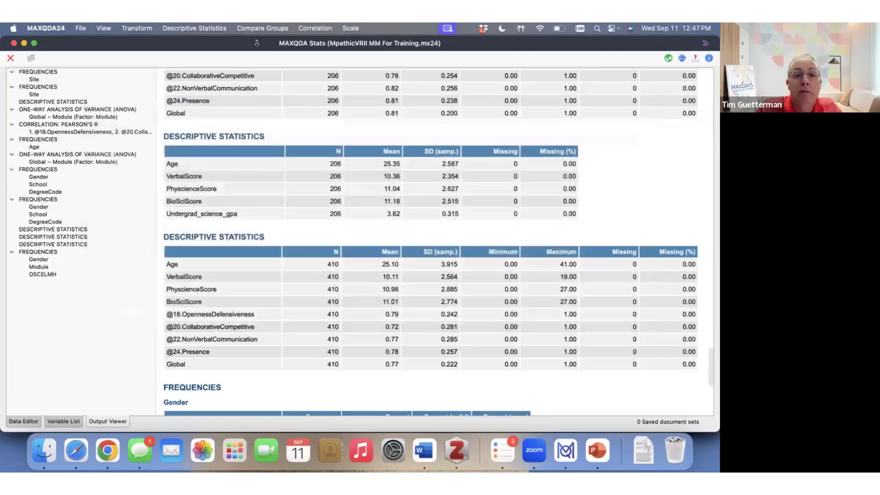
{"action": "left_click", "coordinate": [262, 28]}
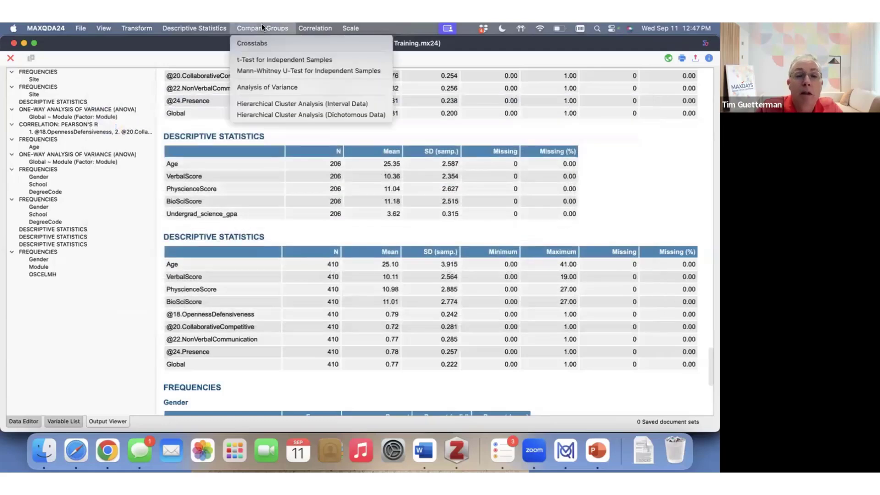
{"action": "left_click", "coordinate": [268, 87]}
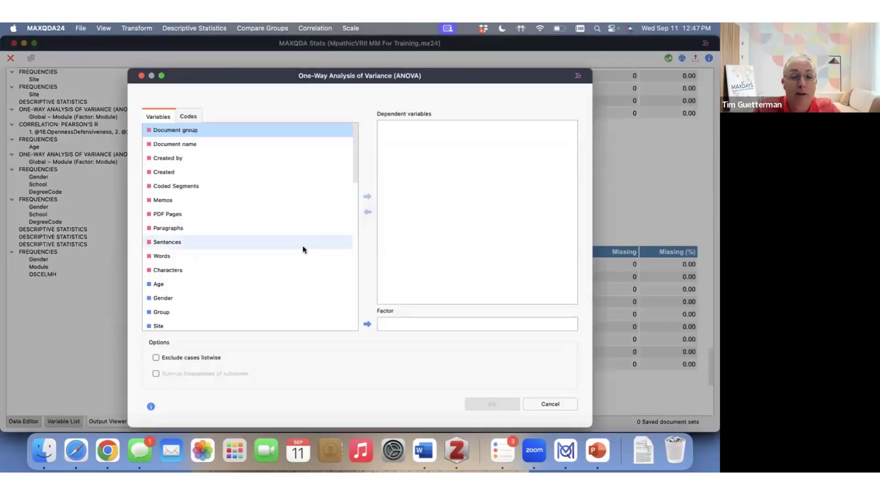
{"action": "scroll", "coordinate": [302, 246], "scroll_direction": "down", "scroll_amount": 4}
{"action": "scroll", "coordinate": [263, 242], "scroll_direction": "down", "scroll_amount": 10}
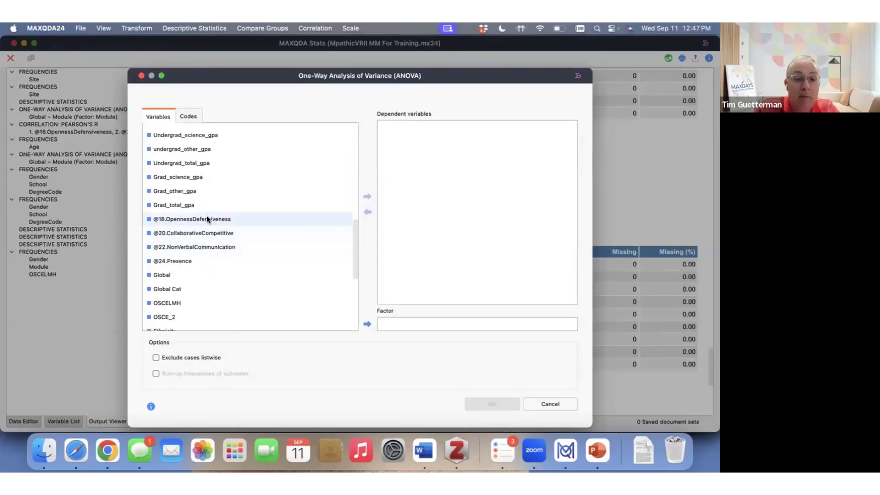
{"action": "left_click", "coordinate": [208, 219]}
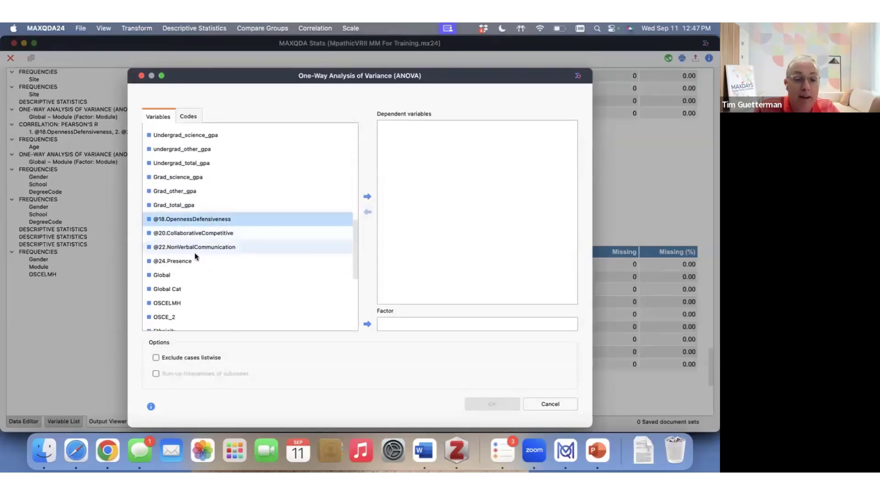
{"action": "left_click", "coordinate": [175, 275], "text": "shift"}
{"action": "left_click", "coordinate": [367, 197]}
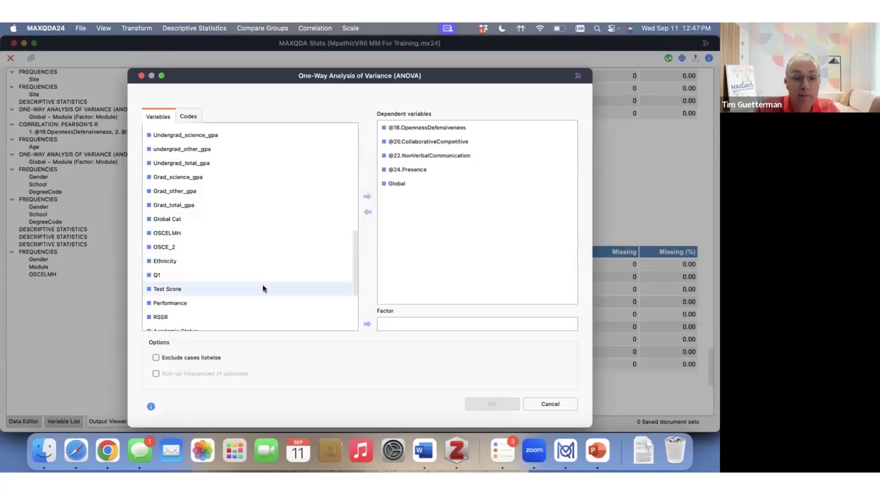
{"action": "scroll", "coordinate": [263, 284], "scroll_direction": "up", "scroll_amount": 8}
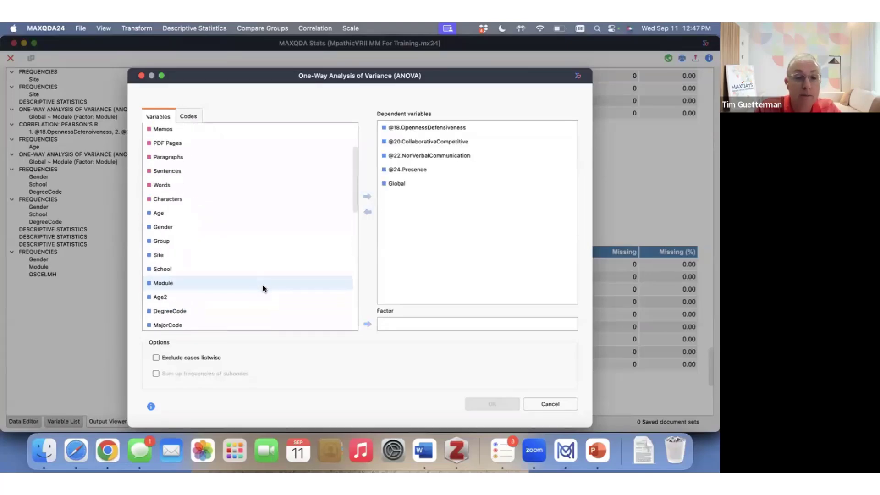
{"action": "left_click", "coordinate": [210, 254]}
{"action": "left_click", "coordinate": [367, 325]}
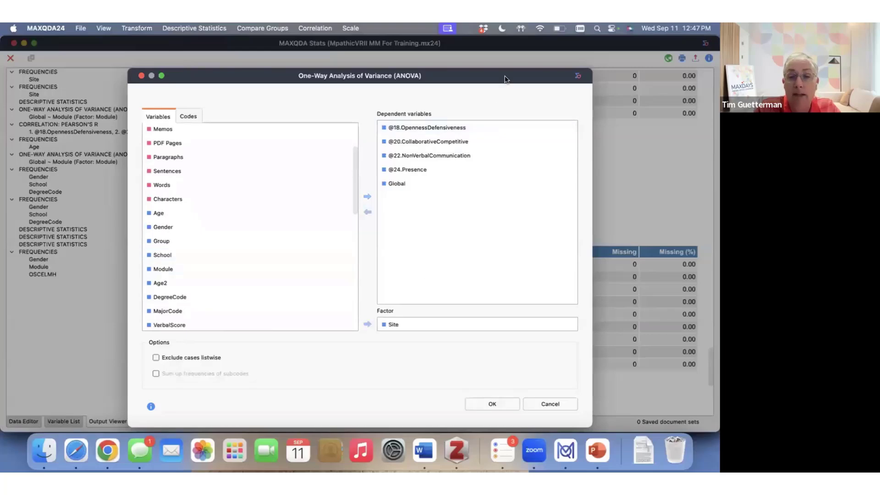
{"action": "left_click_drag", "start_coordinate": [504, 75], "coordinate": [507, 43]}
{"action": "left_click", "coordinate": [494, 371]}
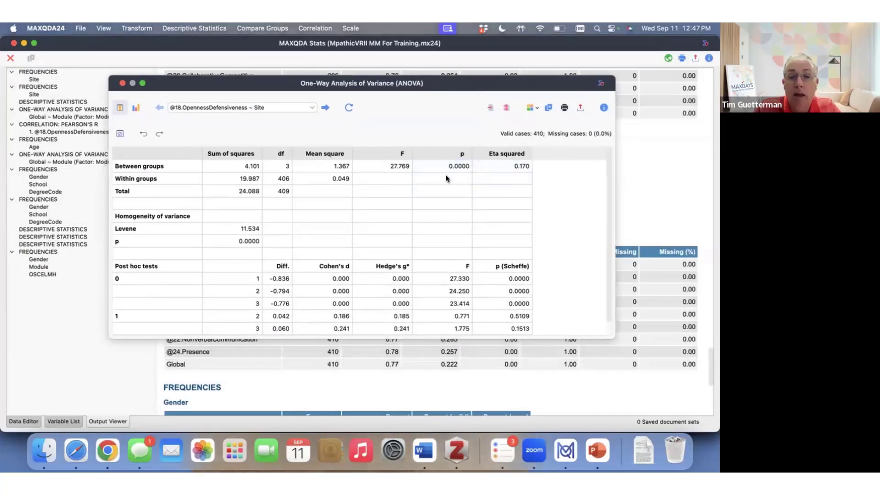
{"action": "scroll", "coordinate": [464, 171], "scroll_direction": "down", "scroll_amount": 1}
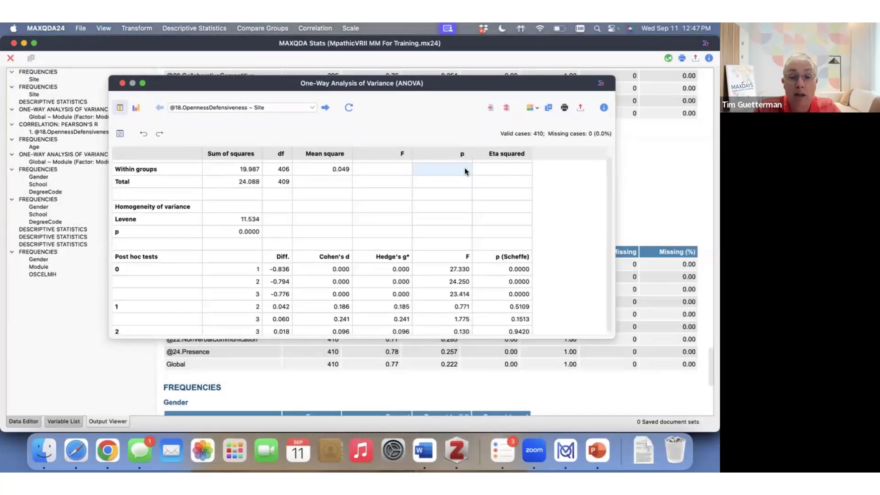
{"action": "scroll", "coordinate": [462, 195], "scroll_direction": "up", "scroll_amount": 1}
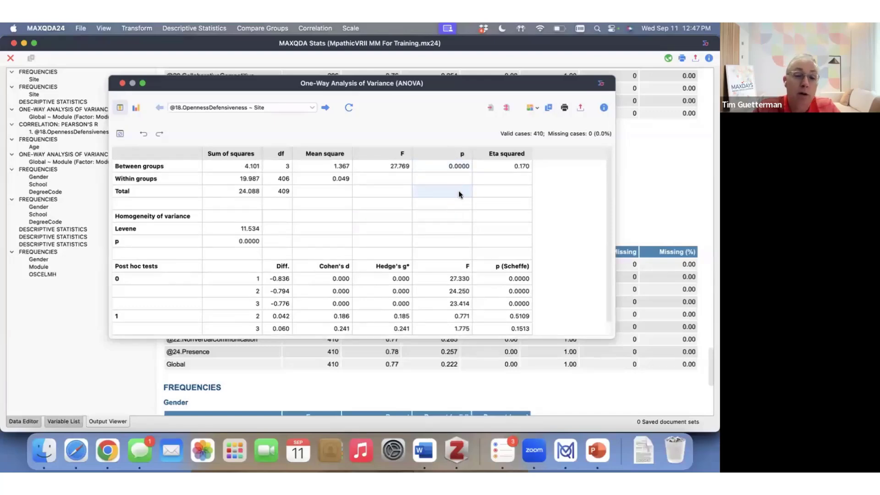
{"action": "scroll", "coordinate": [455, 237], "scroll_direction": "down", "scroll_amount": 1}
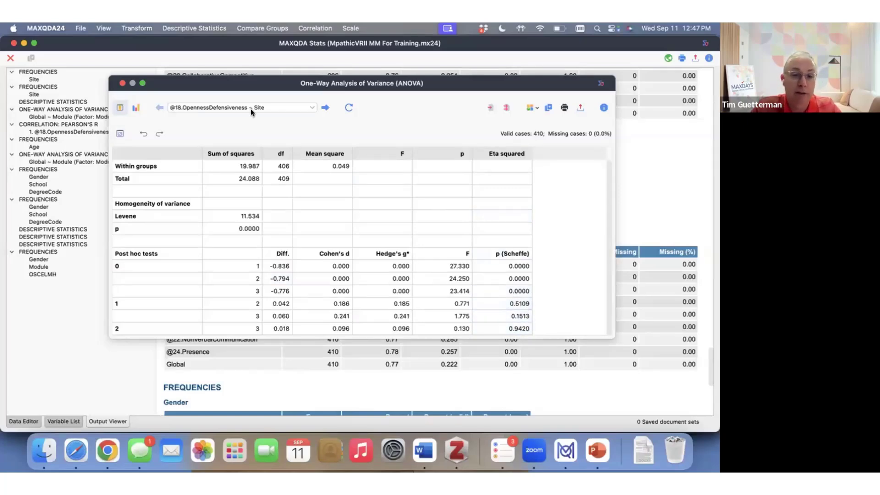
{"action": "left_click", "coordinate": [122, 83]}
{"action": "left_click", "coordinate": [263, 28]}
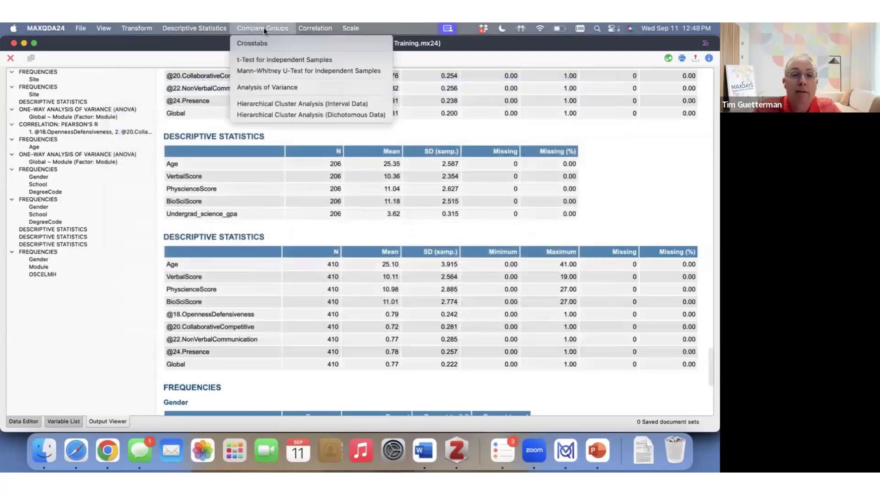
{"action": "mouse_move", "coordinate": [321, 27]}
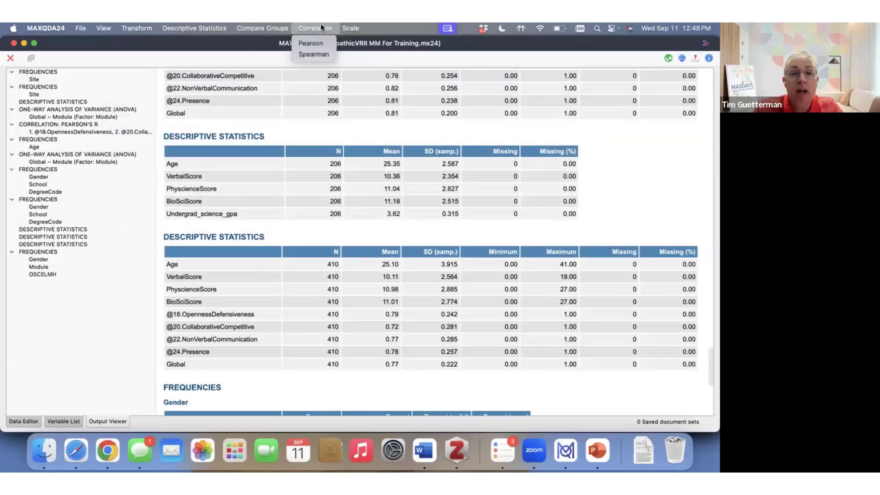
{"action": "left_click", "coordinate": [321, 42]}
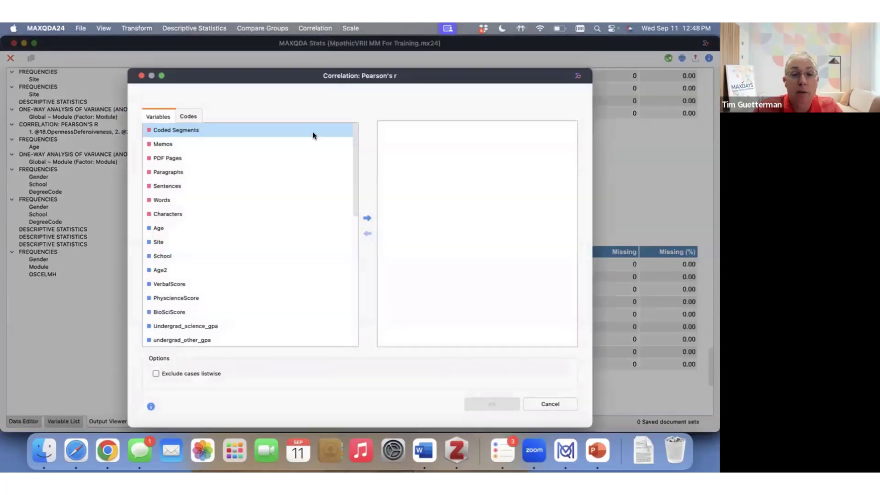
{"action": "scroll", "coordinate": [249, 255], "scroll_direction": "down", "scroll_amount": 10}
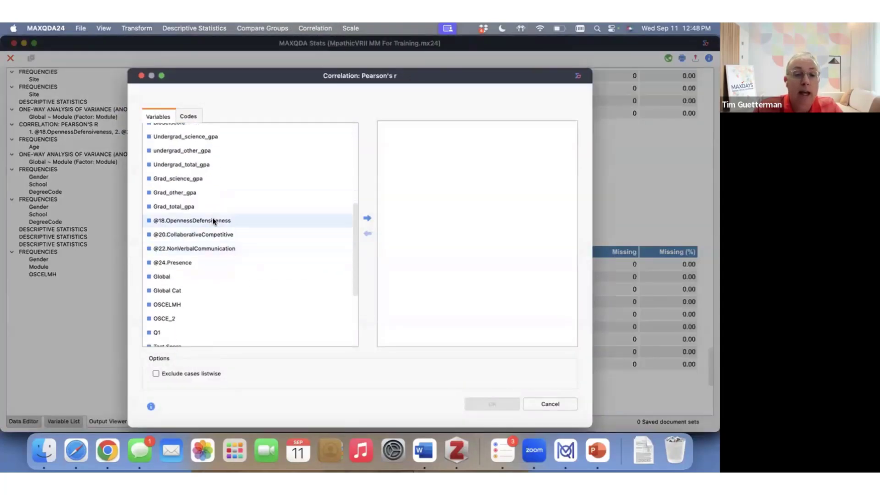
{"action": "left_click", "coordinate": [209, 220]}
{"action": "left_click", "coordinate": [195, 261], "text": "shift"}
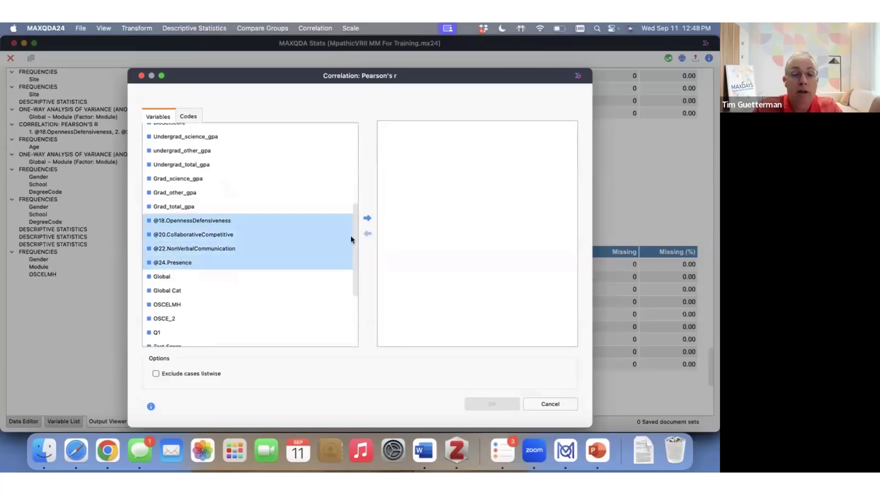
{"action": "left_click", "coordinate": [367, 218]}
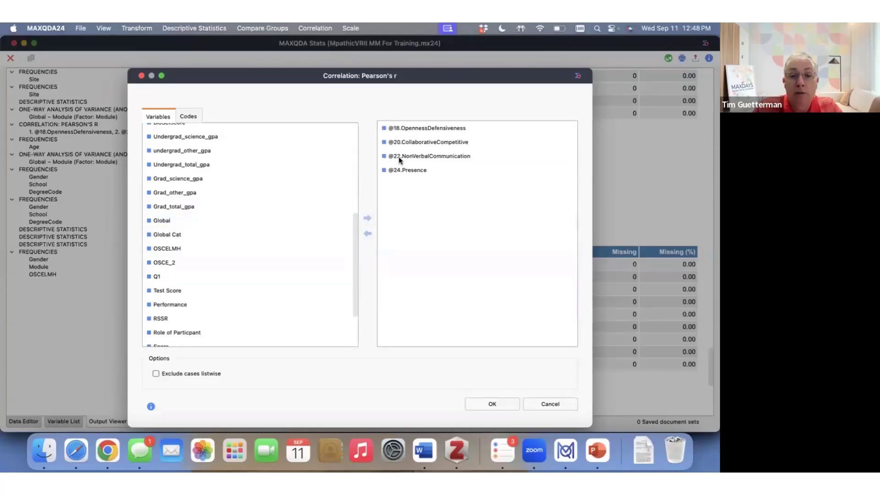
{"action": "left_click_drag", "start_coordinate": [460, 77], "coordinate": [444, 45]}
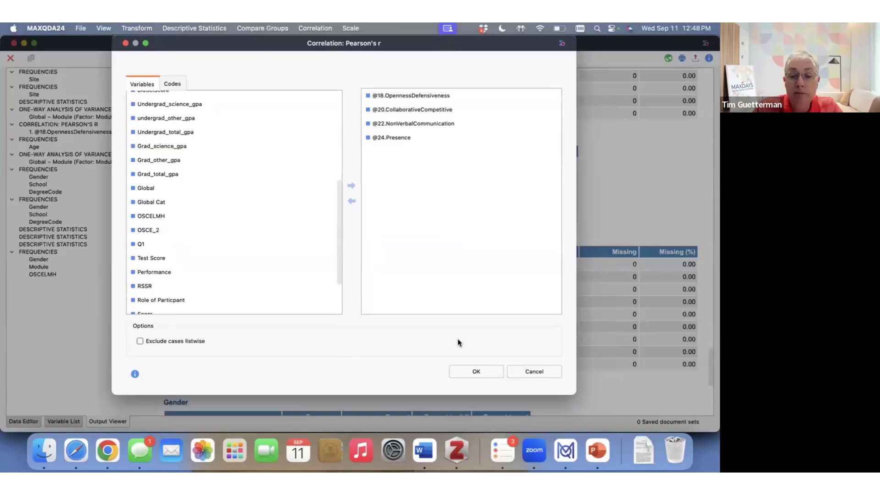
{"action": "left_click", "coordinate": [477, 371]}
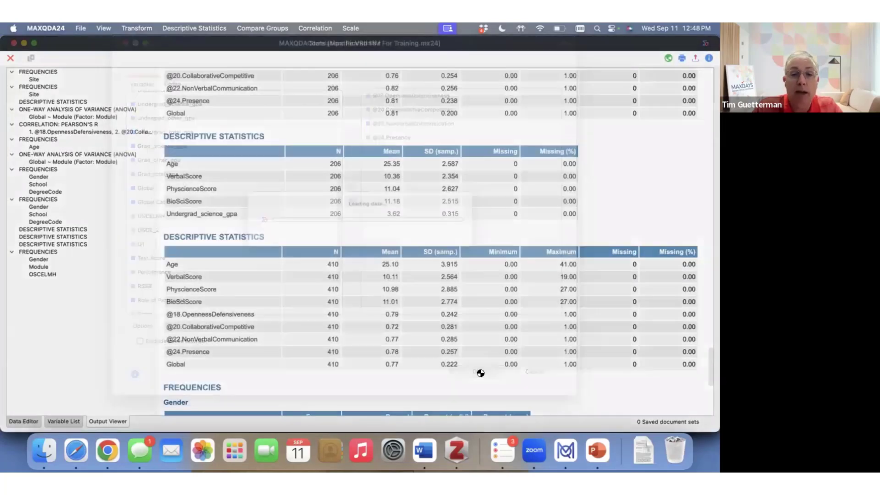
Enlarge the correlation results to add the matrix to the Output Viewer, and set the p-value to 2-tailed
{"action": "left_click_drag", "start_coordinate": [492, 134], "coordinate": [461, 91]}
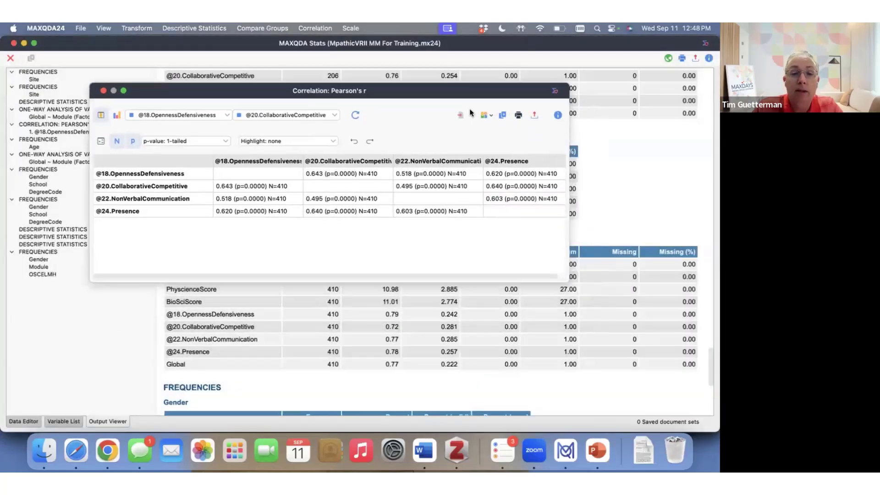
{"action": "left_click_drag", "start_coordinate": [562, 276], "coordinate": [645, 334]}
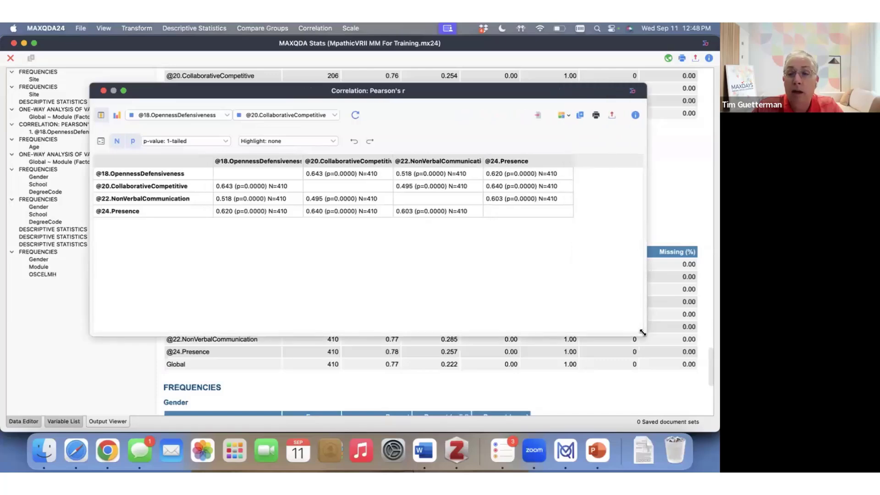
{"action": "left_click", "coordinate": [538, 116]}
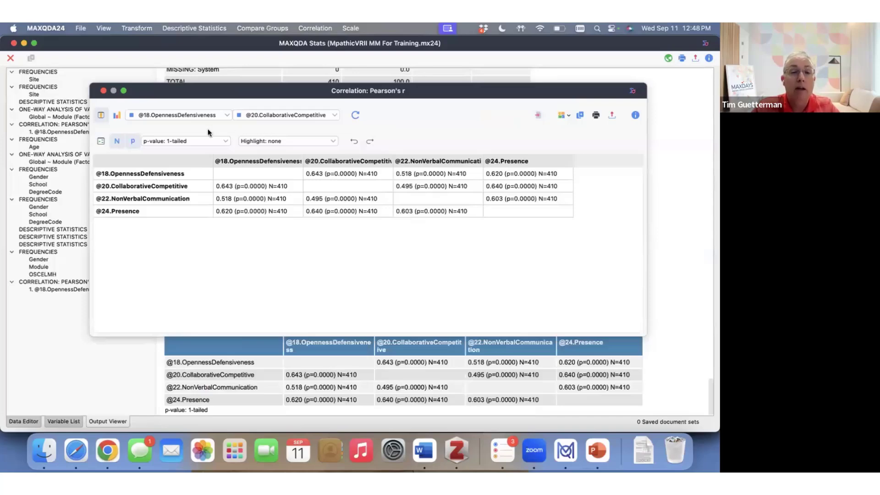
{"action": "left_click", "coordinate": [205, 141]}
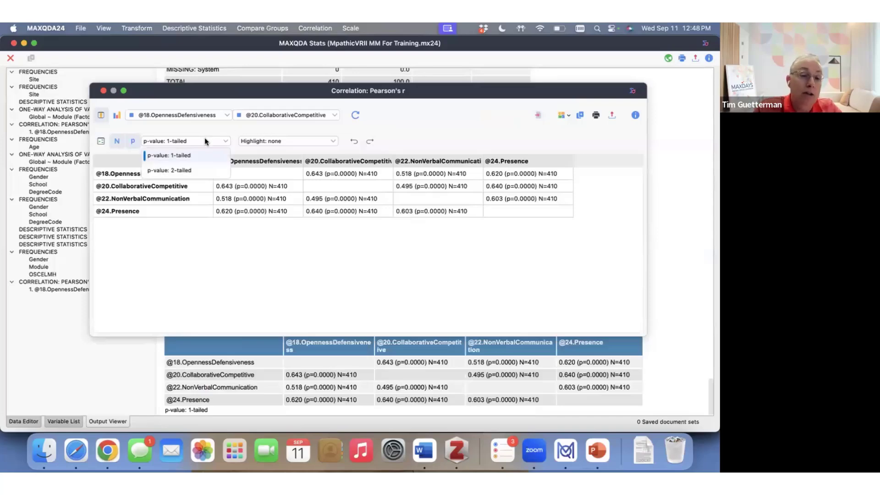
{"action": "left_click", "coordinate": [188, 167]}
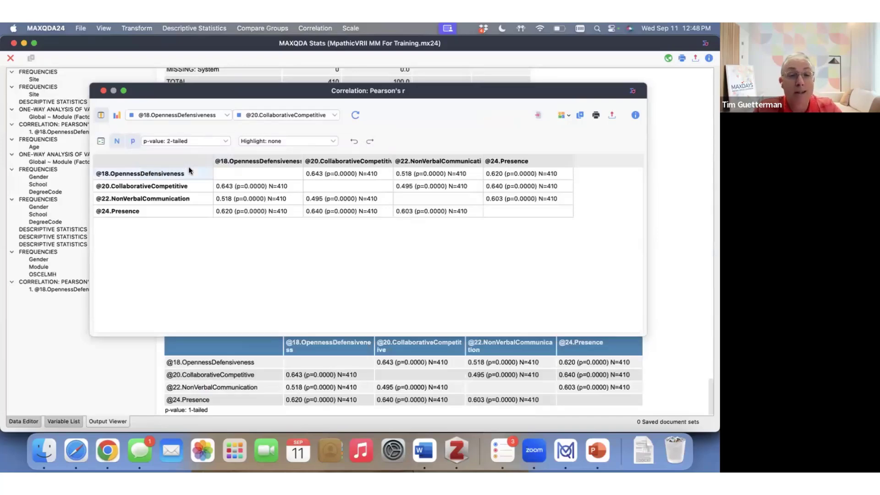
Highlight the Pearson correlation matrix by p-values and close the correlation results
{"action": "left_click", "coordinate": [298, 140]}
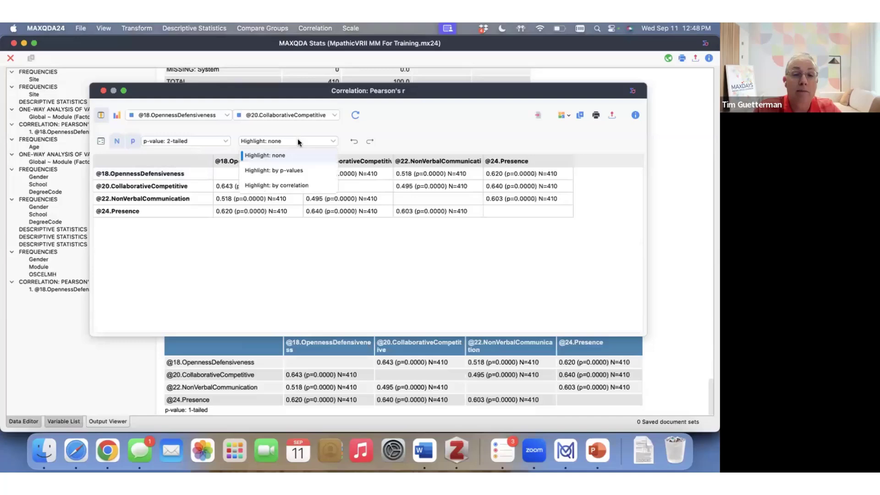
{"action": "left_click", "coordinate": [296, 170]}
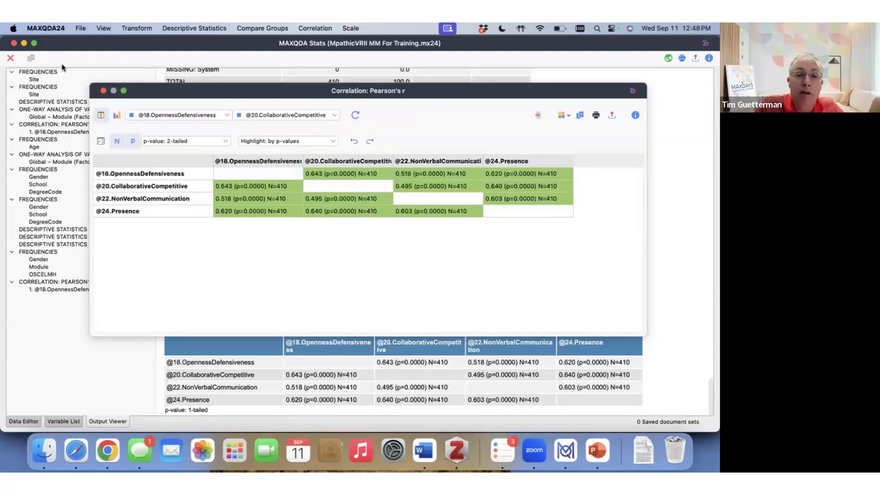
{"action": "left_click", "coordinate": [103, 91]}
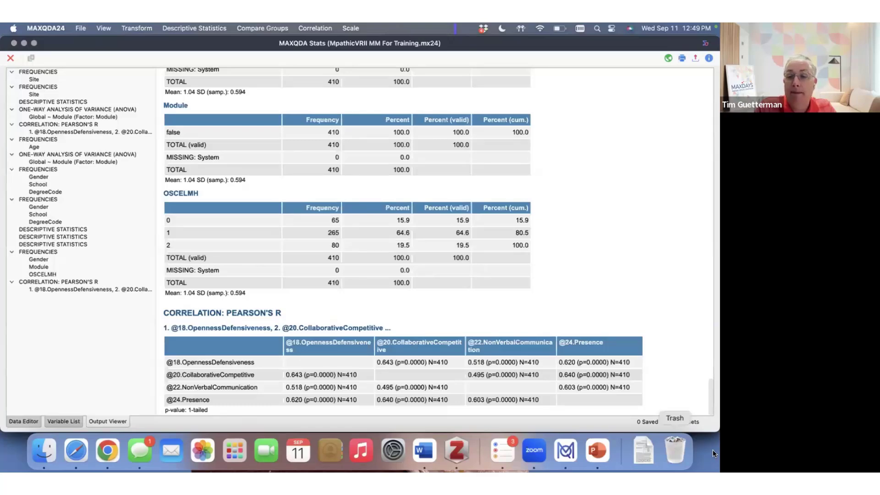
{"action": "left_click", "coordinate": [620, 329]}
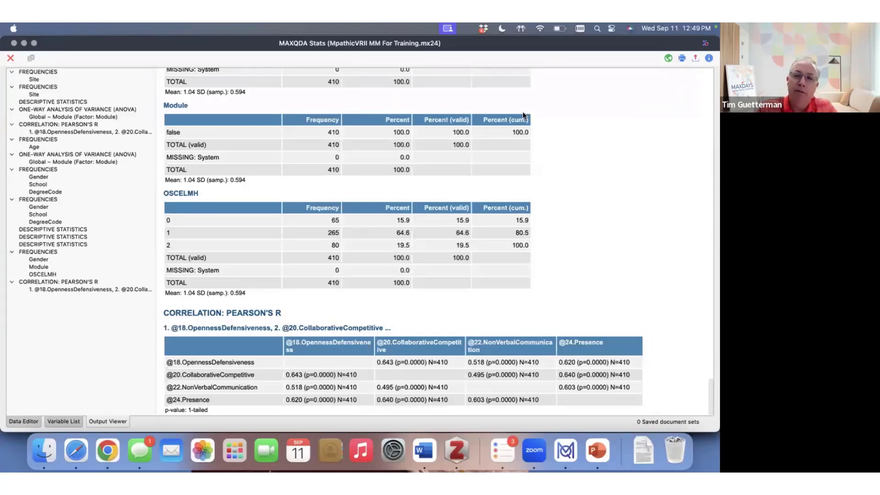
{"action": "mouse_move", "coordinate": [164, 27]}
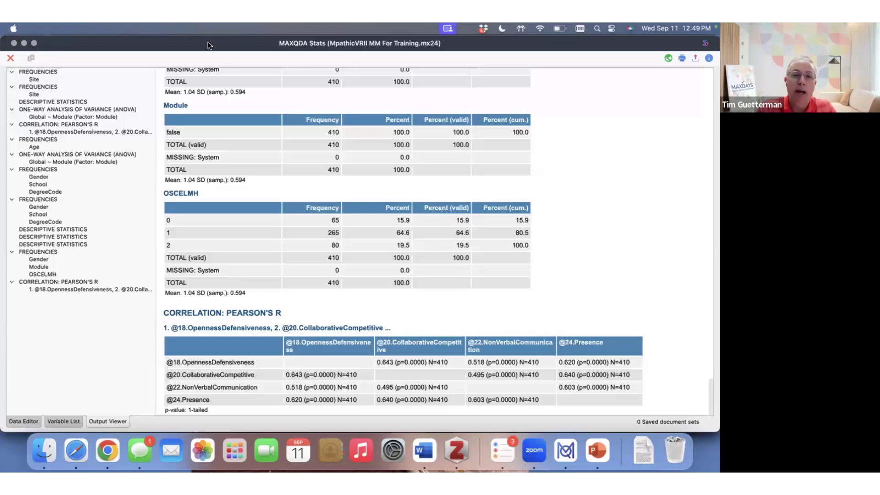
{"action": "left_click", "coordinate": [273, 28]}
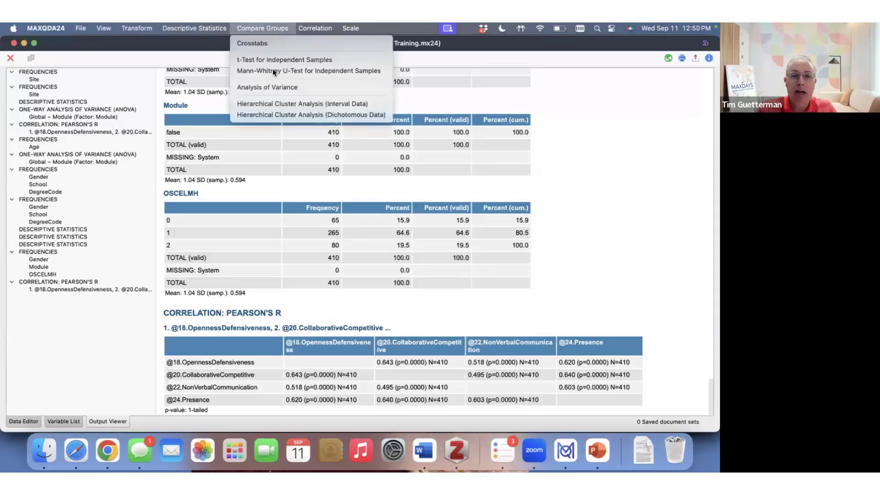
{"action": "left_click", "coordinate": [274, 87]}
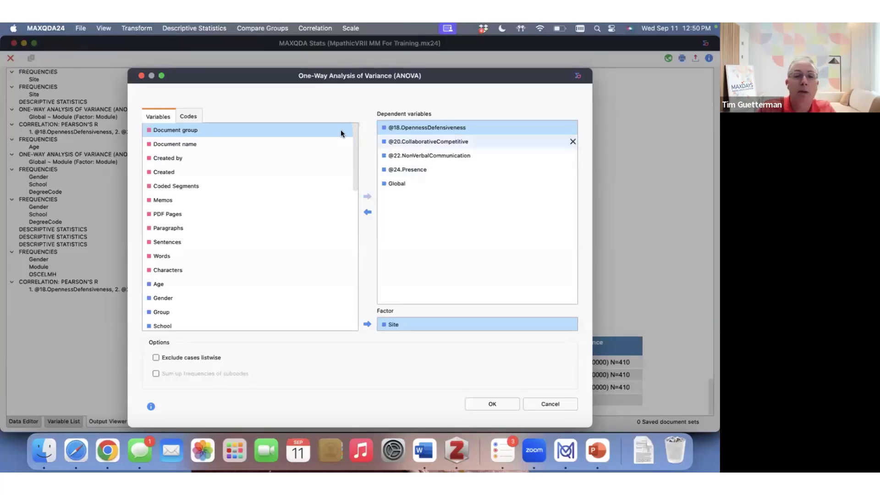
{"action": "left_click", "coordinate": [141, 76]}
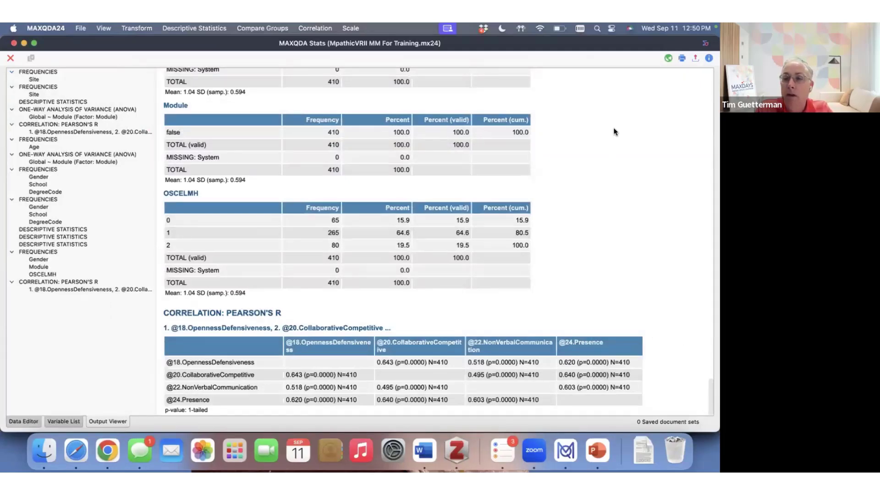
{"action": "key", "text": "super+Tab"}
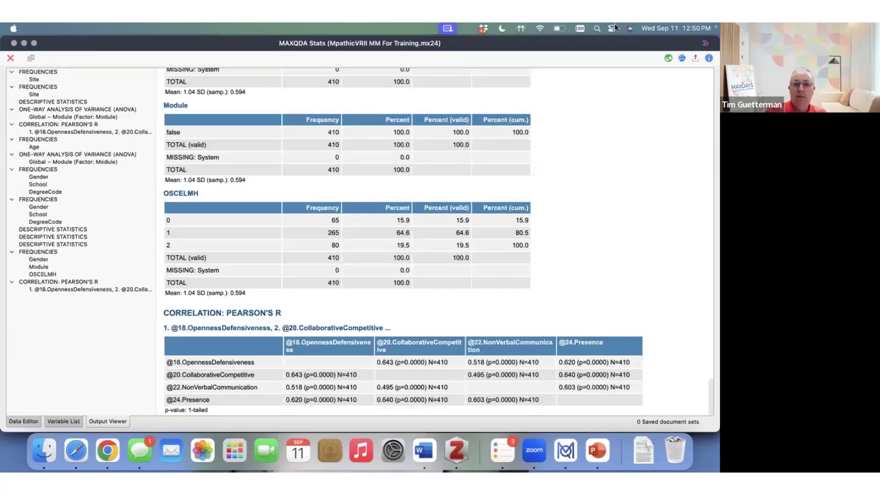
Start a crosstab from the group comparison analyses with Site as the row variable
{"action": "left_click", "coordinate": [273, 45]}
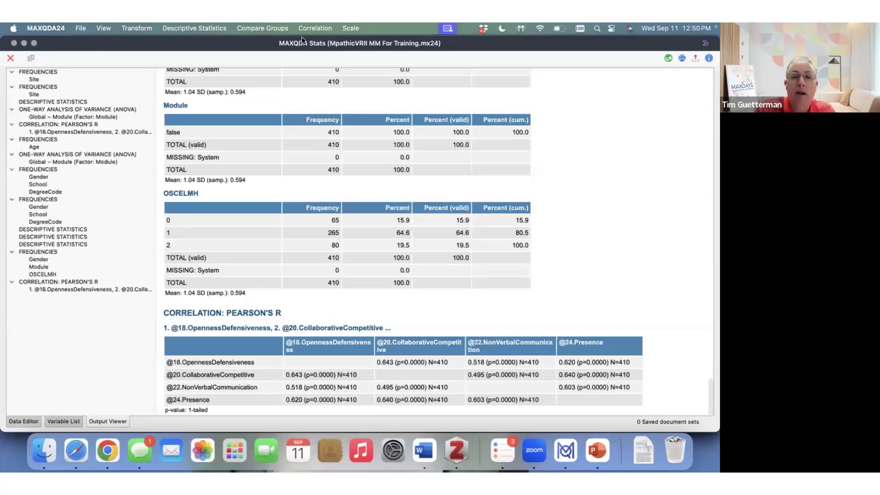
{"action": "left_click", "coordinate": [323, 27]}
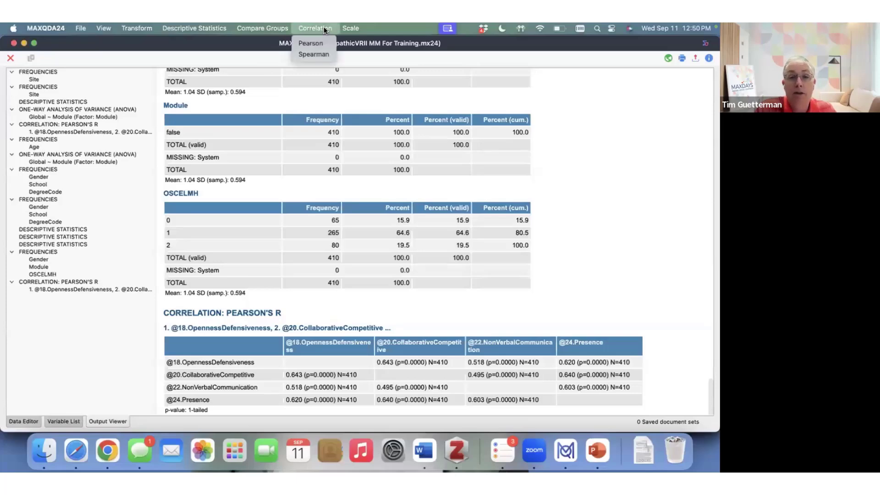
{"action": "mouse_move", "coordinate": [279, 26]}
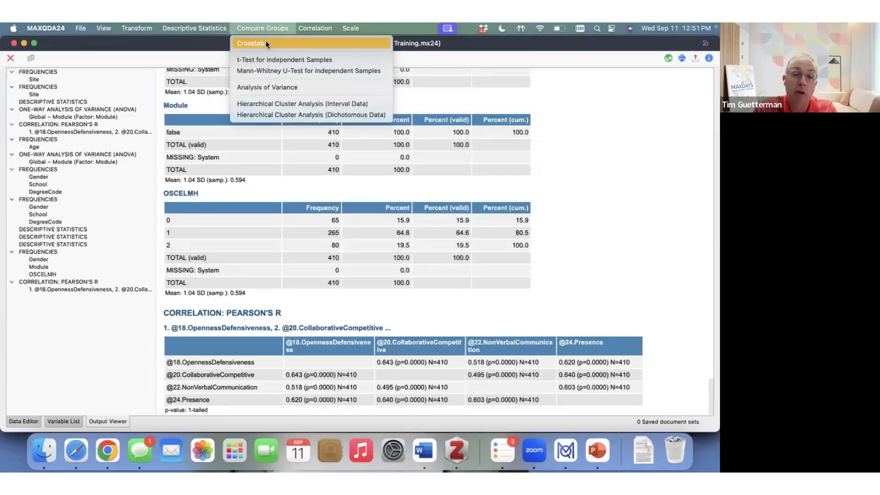
{"action": "left_click", "coordinate": [267, 44]}
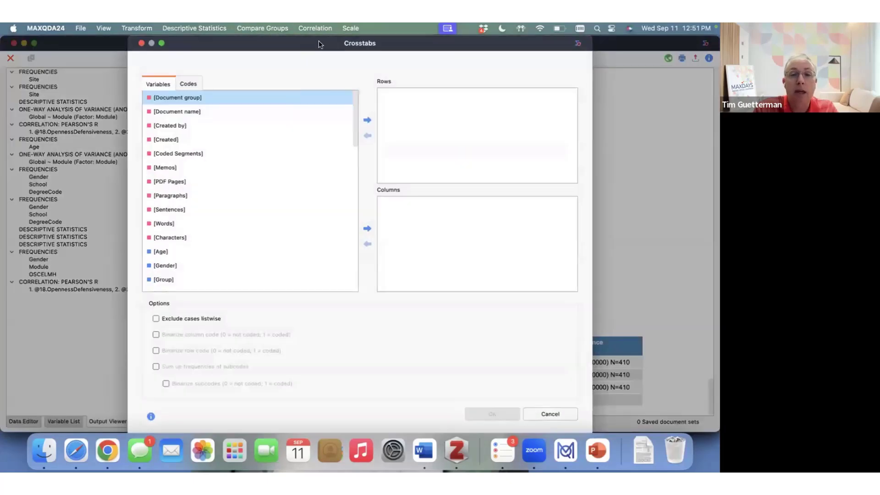
{"action": "left_click_drag", "start_coordinate": [318, 44], "coordinate": [228, 44]}
{"action": "scroll", "coordinate": [159, 230], "scroll_direction": "down", "scroll_amount": 1}
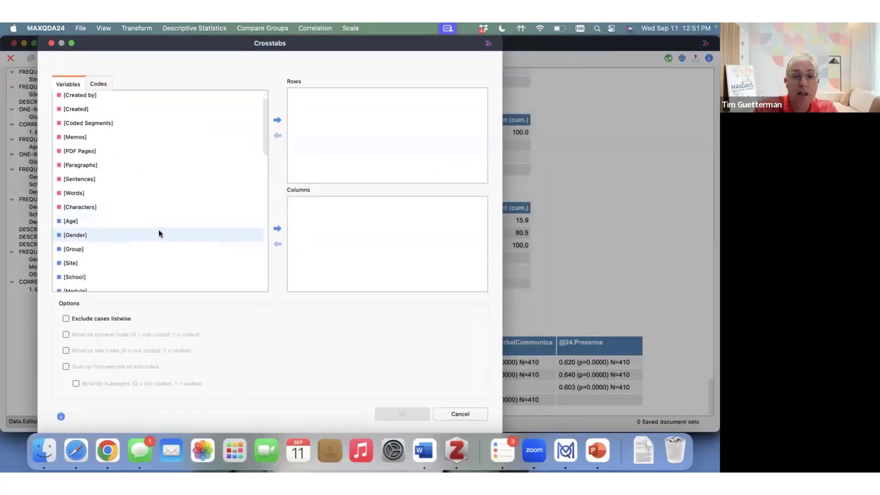
{"action": "scroll", "coordinate": [159, 233], "scroll_direction": "down", "scroll_amount": 2}
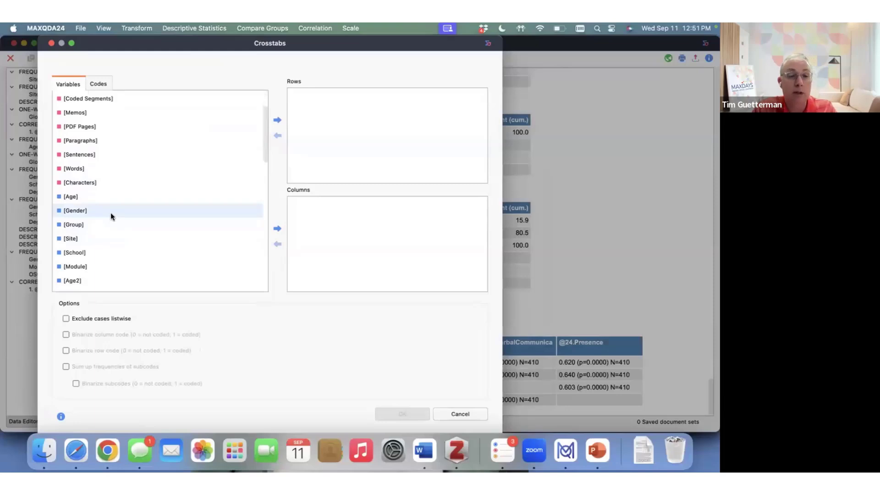
{"action": "left_click", "coordinate": [96, 238]}
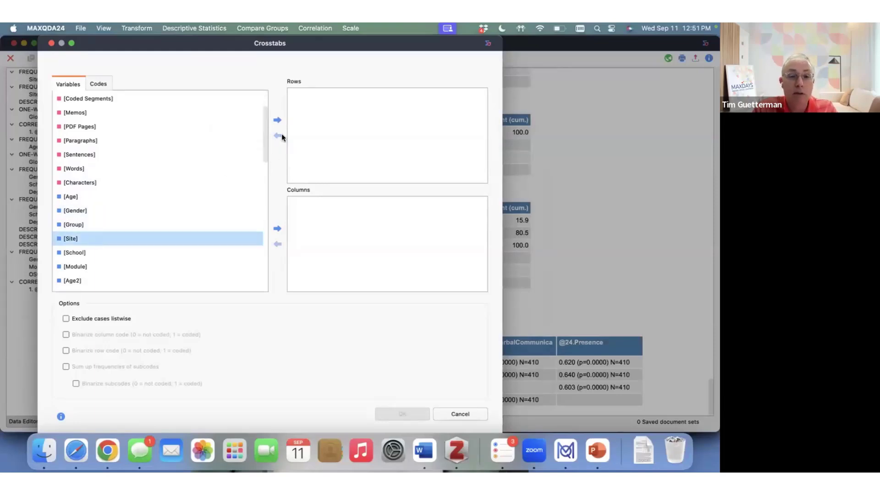
{"action": "left_click", "coordinate": [277, 120]}
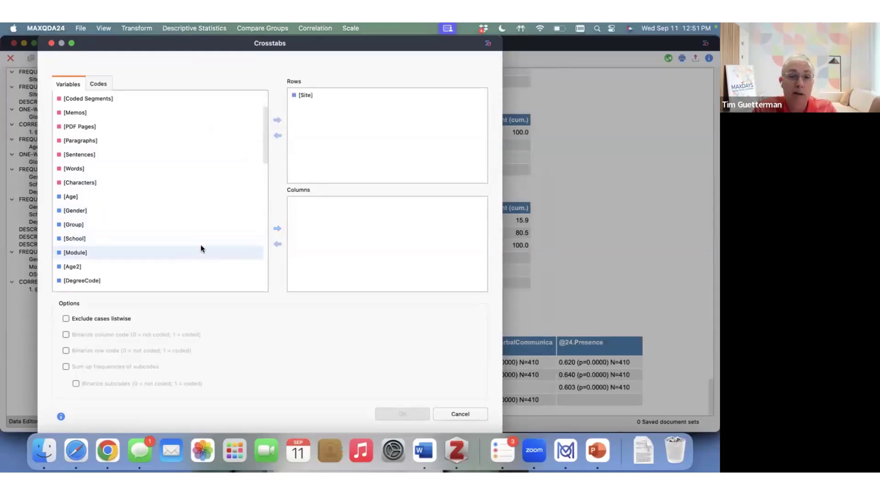
Add Global Cat as the column variable and generate the Site by Global Cat crosstab
{"action": "scroll", "coordinate": [200, 249], "scroll_direction": "down", "scroll_amount": 5}
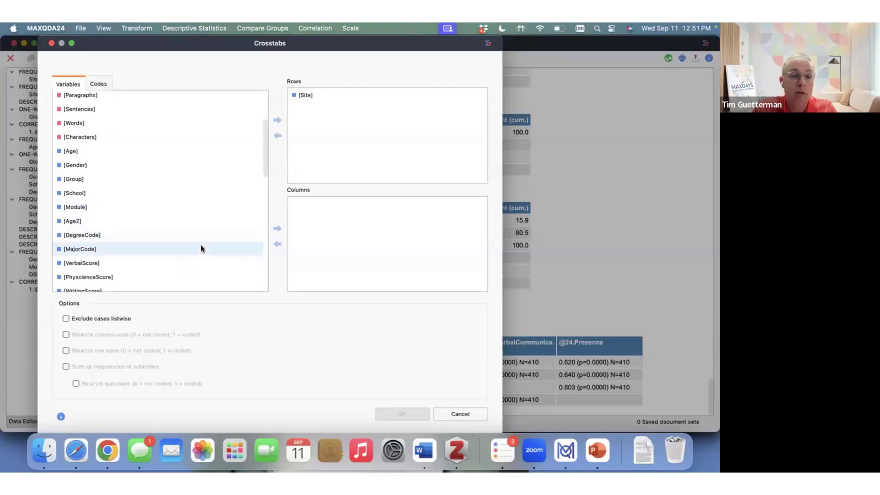
{"action": "scroll", "coordinate": [200, 244], "scroll_direction": "down", "scroll_amount": 10}
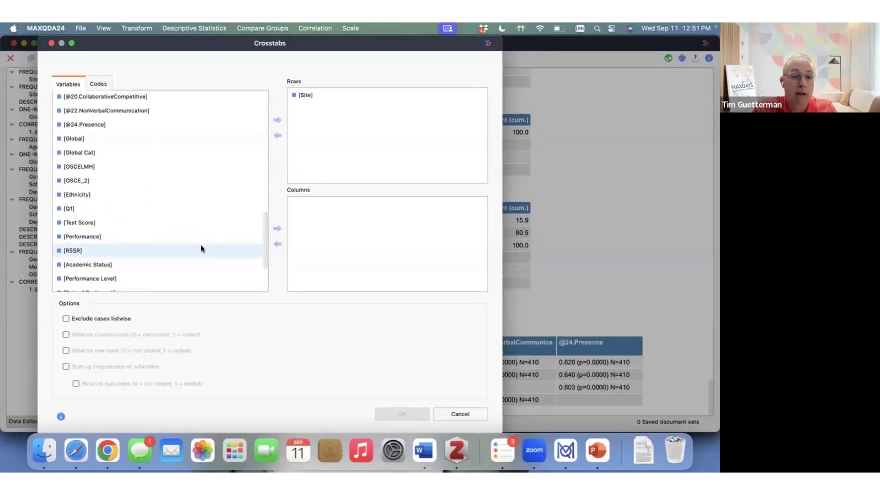
{"action": "left_click", "coordinate": [195, 154]}
{"action": "left_click", "coordinate": [277, 229]}
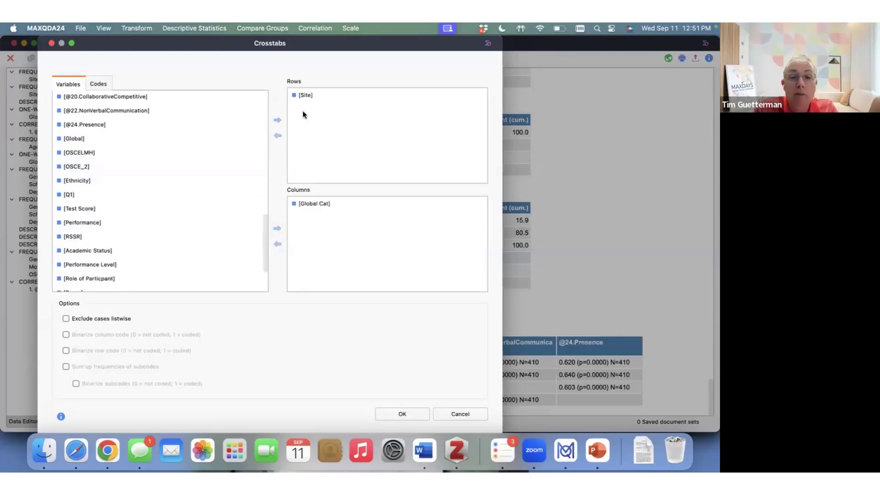
{"action": "left_click_drag", "start_coordinate": [329, 46], "coordinate": [265, 46]}
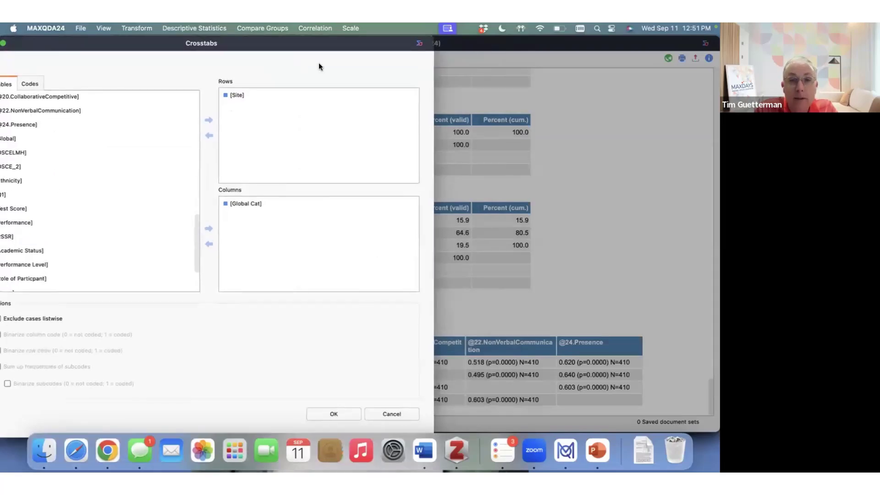
{"action": "left_click_drag", "start_coordinate": [325, 45], "coordinate": [208, 31]}
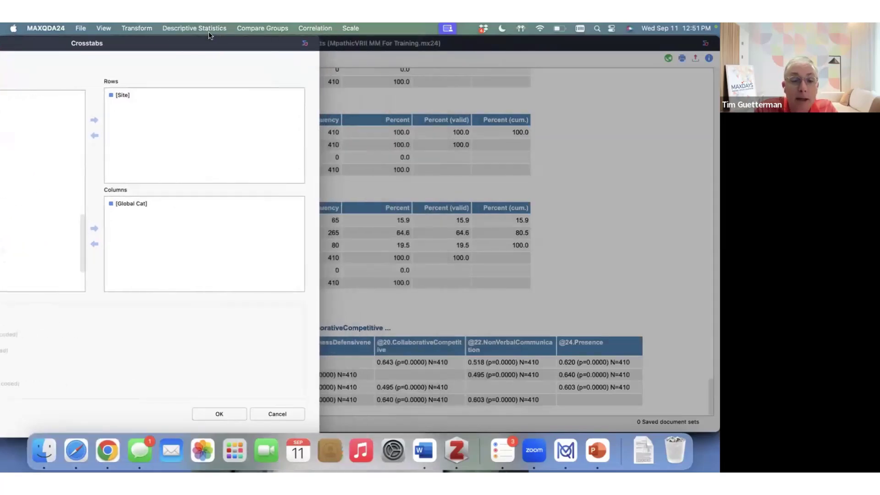
{"action": "left_click", "coordinate": [222, 409]}
{"action": "left_click_drag", "start_coordinate": [308, 139], "coordinate": [233, 94]}
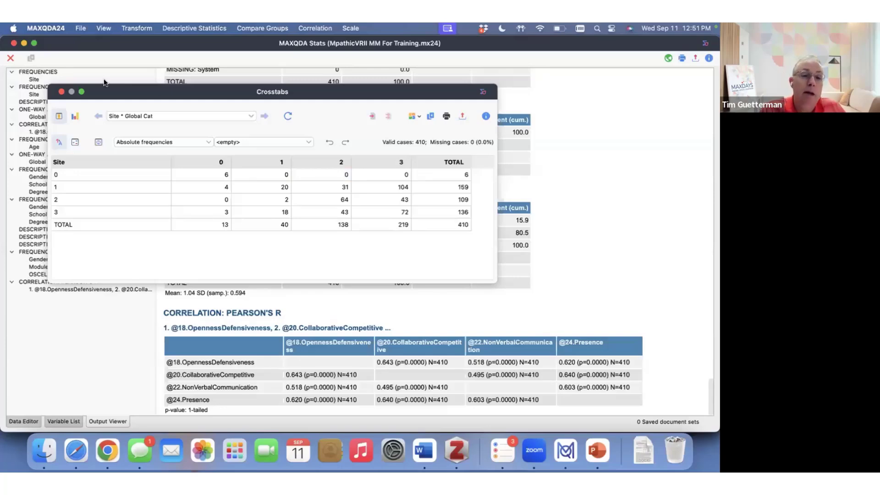
Examine the association measures for Site by Global Cat, including Pearson Chi Square and Cramer's V, and close the crosstab results
{"action": "left_click", "coordinate": [99, 142]}
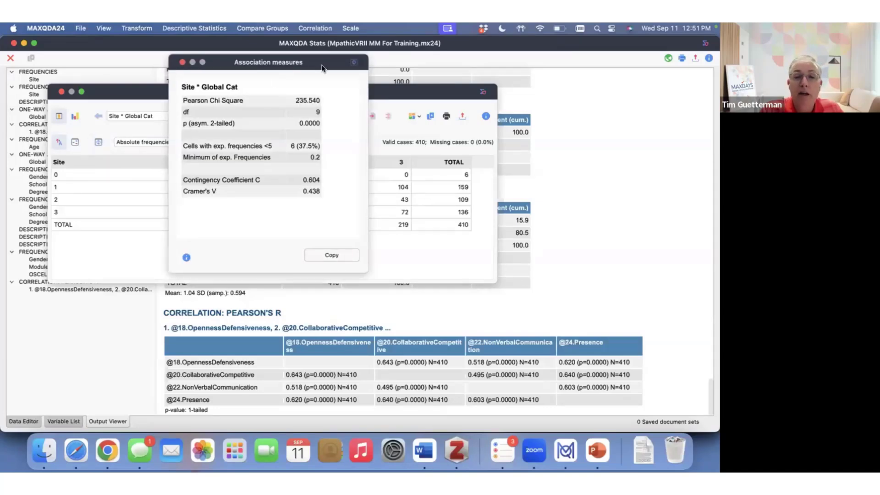
{"action": "left_click_drag", "start_coordinate": [321, 68], "coordinate": [369, 112]}
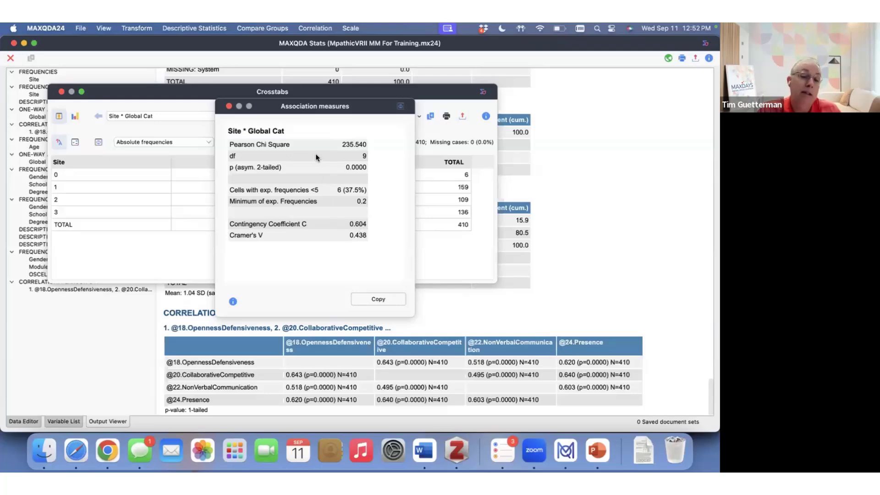
{"action": "left_click", "coordinate": [226, 106]}
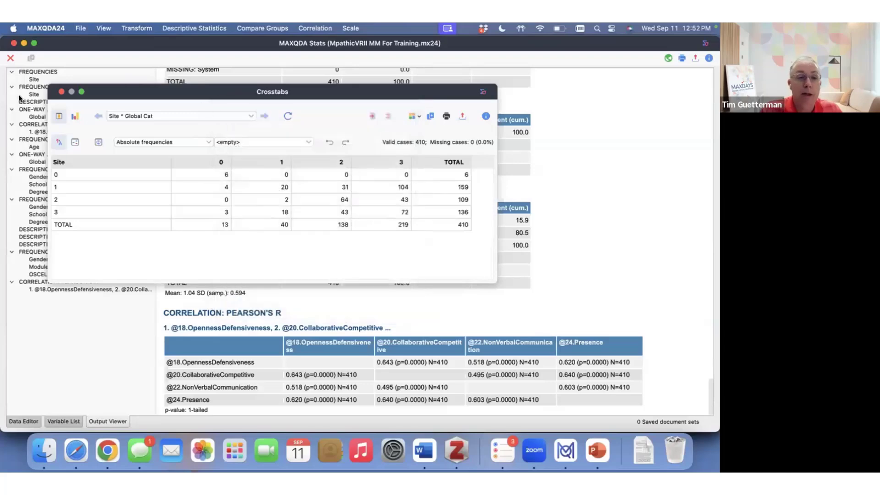
{"action": "left_click", "coordinate": [61, 91]}
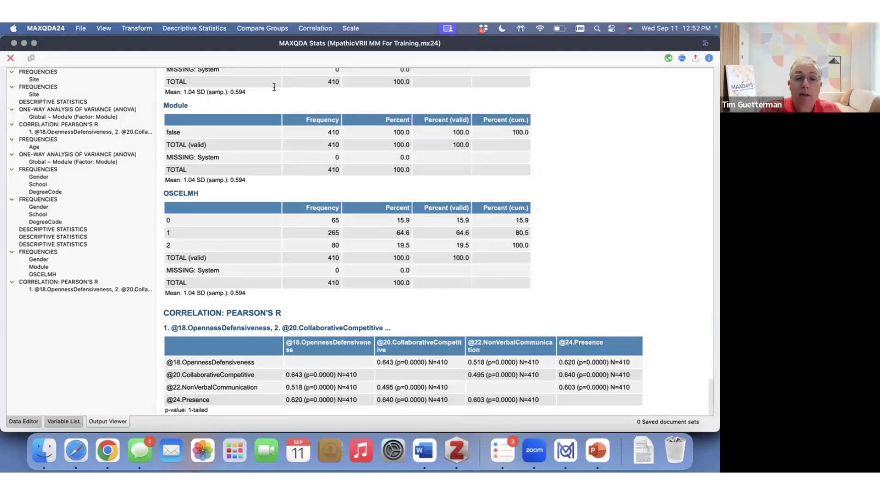
{"action": "left_click", "coordinate": [349, 28]}
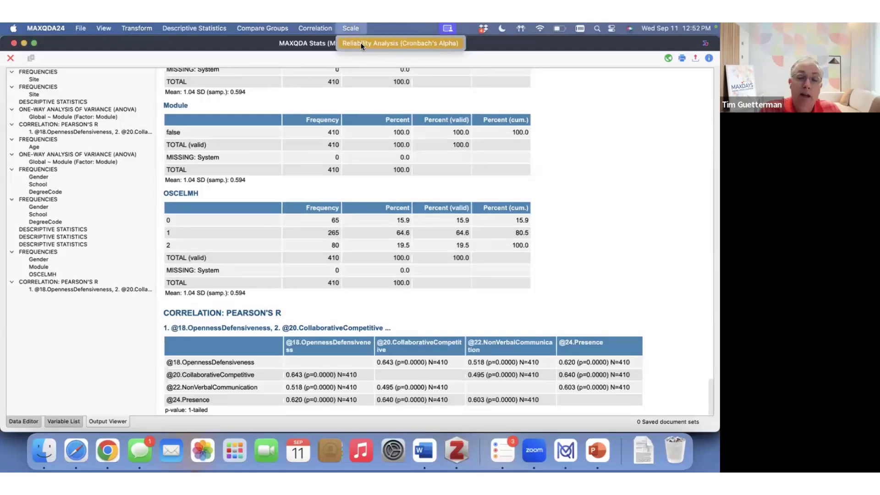
{"action": "left_click", "coordinate": [361, 42]}
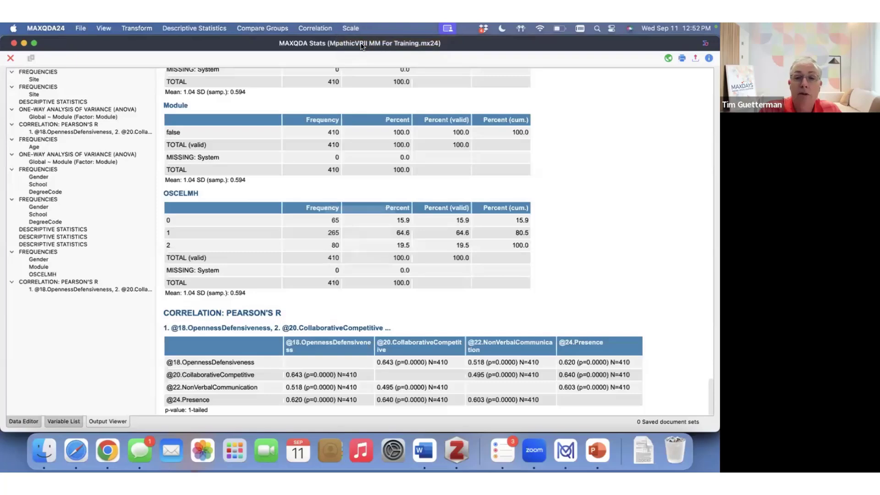
{"action": "scroll", "coordinate": [265, 278], "scroll_direction": "down", "scroll_amount": 8}
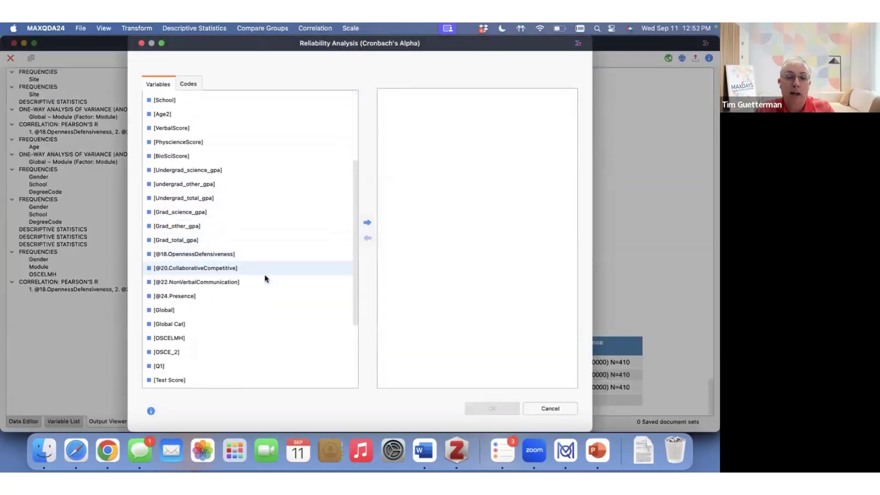
{"action": "scroll", "coordinate": [265, 278], "scroll_direction": "up", "scroll_amount": 4}
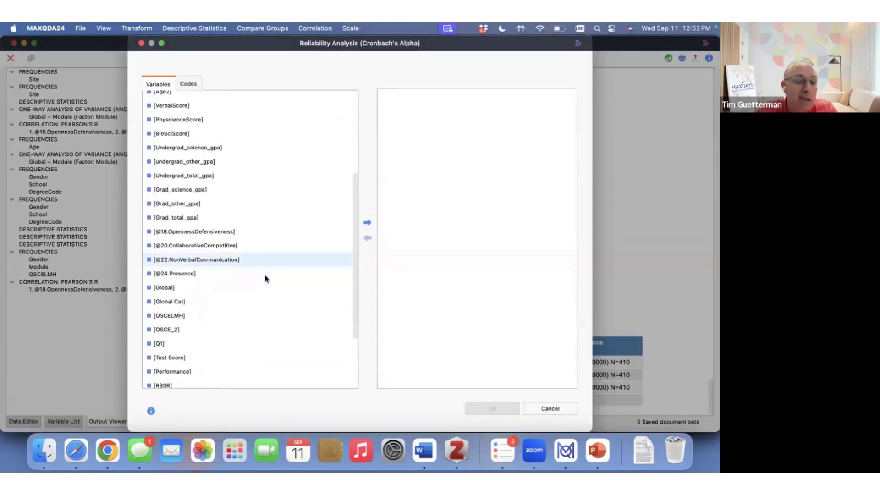
{"action": "left_click", "coordinate": [218, 269]}
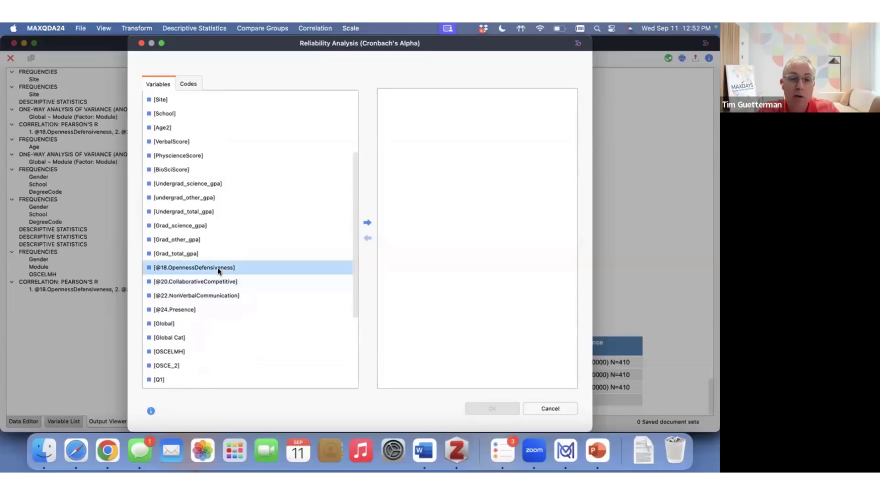
{"action": "left_click", "coordinate": [189, 311], "text": "shift"}
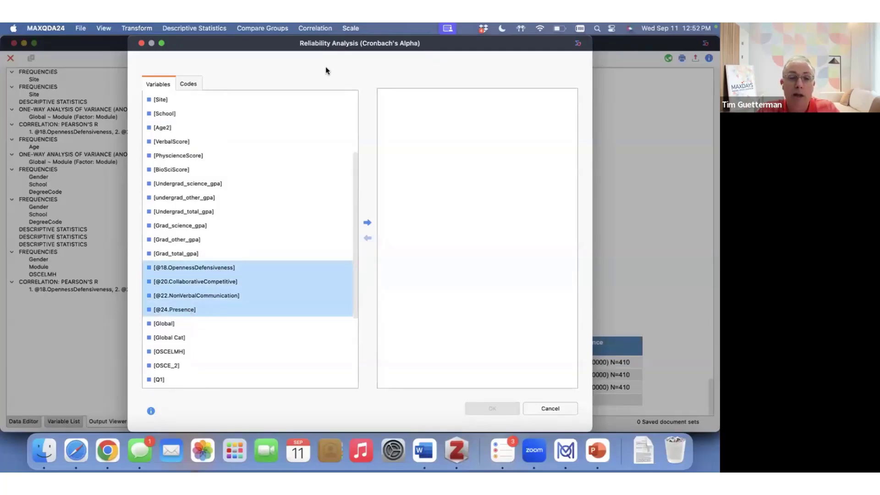
{"action": "left_click_drag", "start_coordinate": [427, 45], "coordinate": [332, 44]}
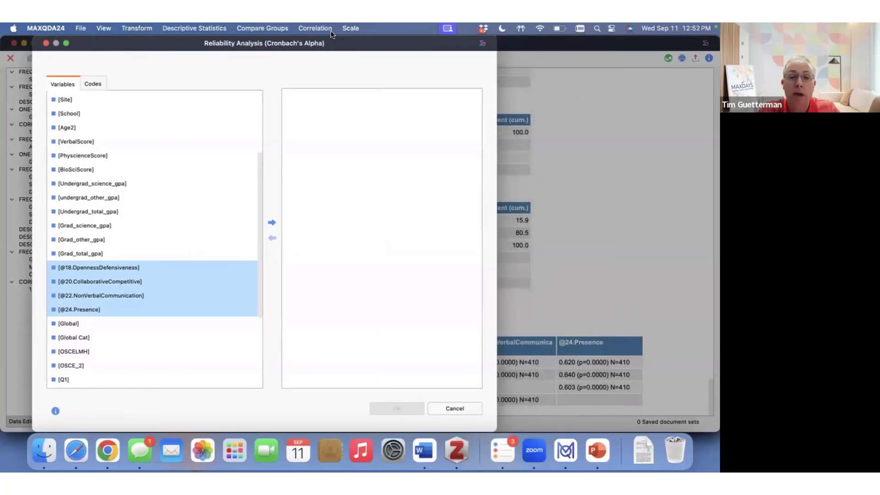
{"action": "left_click", "coordinate": [272, 223]}
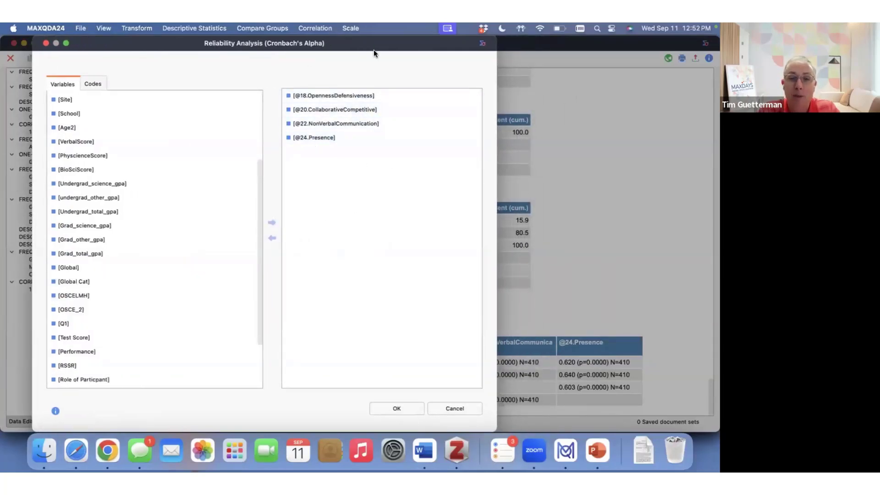
Run the reliability analysis, review Cronbach's alpha and the item statistics, and close the results
{"action": "left_click_drag", "start_coordinate": [373, 49], "coordinate": [352, 27]}
{"action": "left_click", "coordinate": [538, 420]}
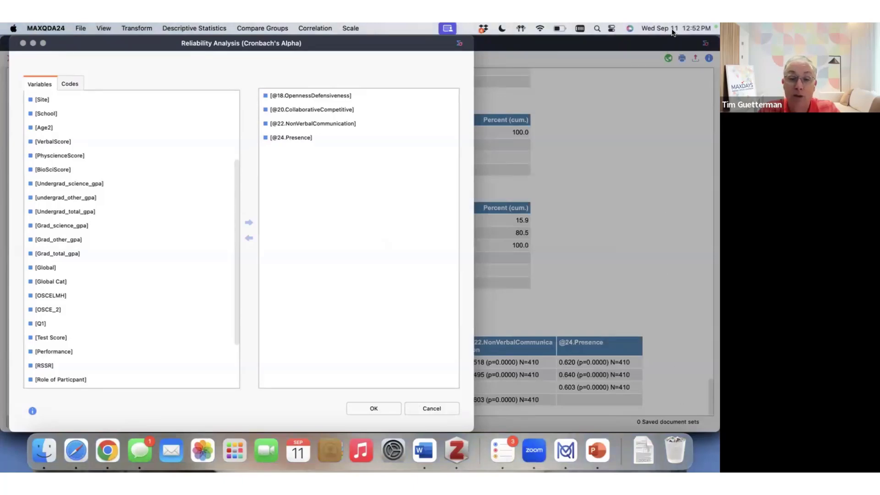
{"action": "left_click", "coordinate": [374, 408]}
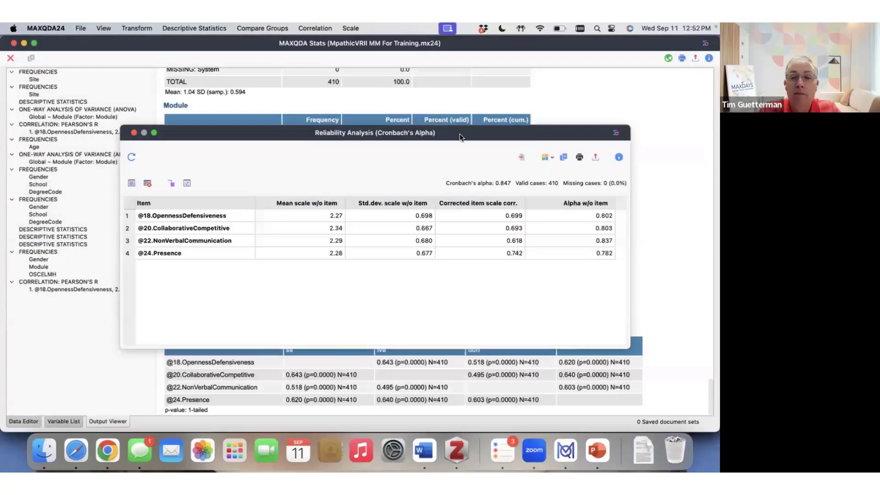
{"action": "left_click_drag", "start_coordinate": [460, 136], "coordinate": [356, 110]}
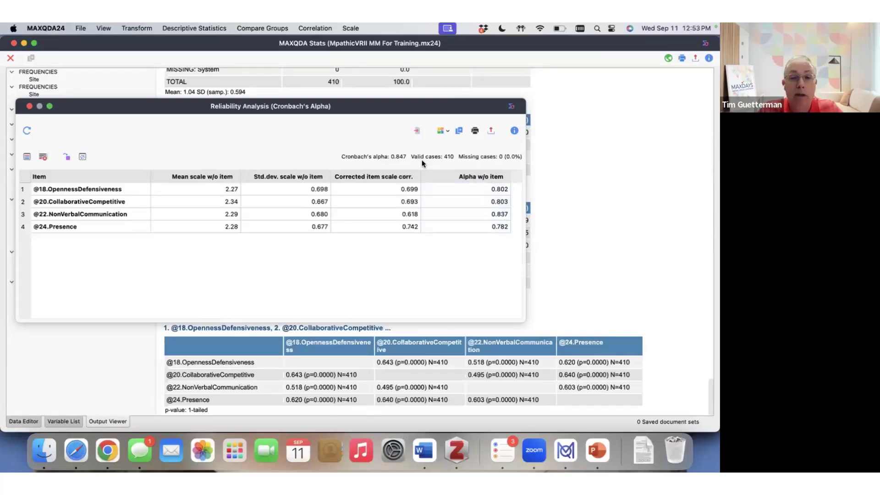
{"action": "left_click", "coordinate": [30, 106]}
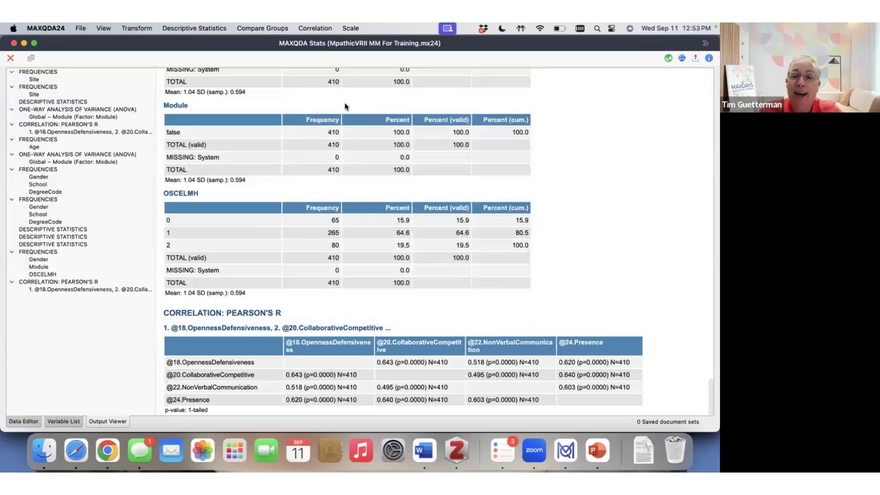